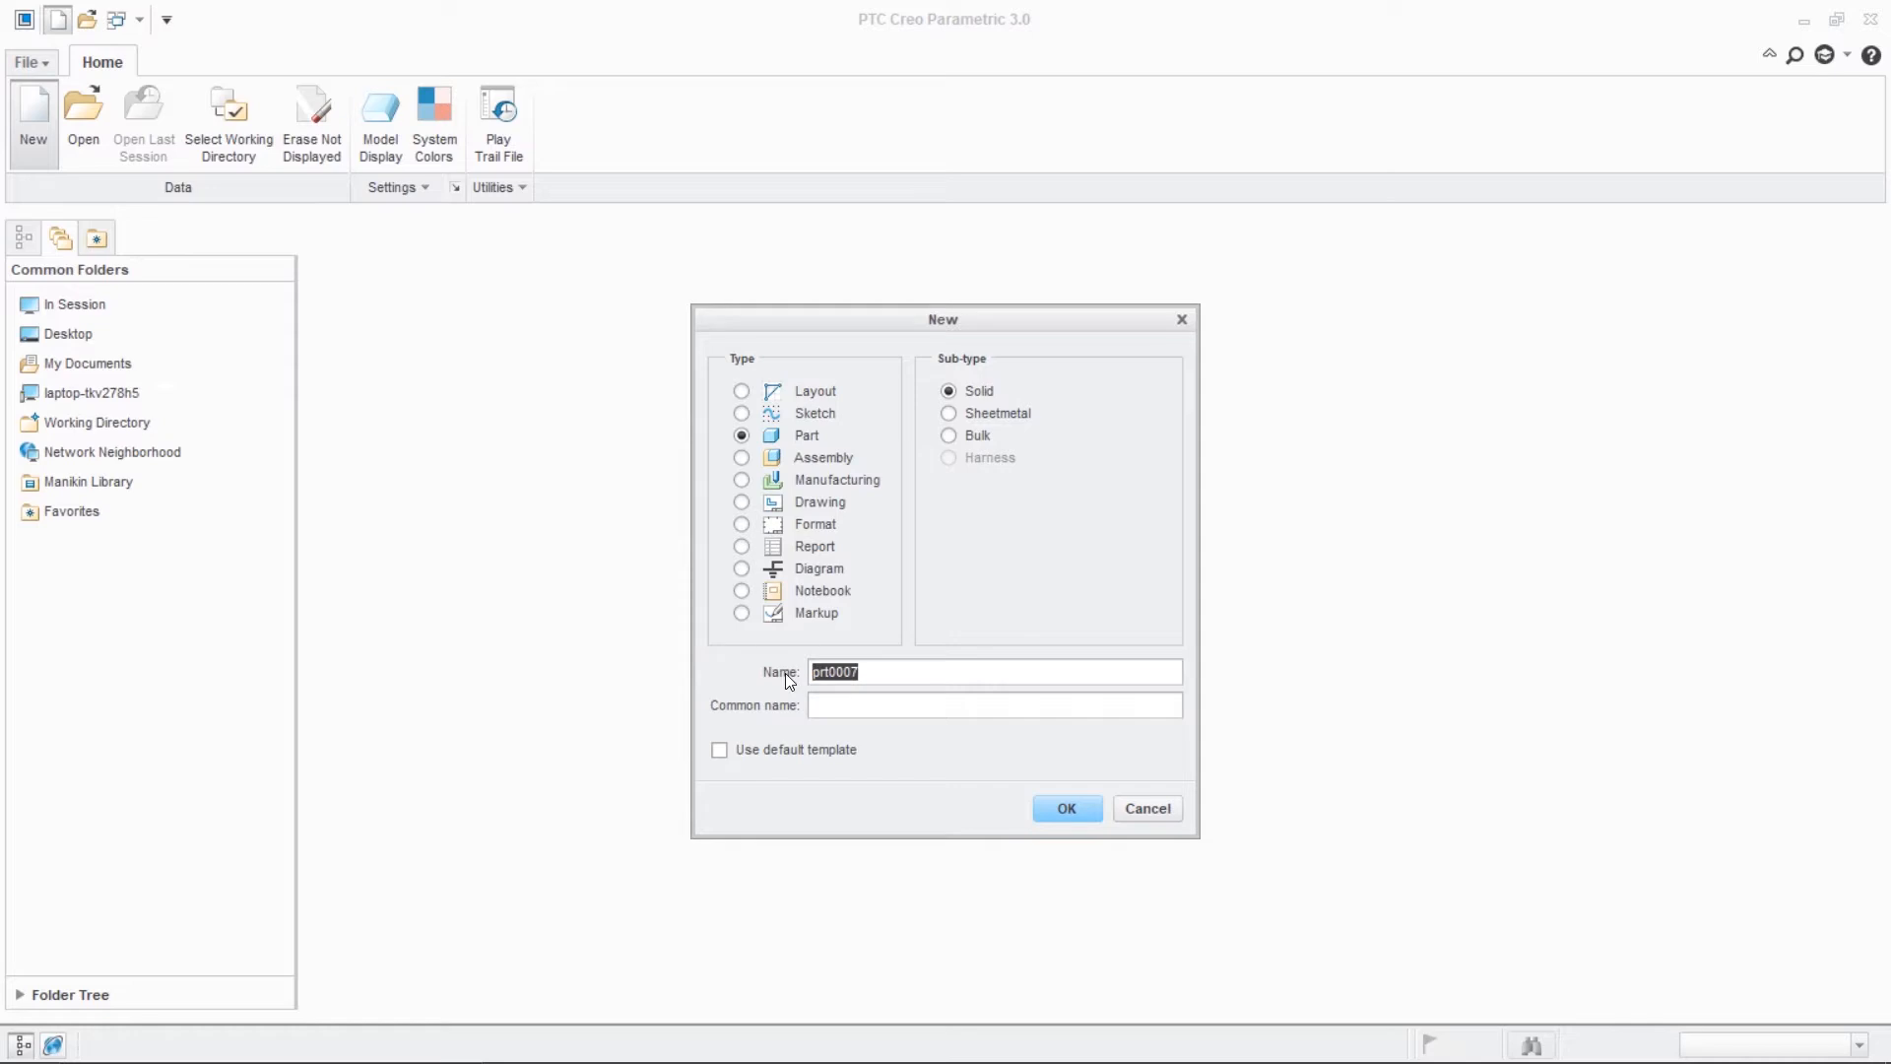
- Create a new solid part named TUTORIAL3 using the mmns_part_solid template
{"action": "type", "text": "t"}
{"action": "left_click", "coordinate": [1067, 808]}
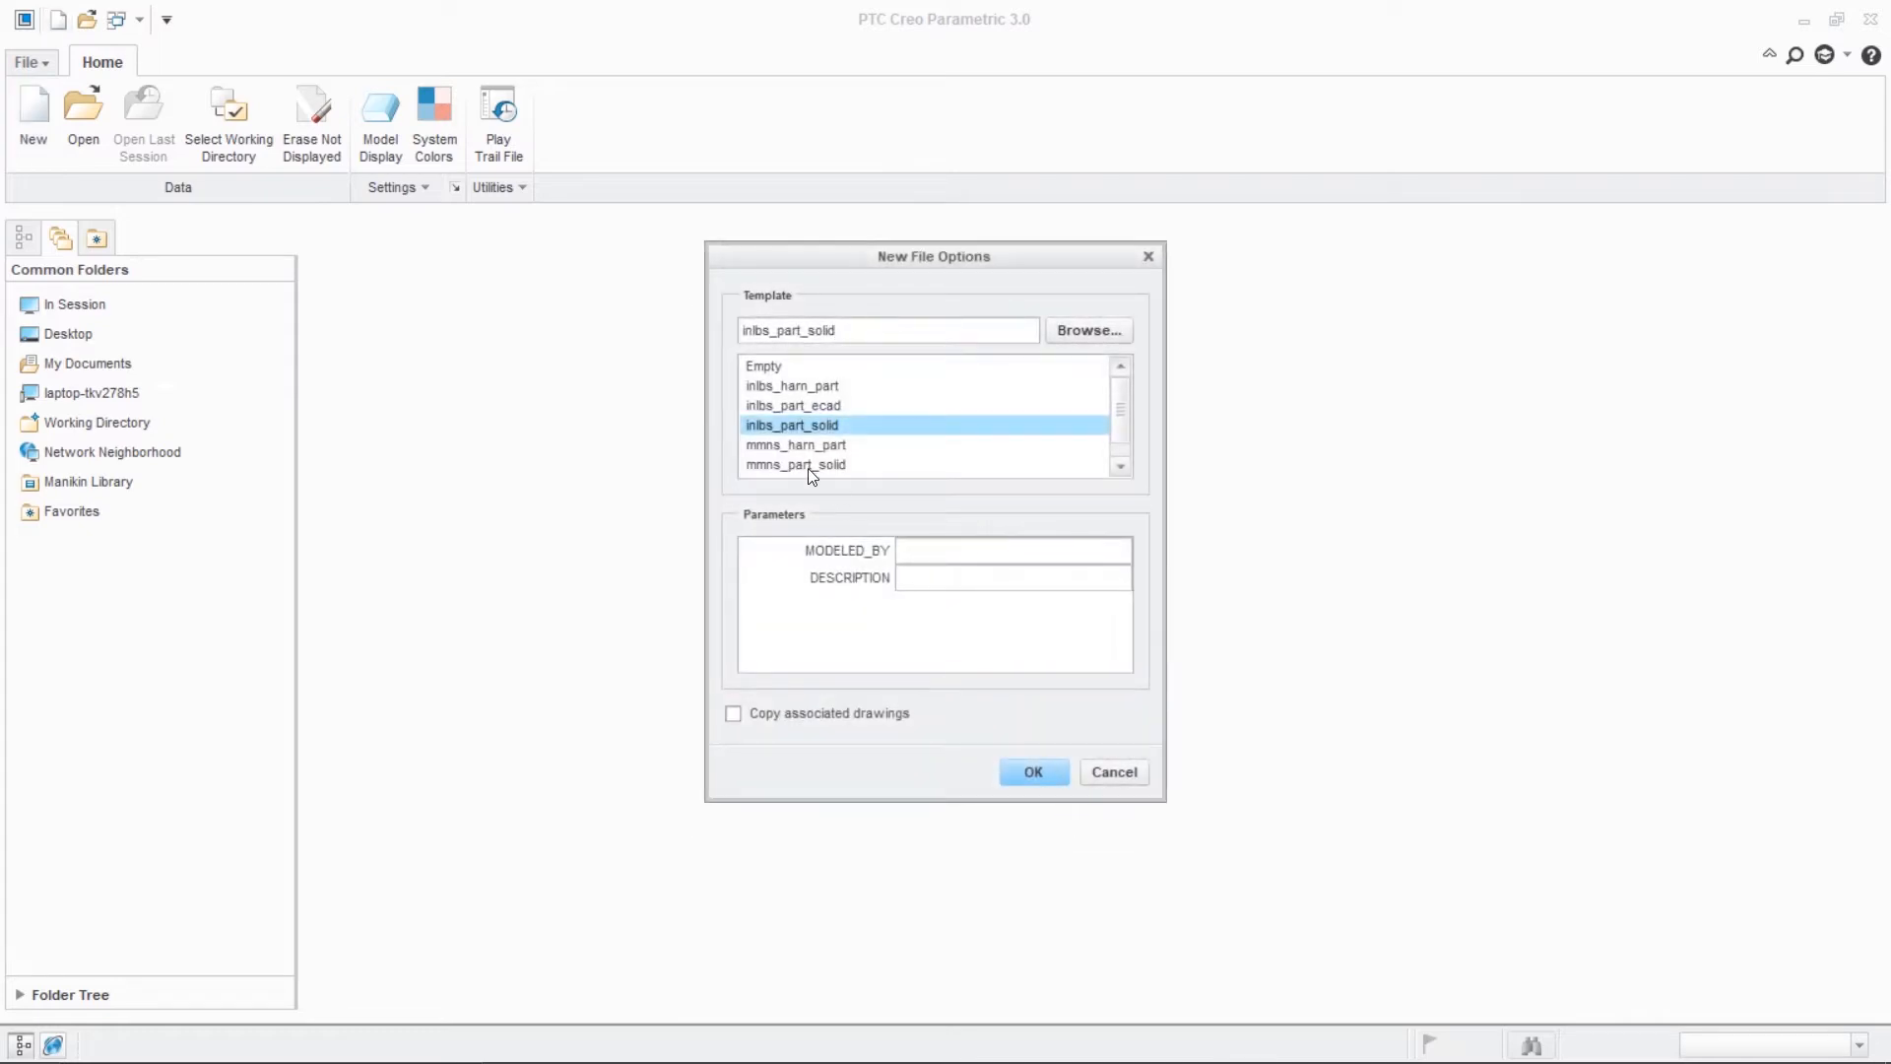
{"action": "left_click", "coordinate": [800, 465]}
{"action": "left_click", "coordinate": [1034, 771]}
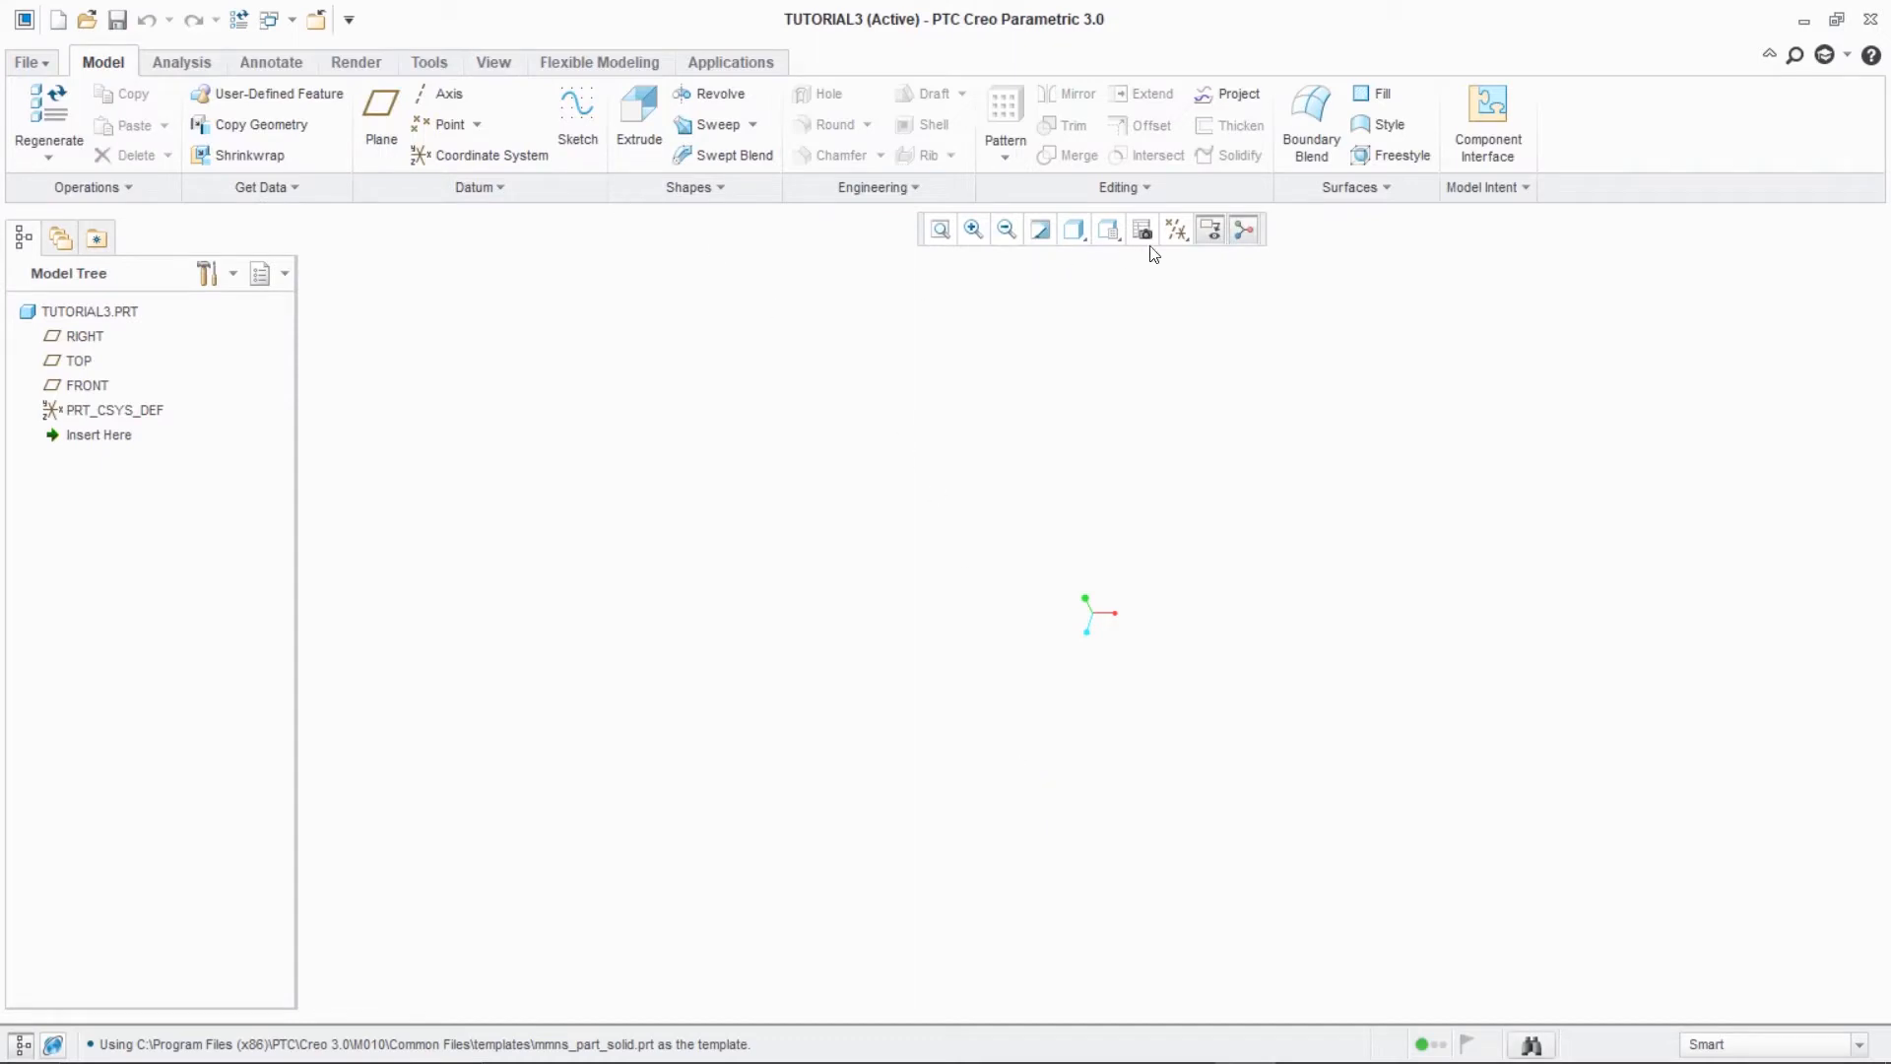
- Start a sketch on the FRONT datum plane, displaying the datum planes only while picking it
{"action": "left_click", "coordinate": [1211, 229]}
{"action": "left_click", "coordinate": [1251, 368]}
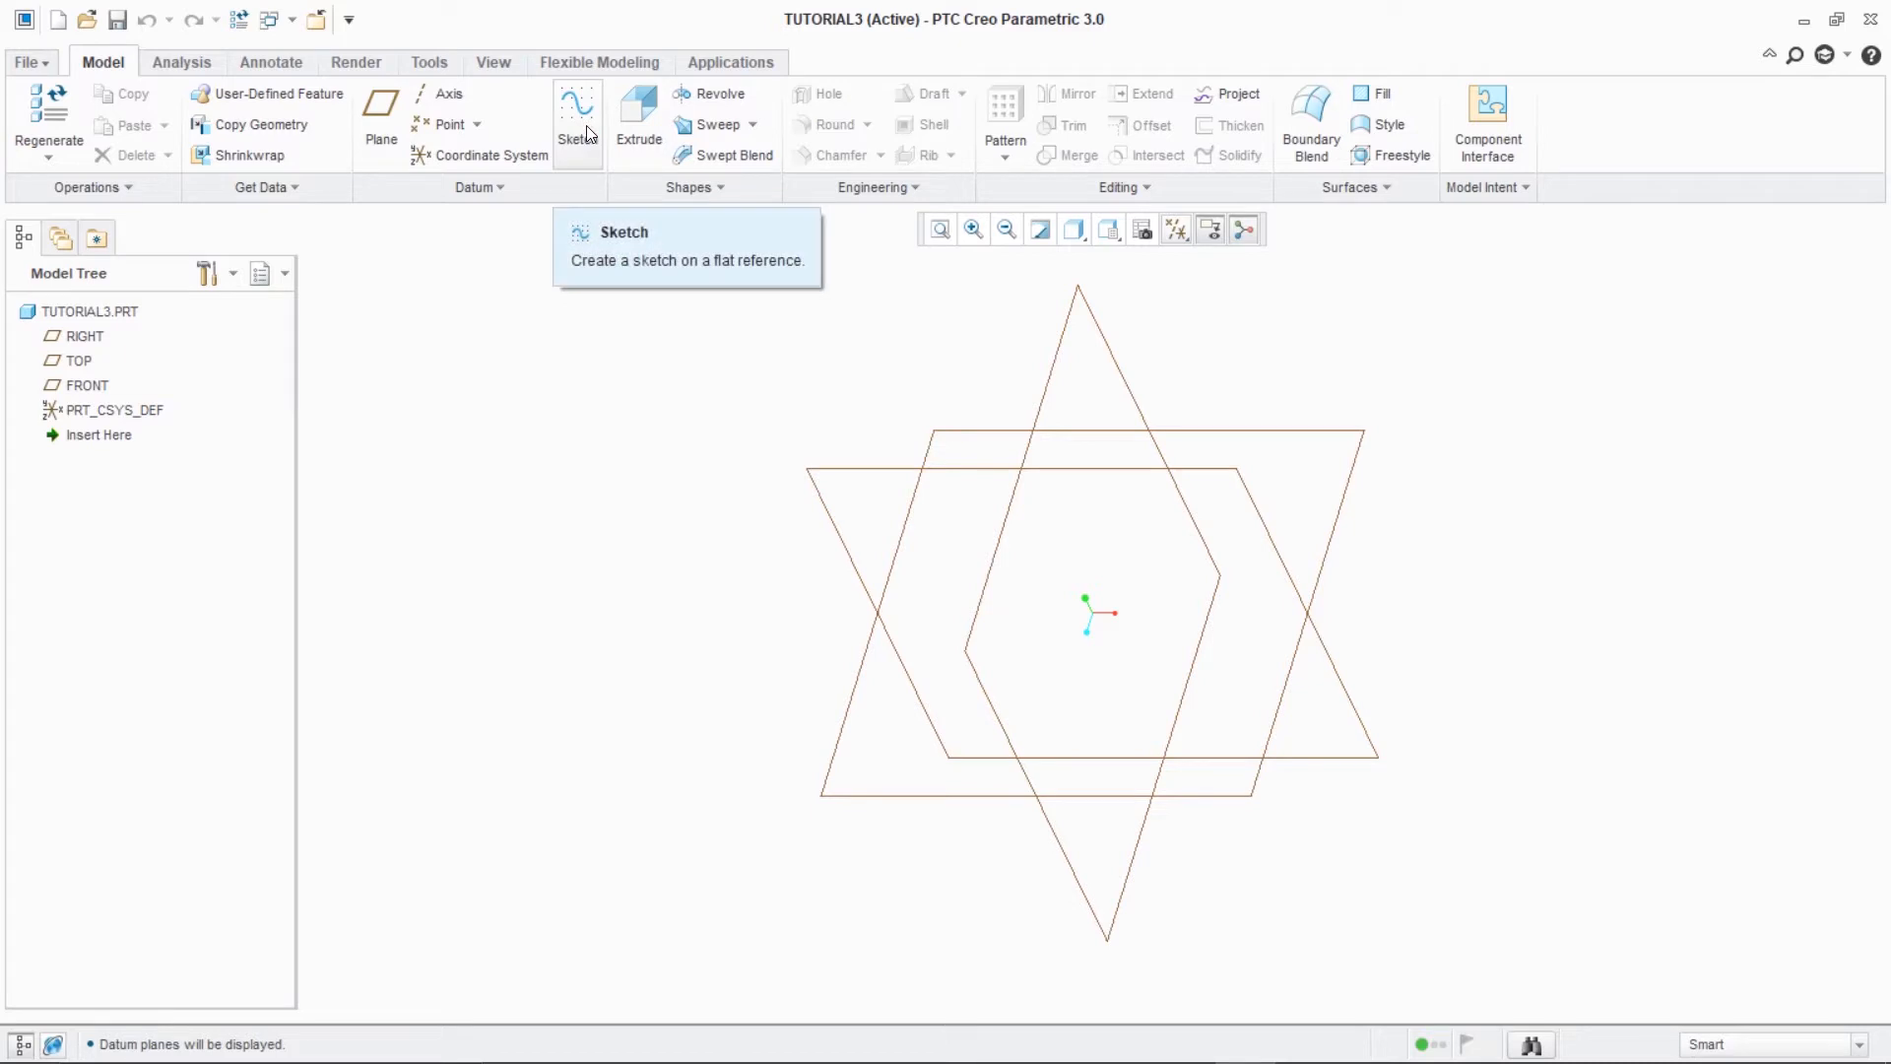
{"action": "left_click", "coordinate": [851, 470]}
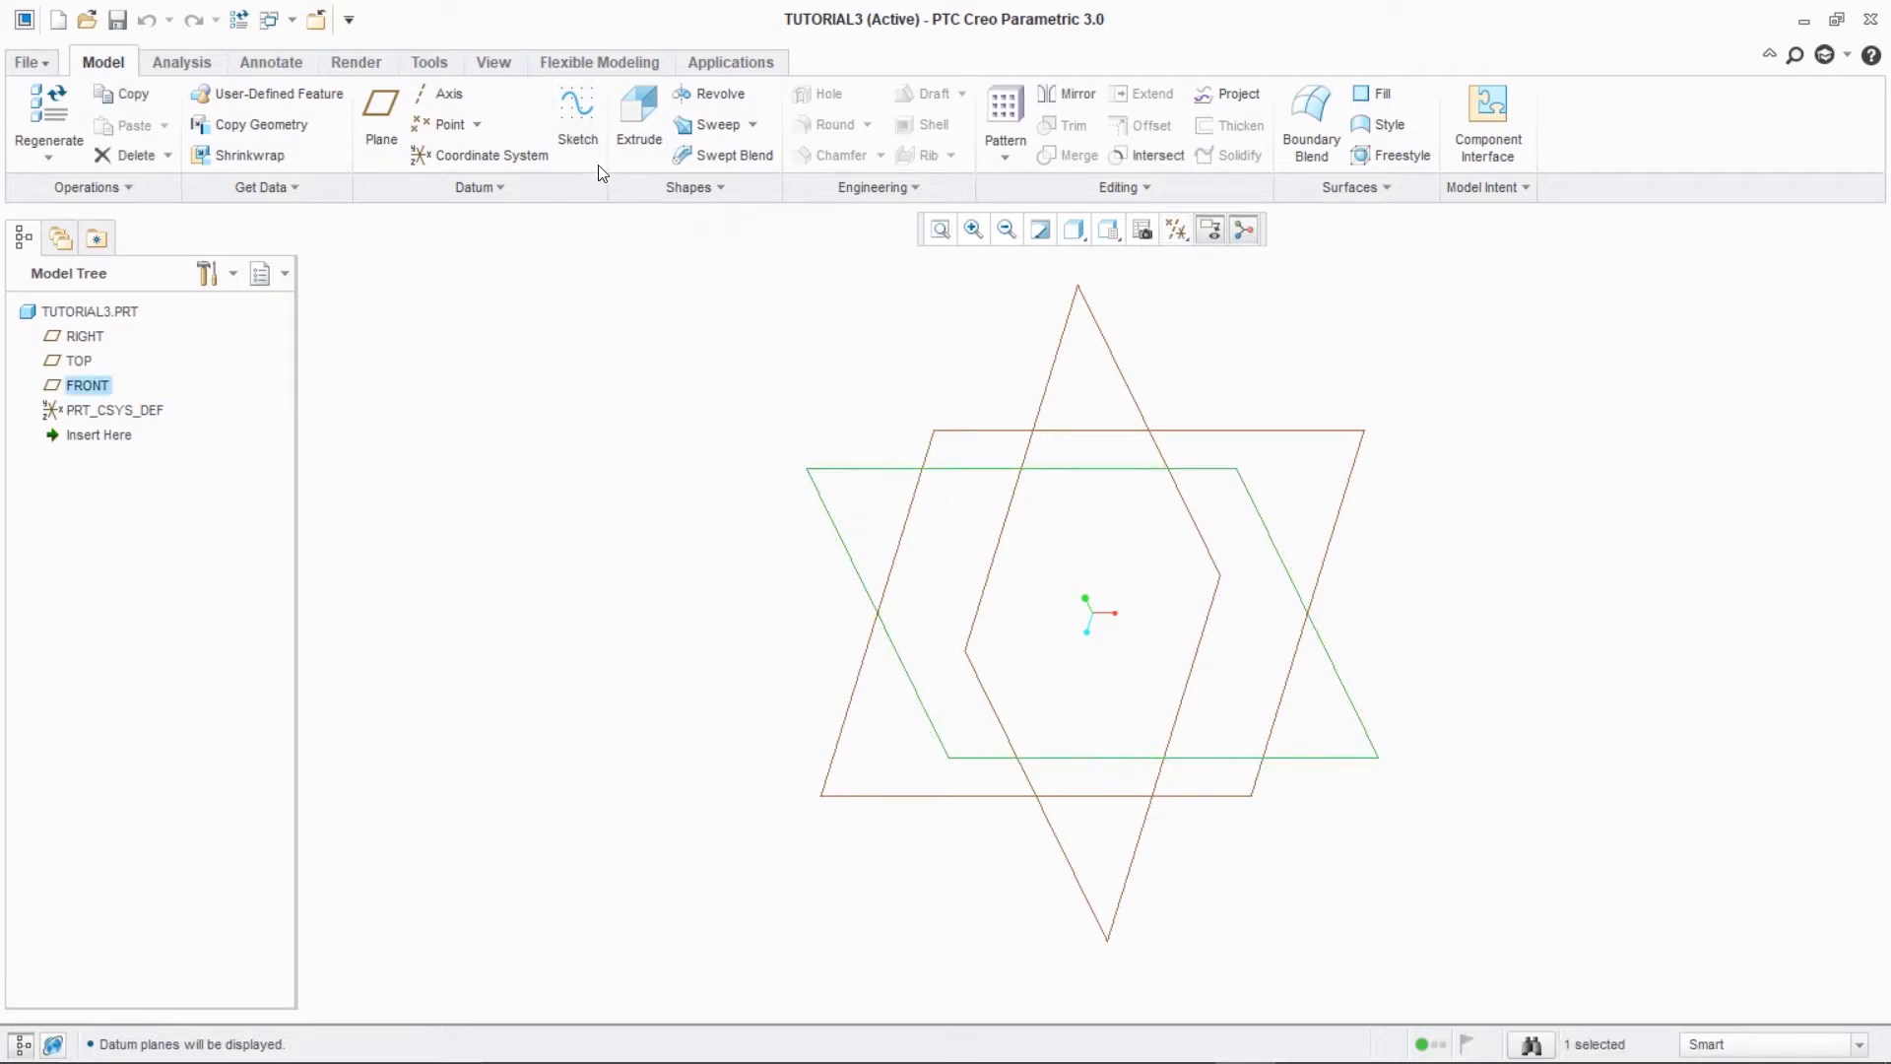
{"action": "left_click", "coordinate": [591, 143]}
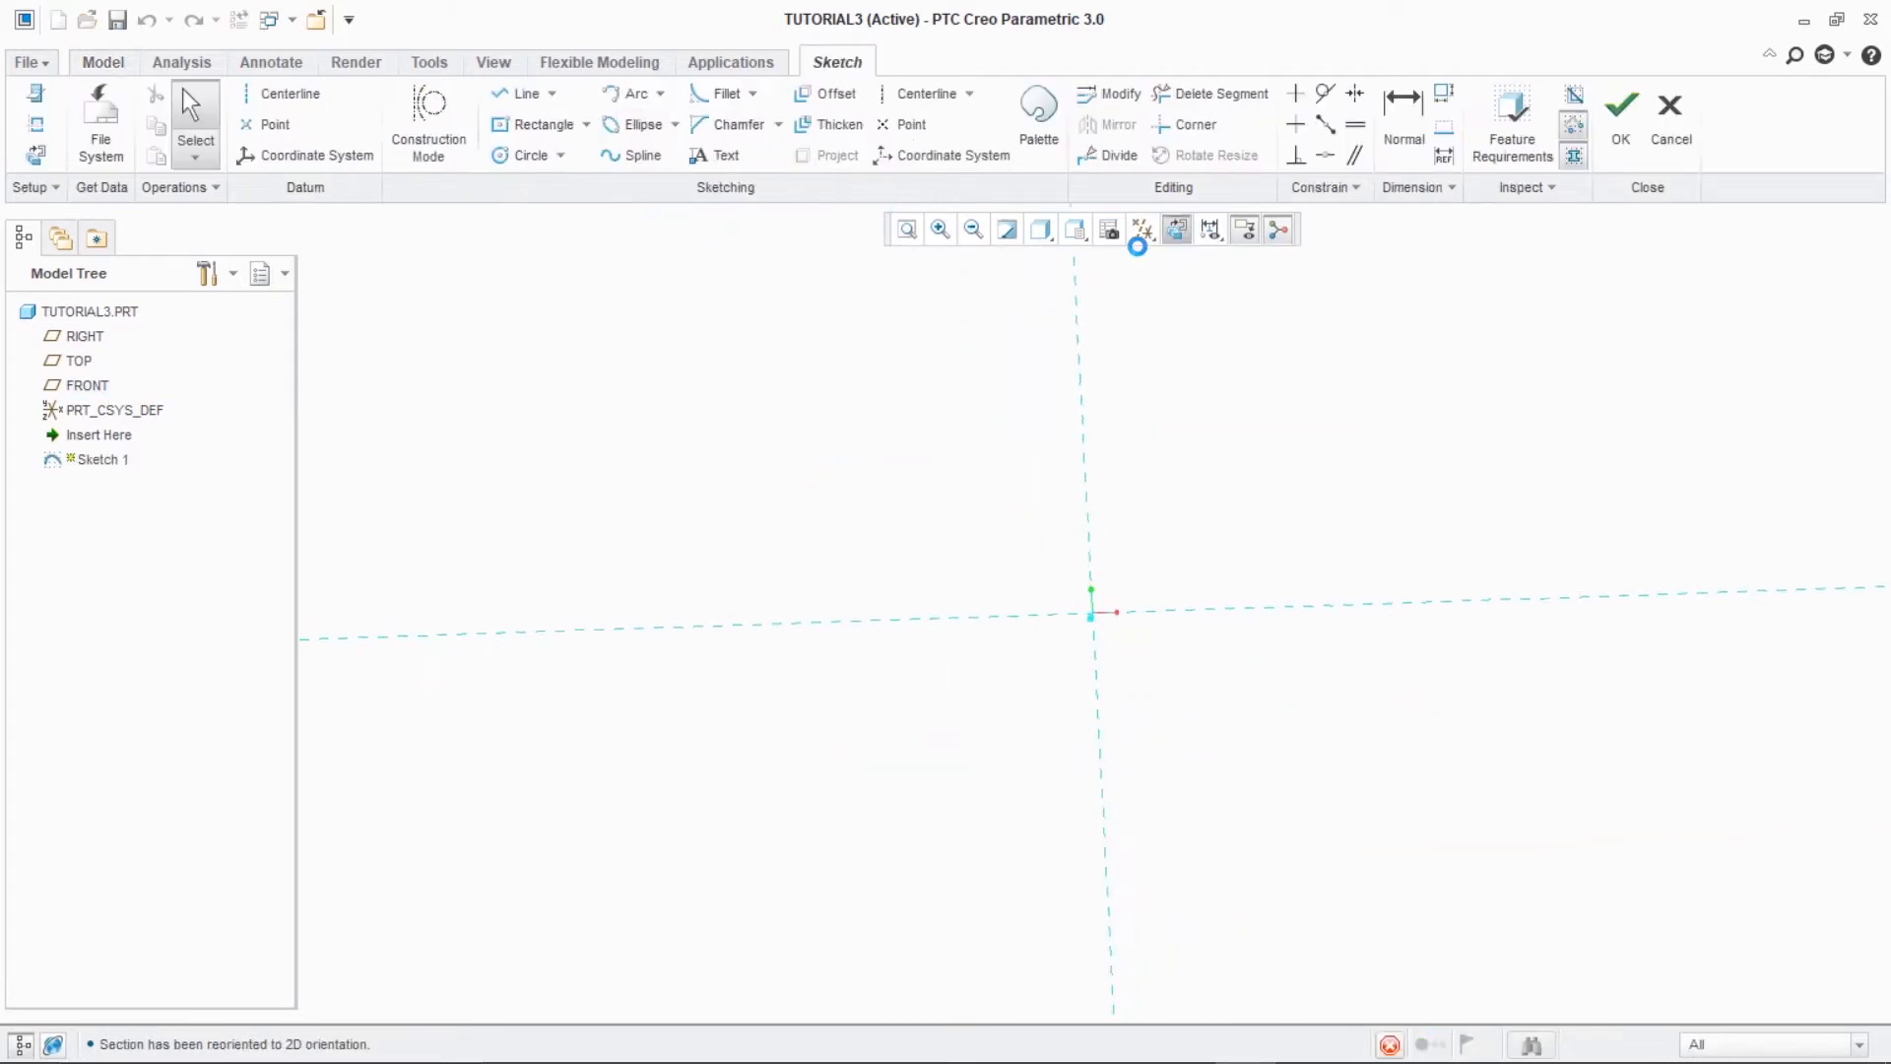
{"action": "left_click", "coordinate": [1142, 231]}
{"action": "left_click", "coordinate": [1144, 368]}
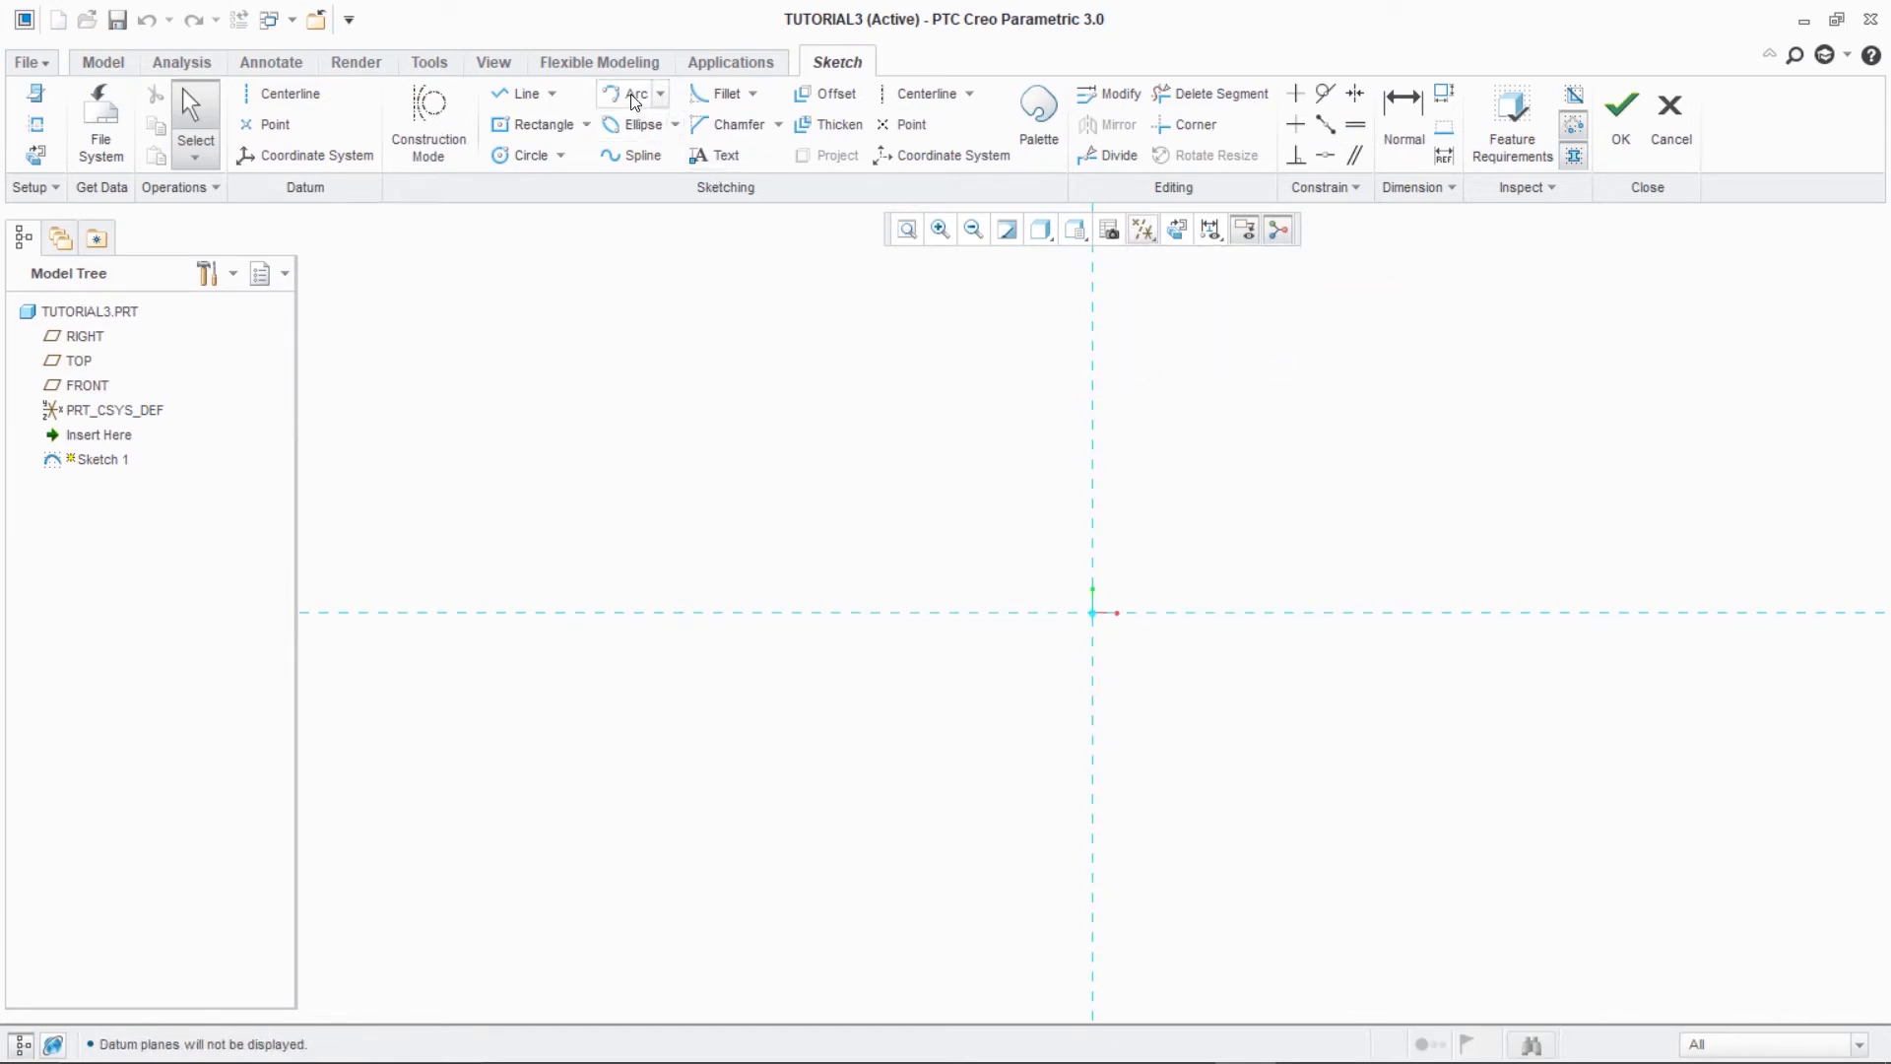
- Sketch three 3-Point / Tangent End arcs, one well to the left of the origin and two overlapping near it
{"action": "left_click", "coordinate": [660, 95]}
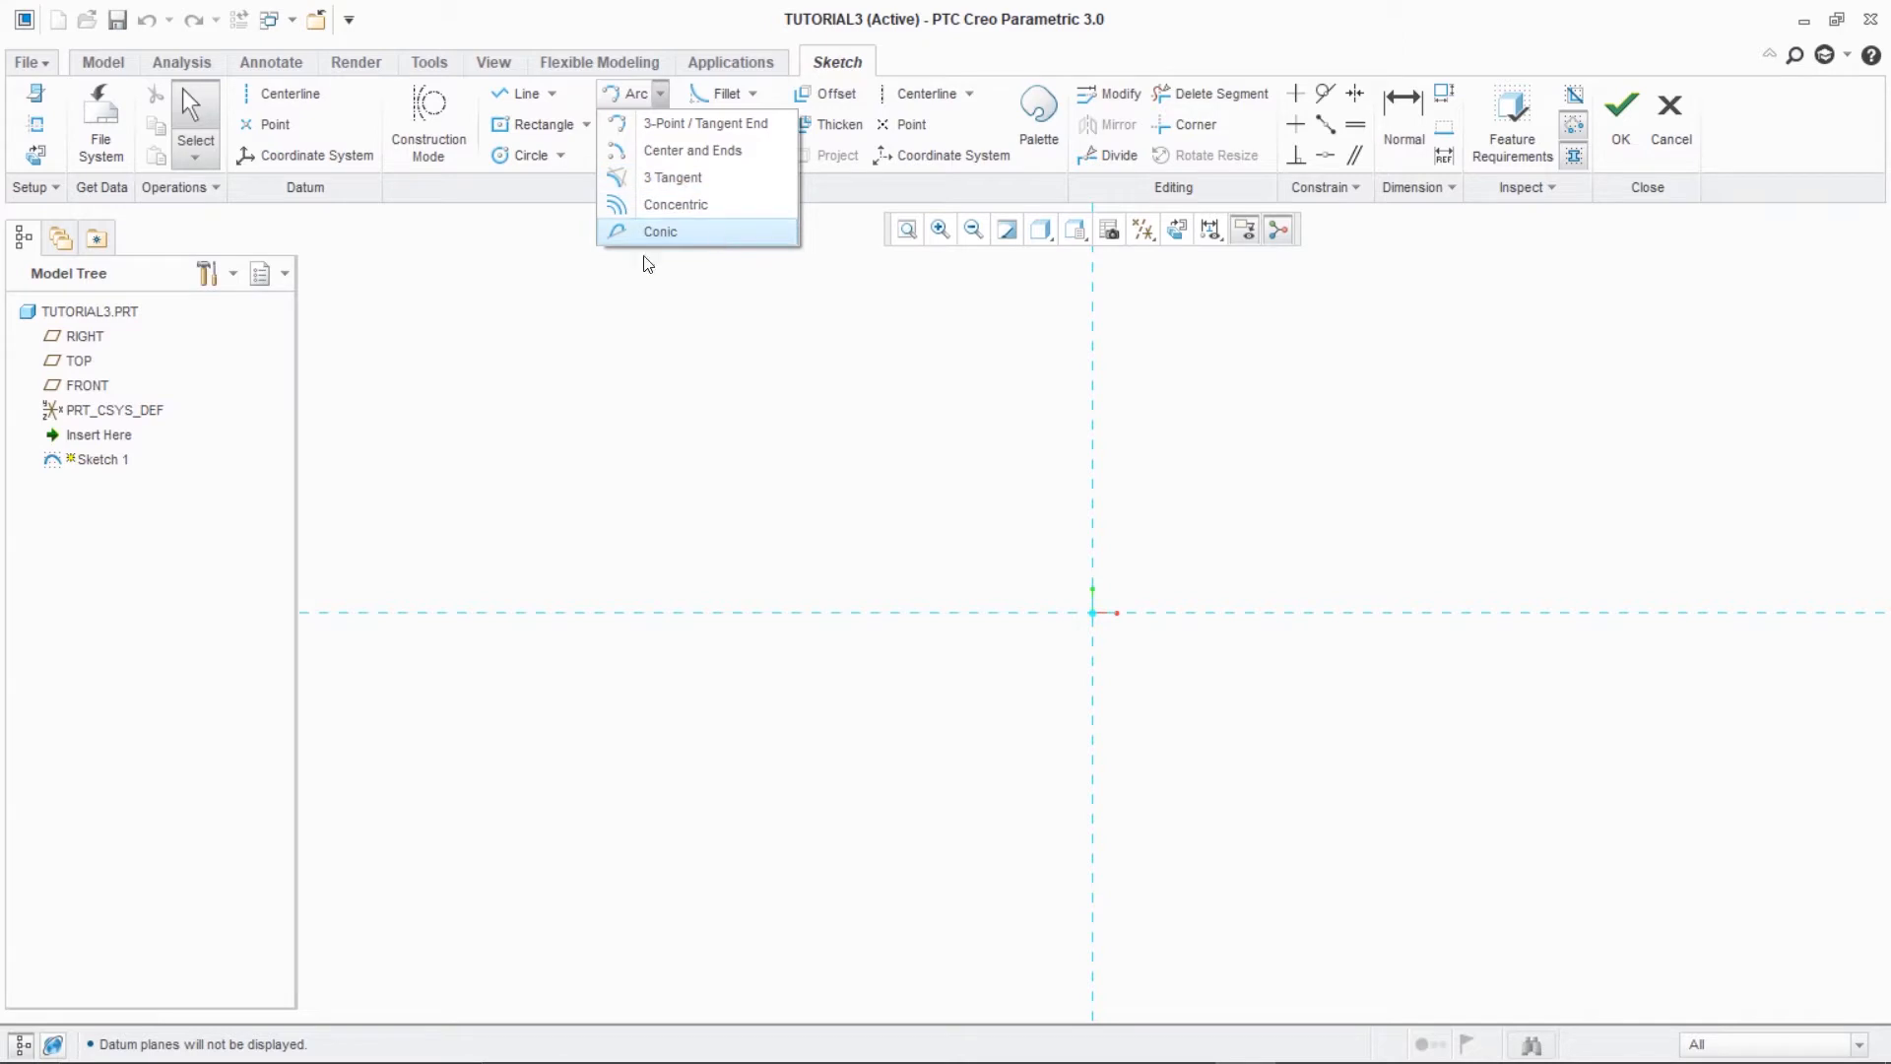
{"action": "left_click", "coordinate": [650, 122]}
{"action": "left_click", "coordinate": [683, 494]}
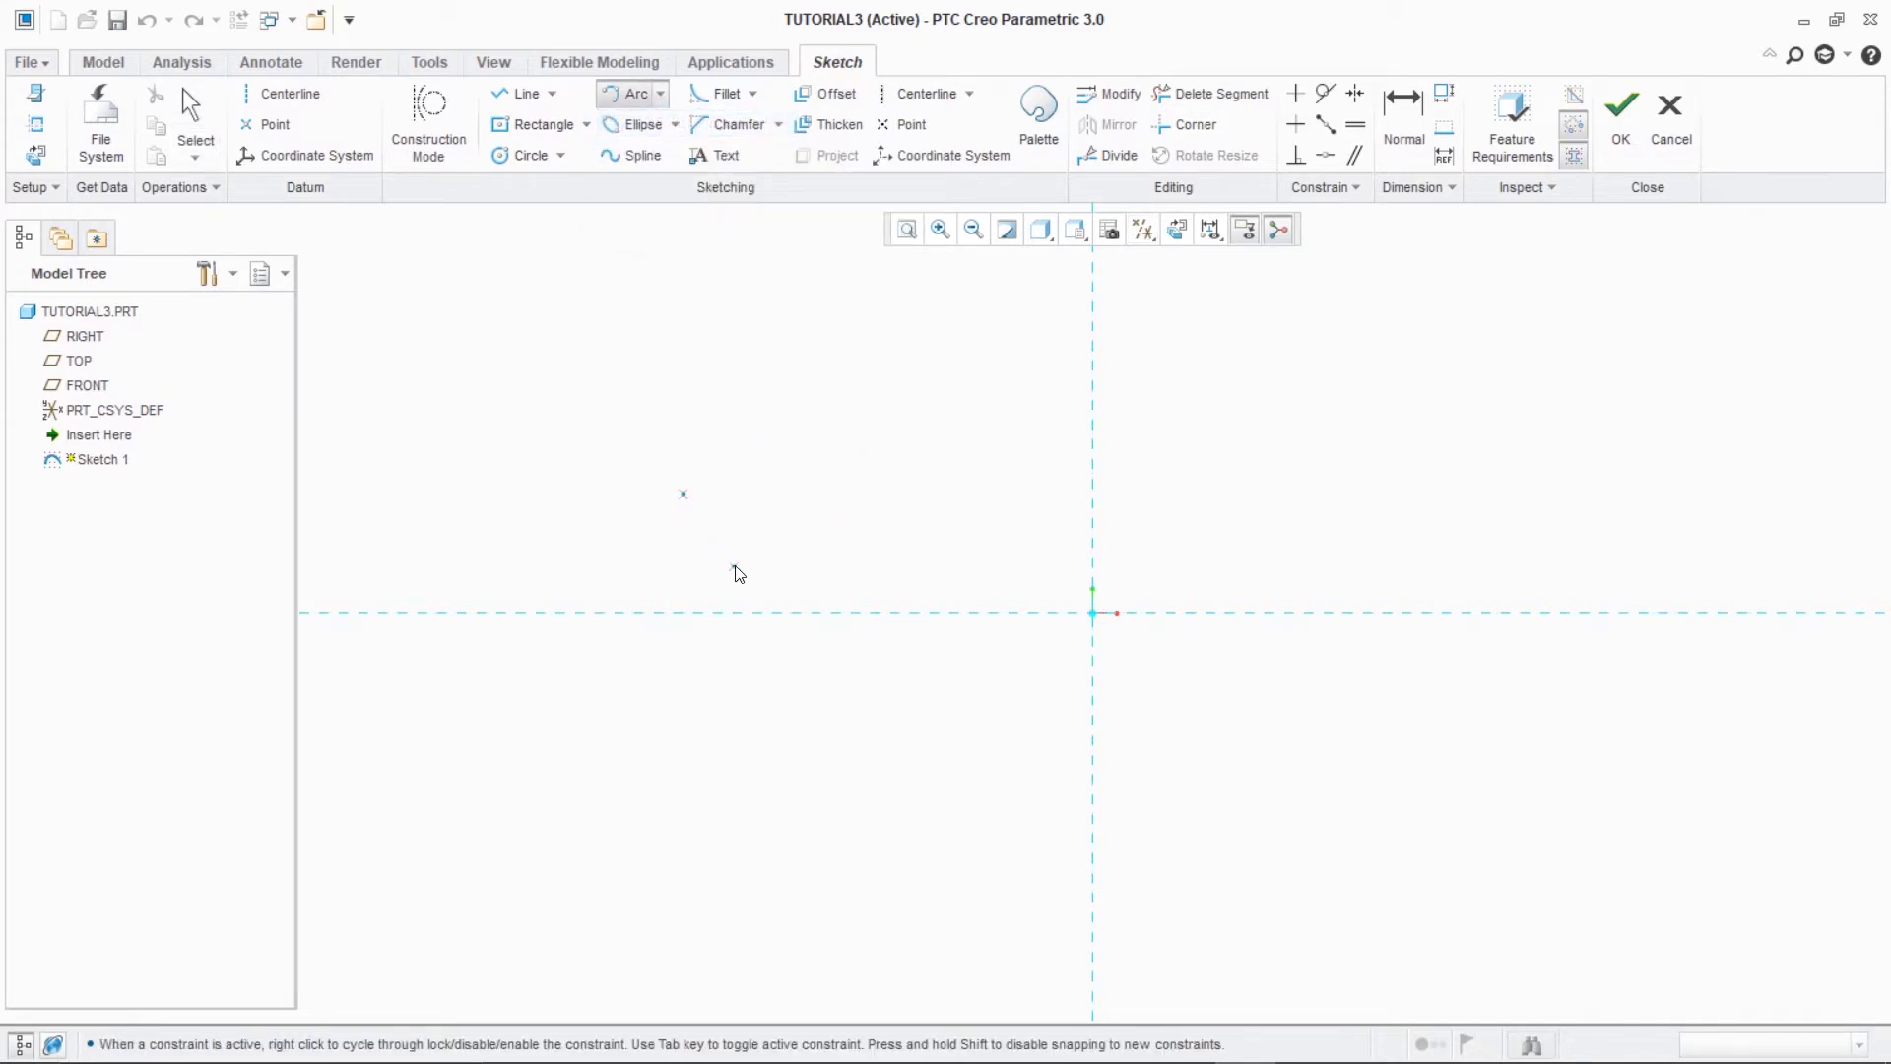
{"action": "left_click", "coordinate": [796, 613]}
{"action": "left_click", "coordinate": [786, 615]}
{"action": "left_click", "coordinate": [913, 613]}
{"action": "left_click", "coordinate": [1052, 498]}
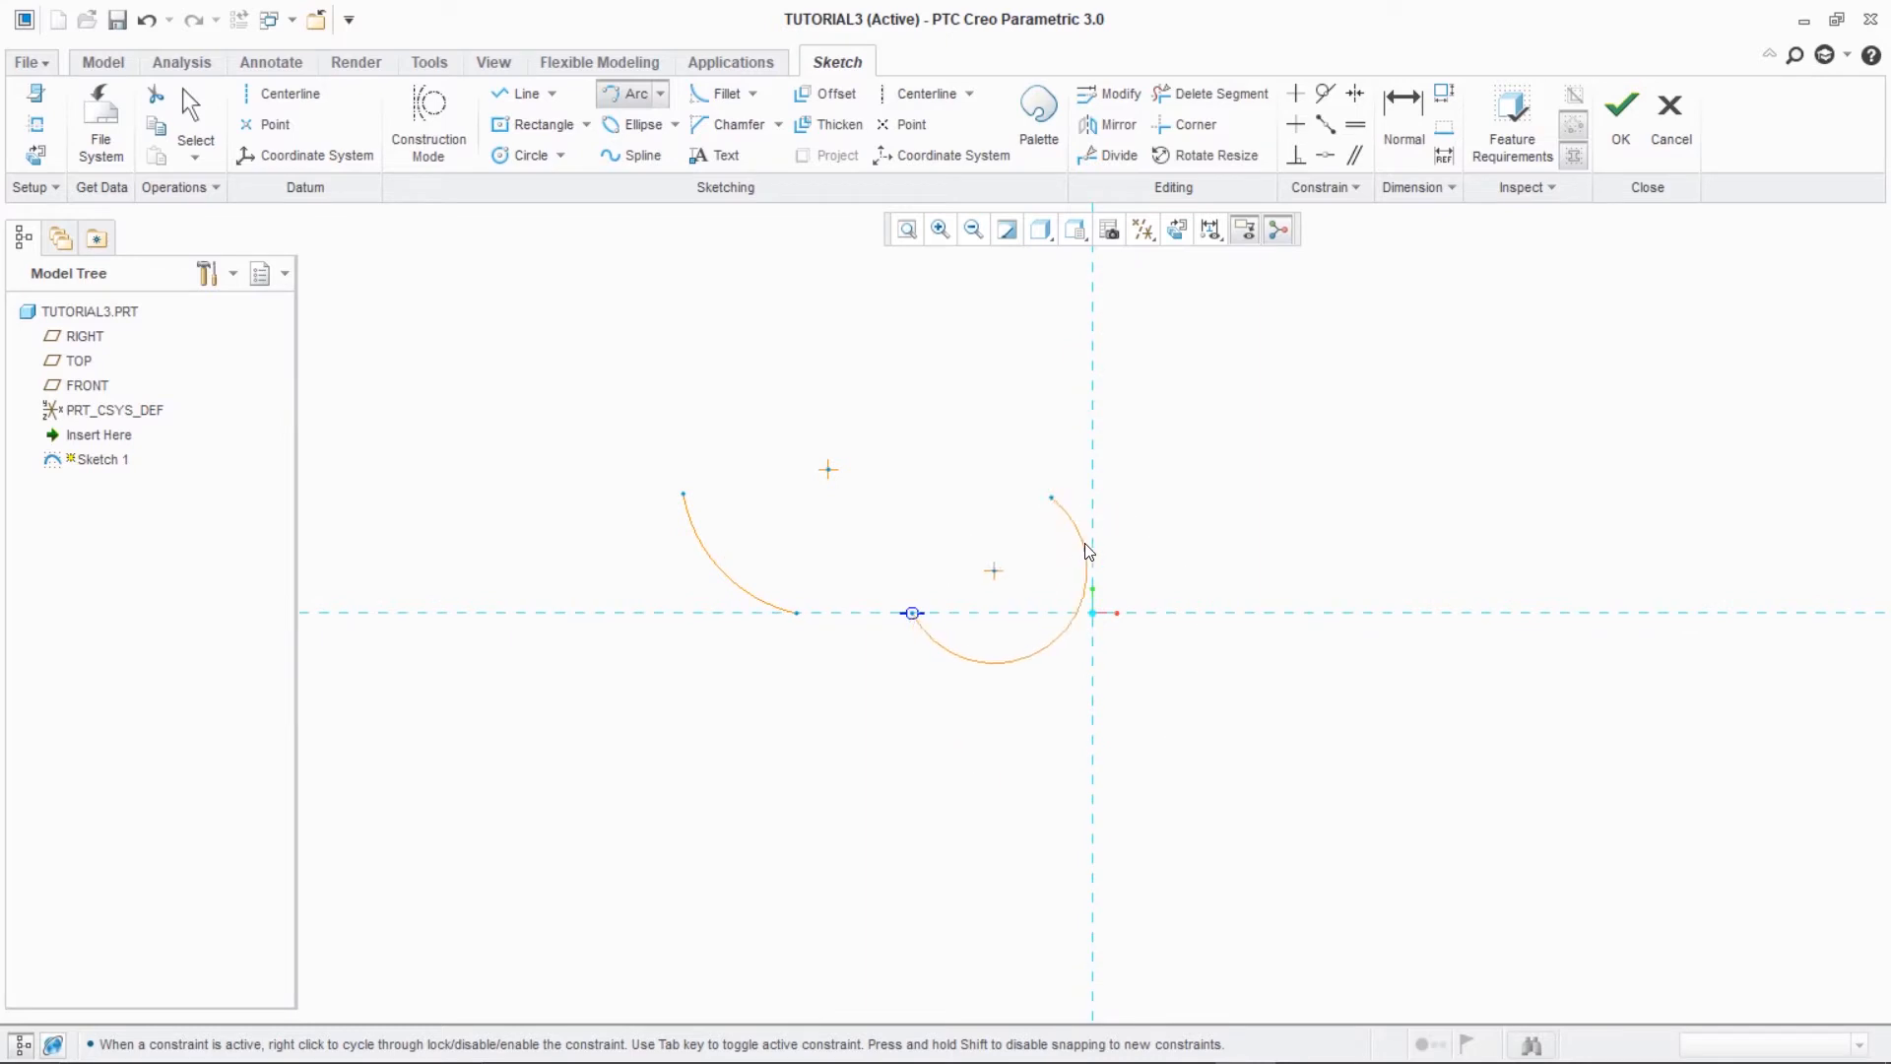
{"action": "left_click", "coordinate": [1093, 375]}
{"action": "middle_click", "coordinate": [1253, 616]}
{"action": "left_click", "coordinate": [1179, 666]}
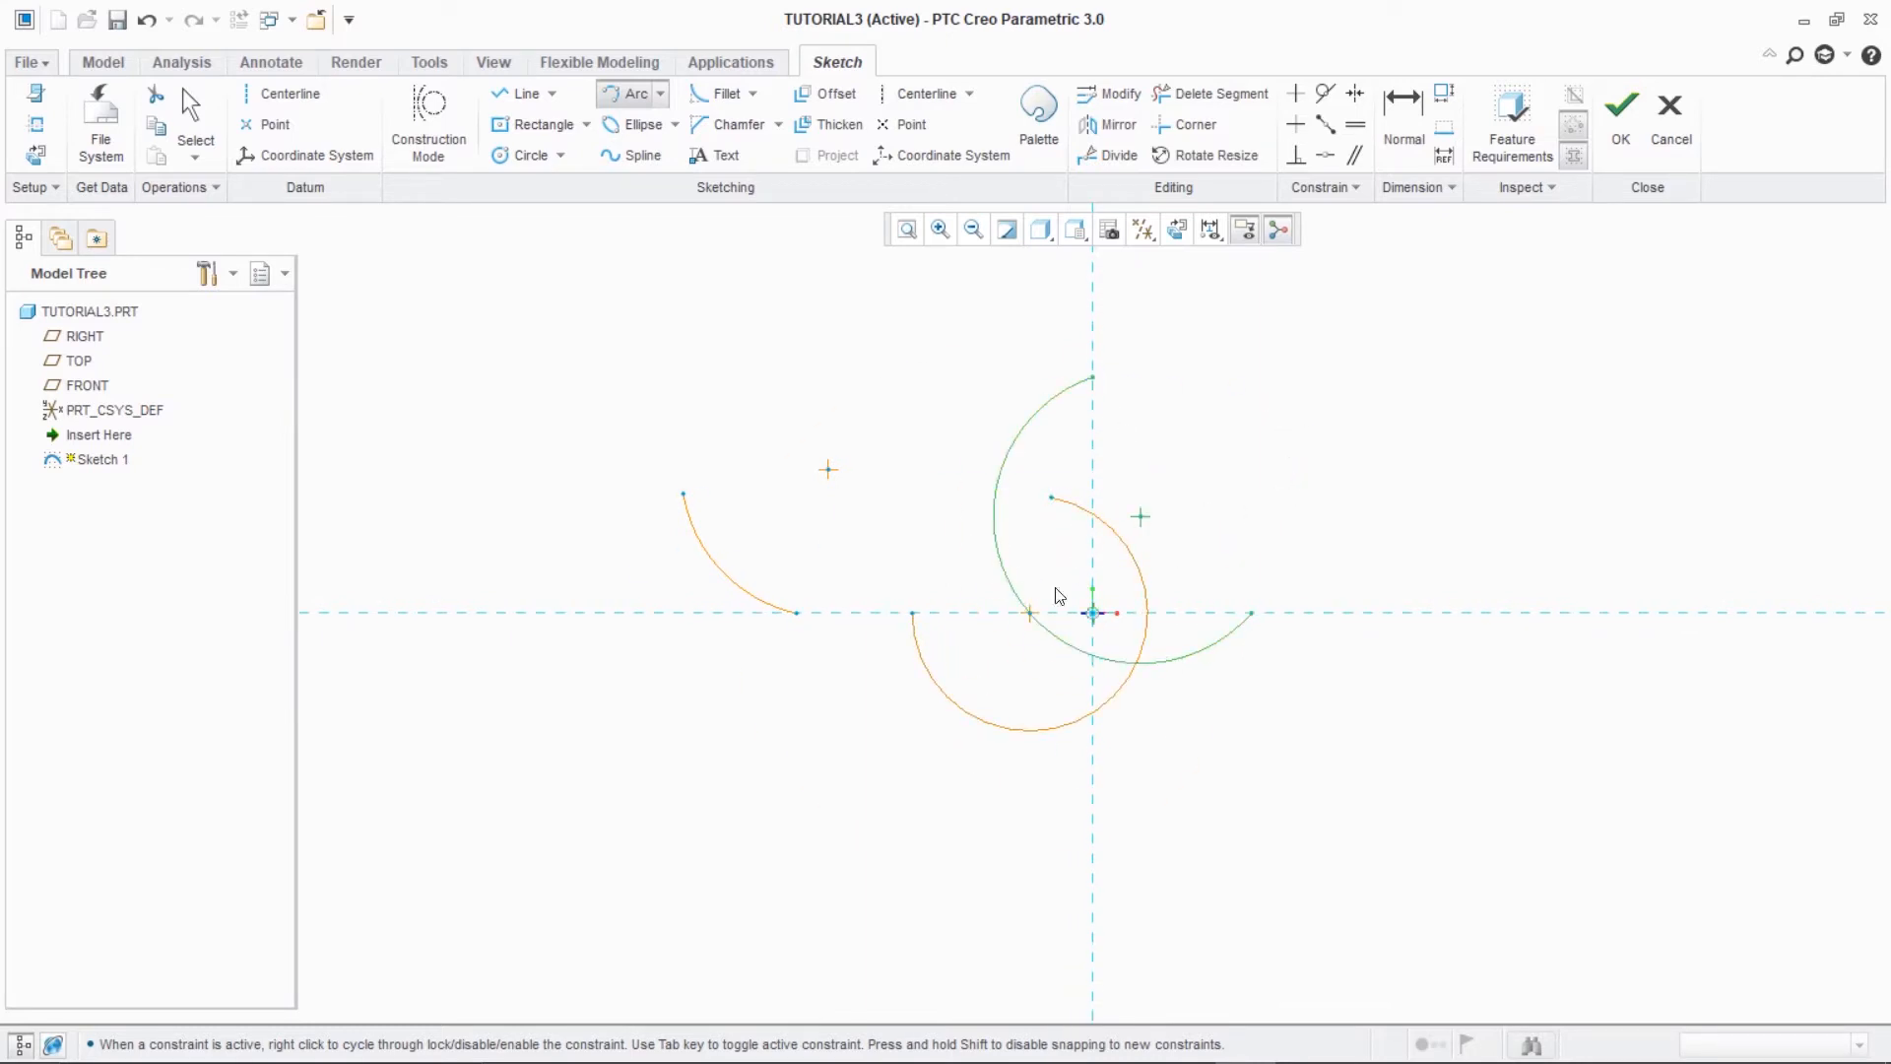
{"action": "left_click", "coordinate": [534, 614]}
{"action": "left_click", "coordinate": [570, 646]}
{"action": "scroll", "coordinate": [579, 571], "scroll_direction": "down", "scroll_amount": 1}
{"action": "middle_click", "coordinate": [575, 556]}
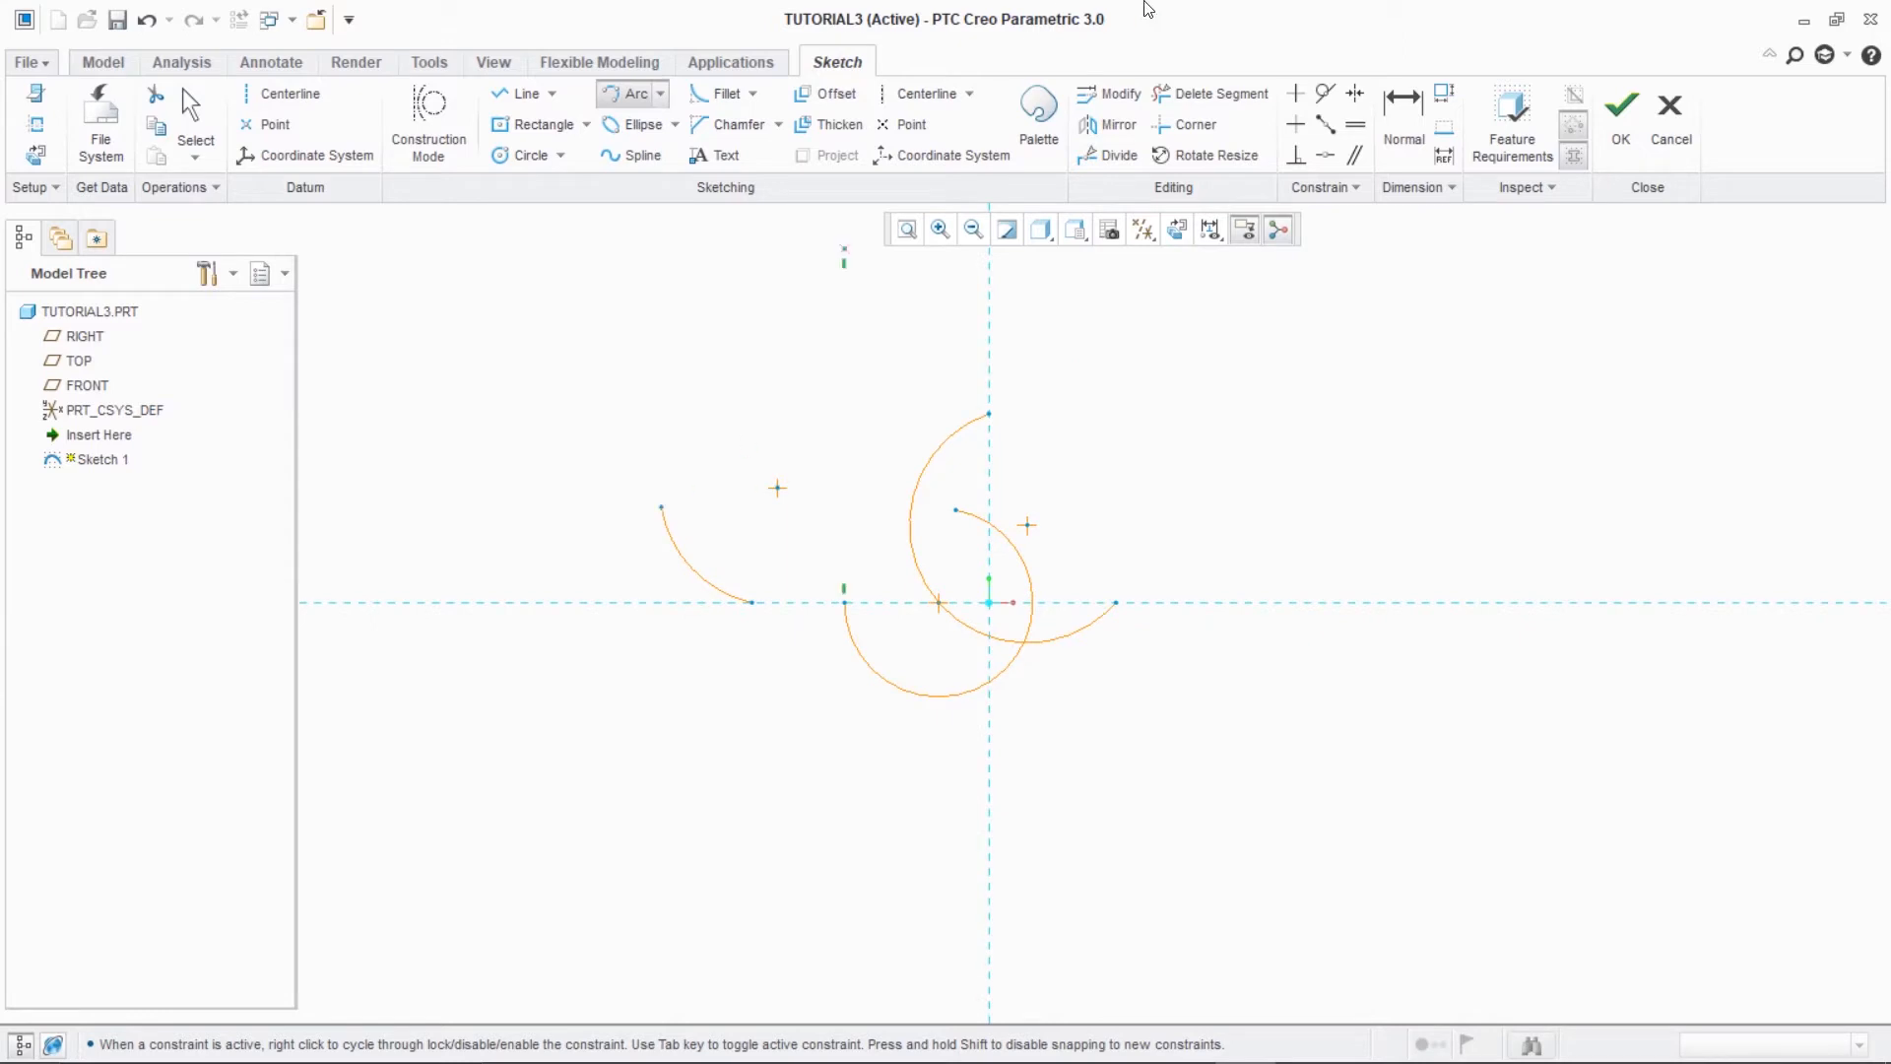
- Delete all the sketched arcs with Delete Segment
{"action": "left_click", "coordinate": [1209, 93]}
{"action": "mouse_move", "coordinate": [1052, 345]}
{"action": "left_mouse_down"}
{"action": "mouse_move", "coordinate": [827, 473]}
{"action": "mouse_move", "coordinate": [1042, 687]}
{"action": "mouse_move", "coordinate": [699, 571]}
{"action": "mouse_move", "coordinate": [729, 536]}
{"action": "left_mouse_up"}
{"action": "mouse_move", "coordinate": [970, 510]}
{"action": "left_mouse_down"}
{"action": "mouse_move", "coordinate": [960, 646]}
{"action": "mouse_move", "coordinate": [1074, 628]}
{"action": "mouse_move", "coordinate": [1096, 648]}
{"action": "left_mouse_up"}
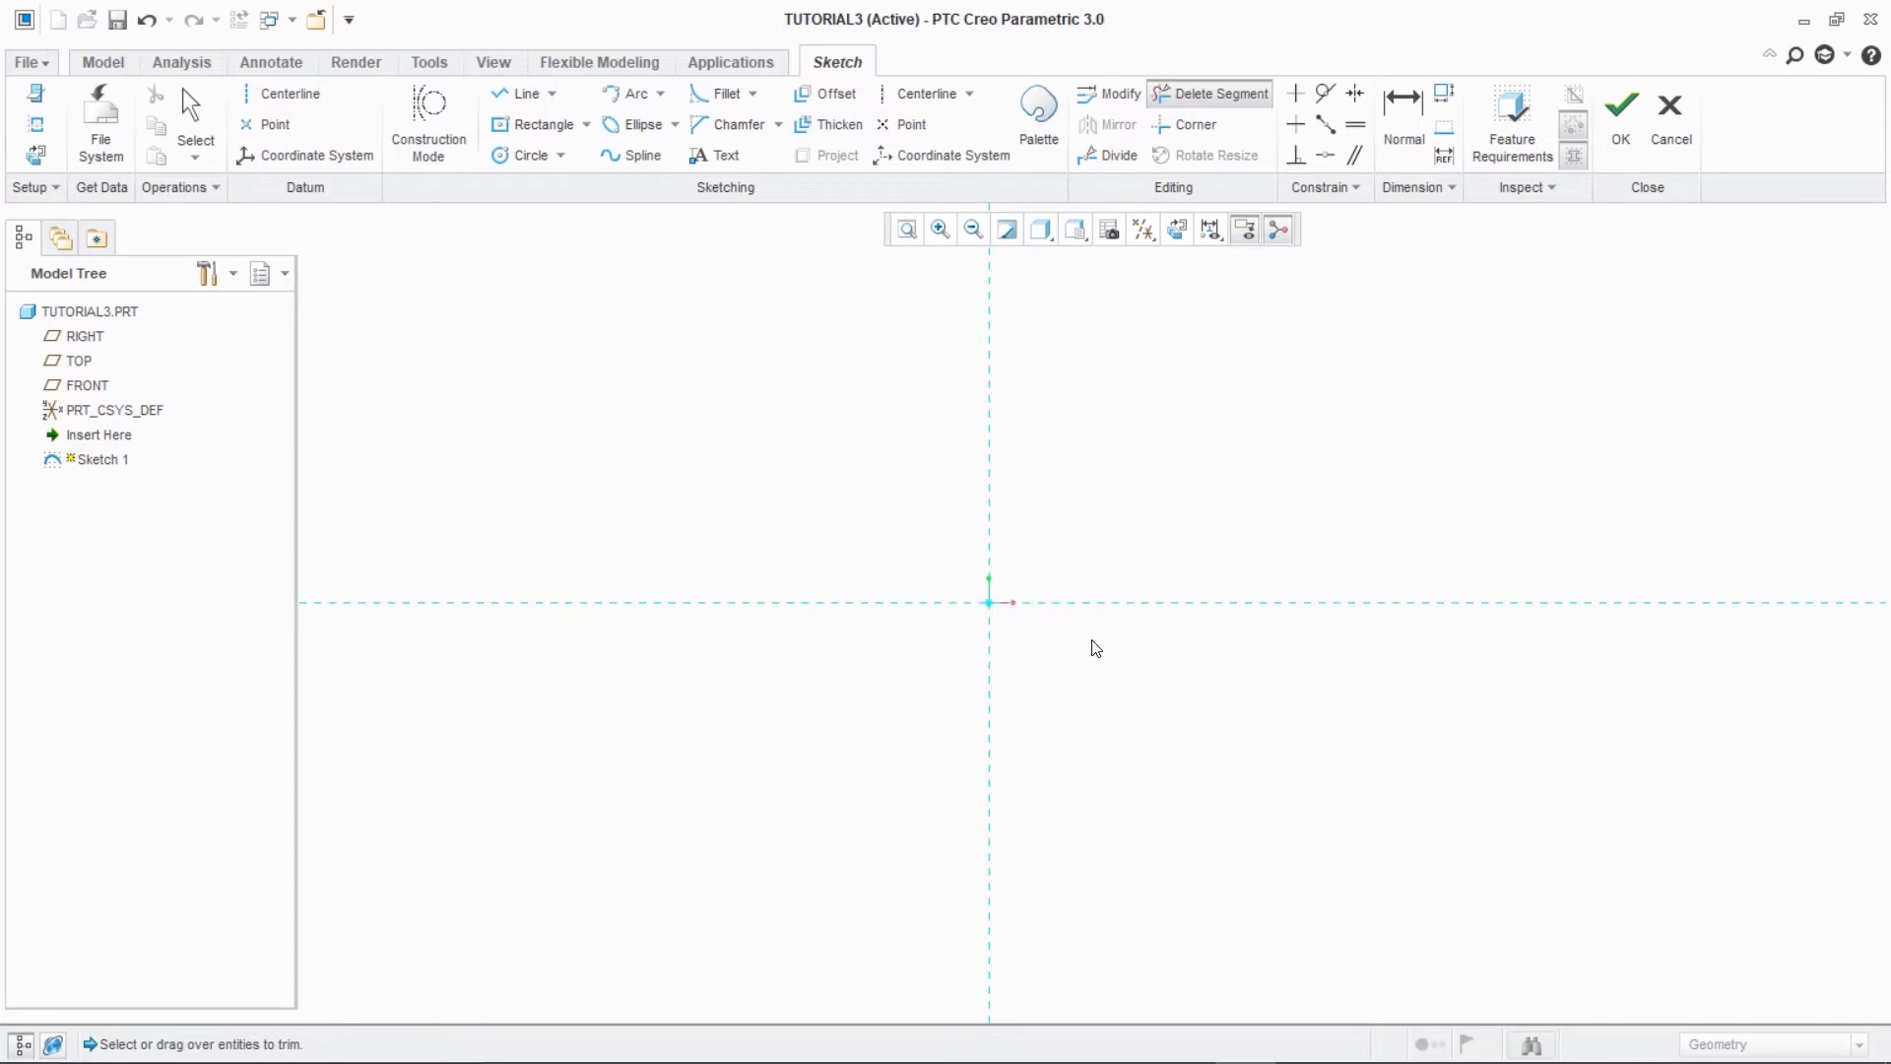
- Sketch two Center and Ends arcs centred on the horizontal reference, one on each side of the origin, making the second a semicircle
{"action": "left_click", "coordinate": [660, 94]}
{"action": "left_click", "coordinate": [668, 149]}
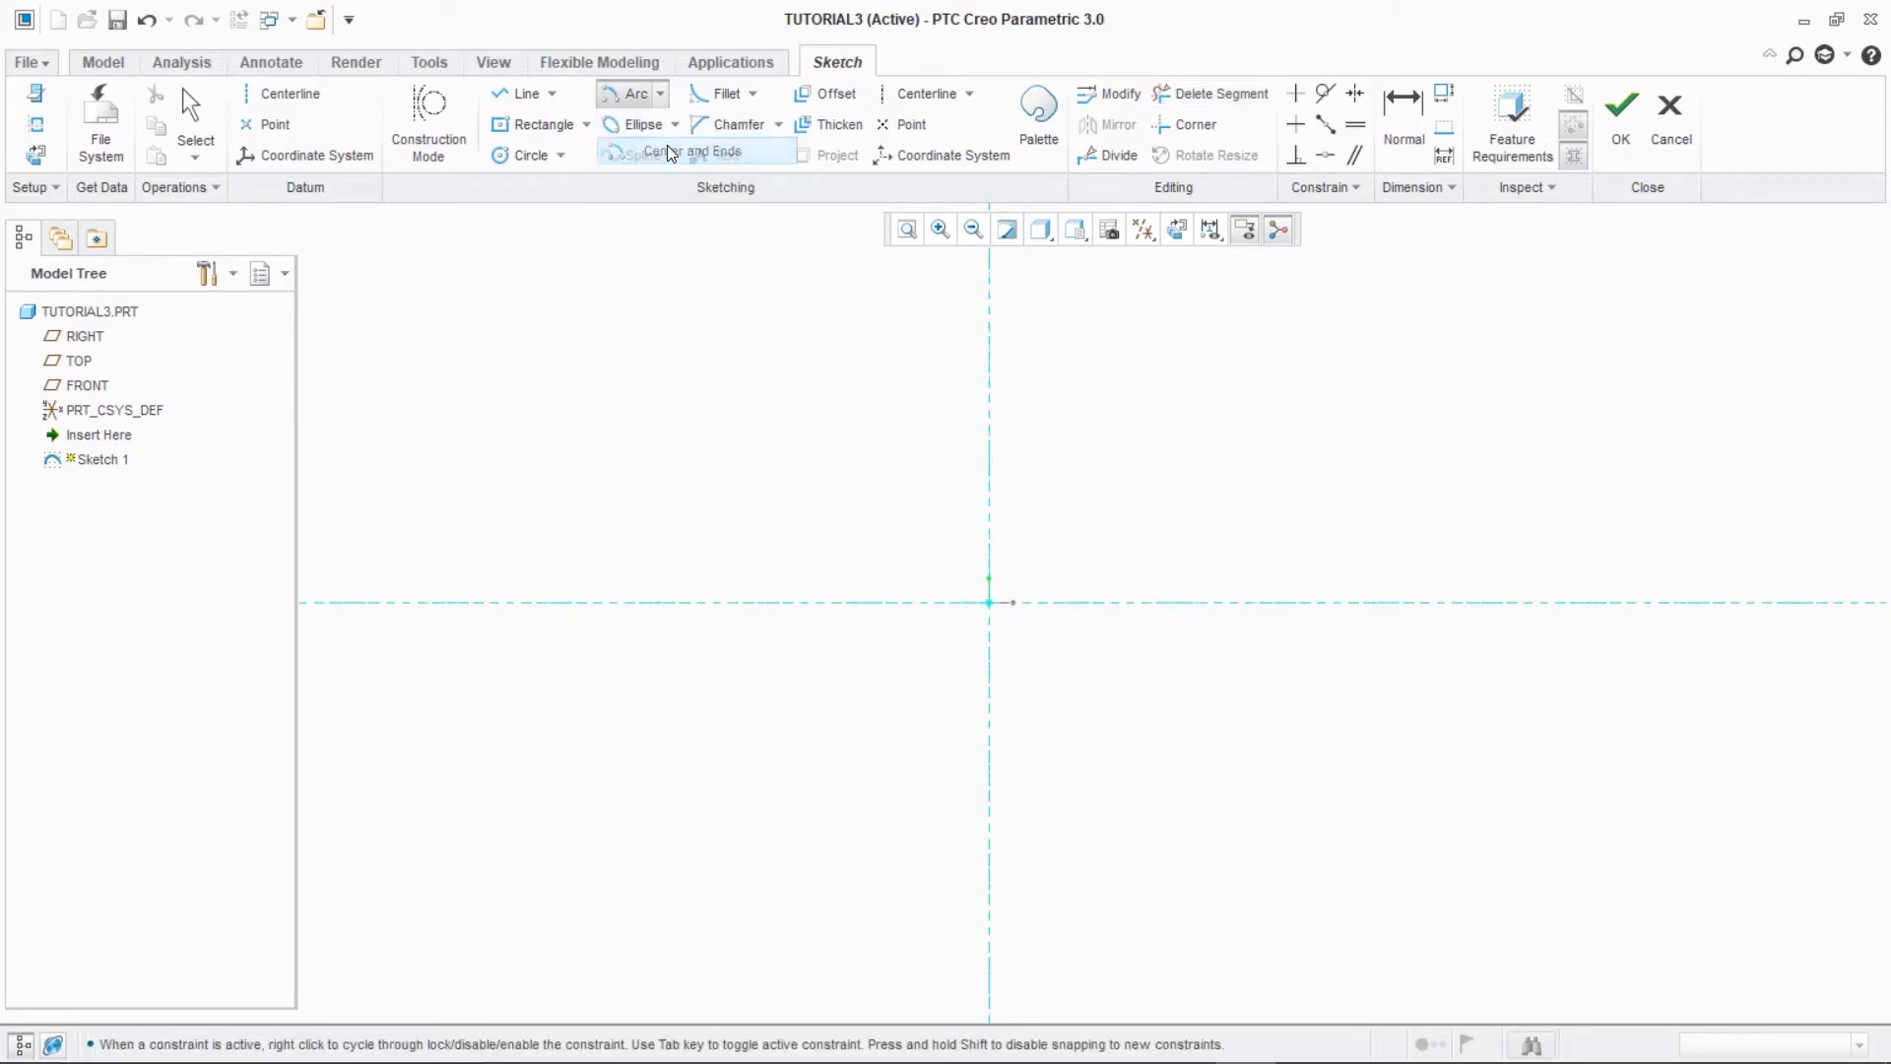
{"action": "left_click", "coordinate": [784, 602]}
{"action": "left_click", "coordinate": [1078, 607]}
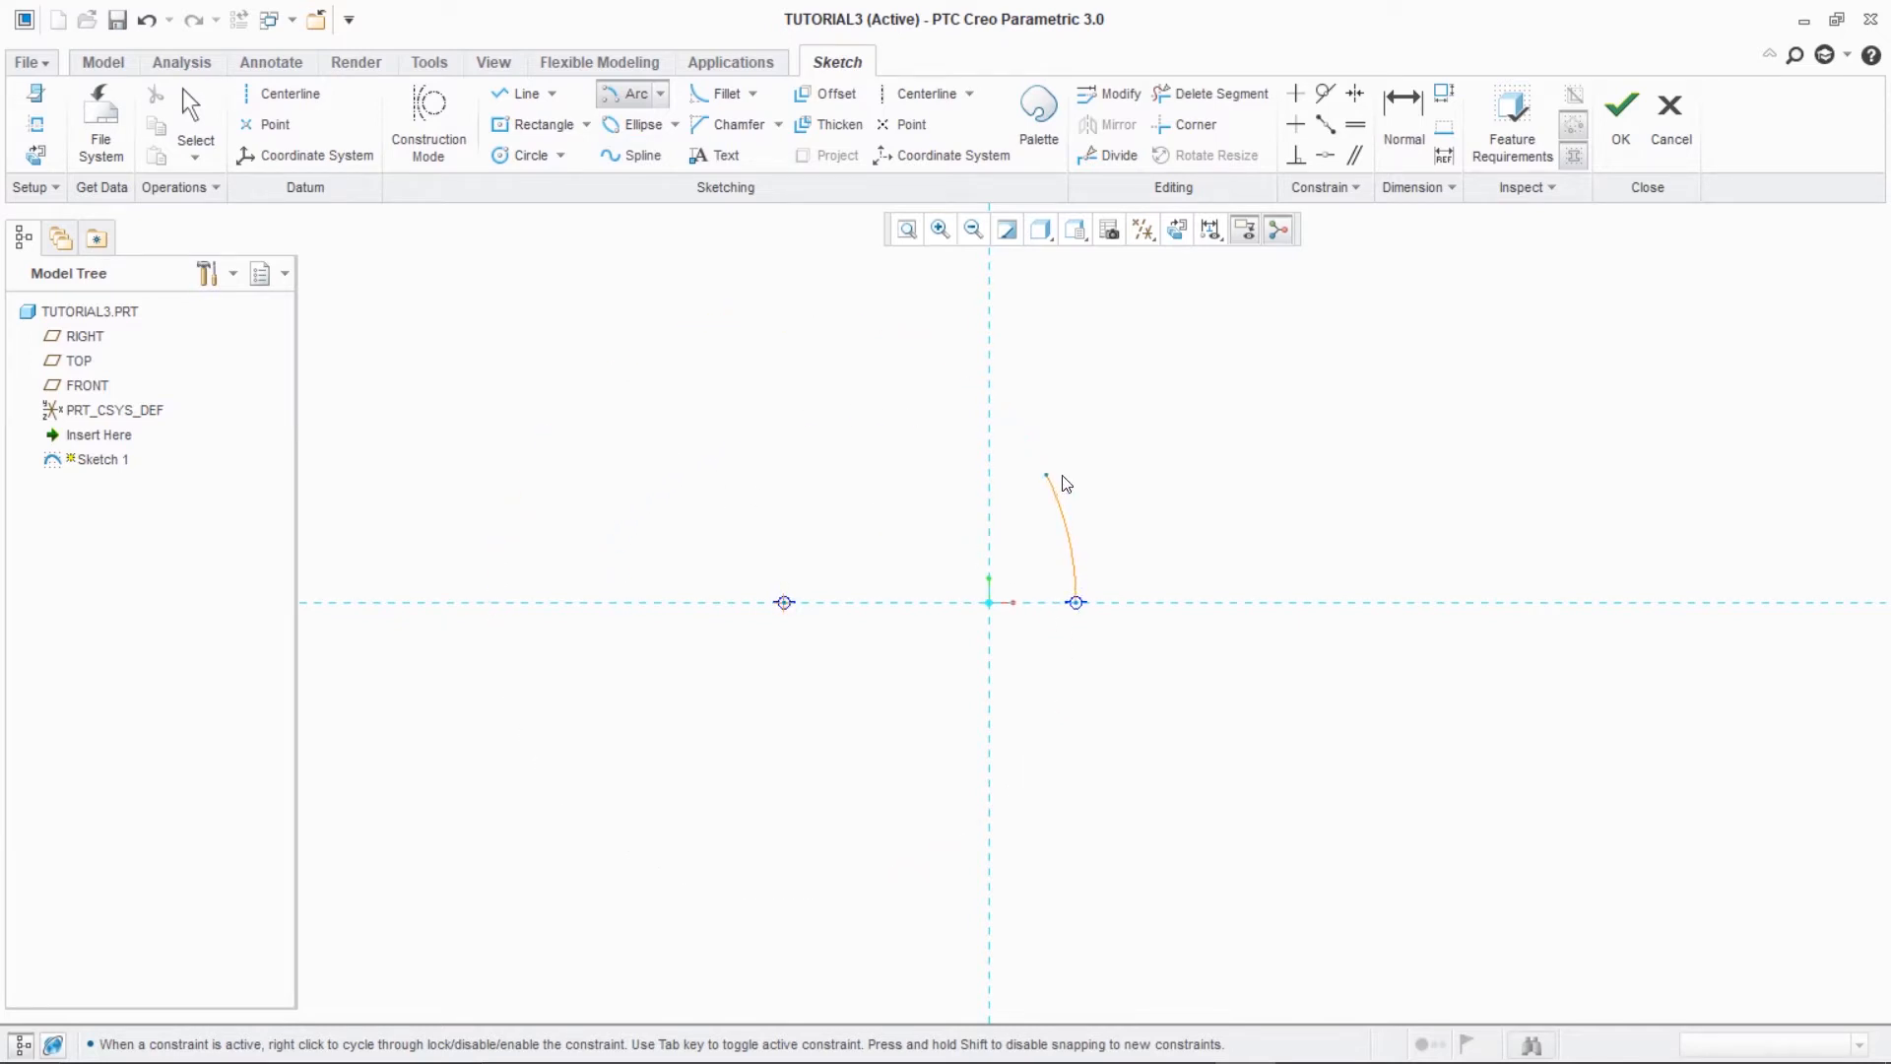
{"action": "left_click", "coordinate": [1175, 602]}
{"action": "left_click", "coordinate": [1393, 602]}
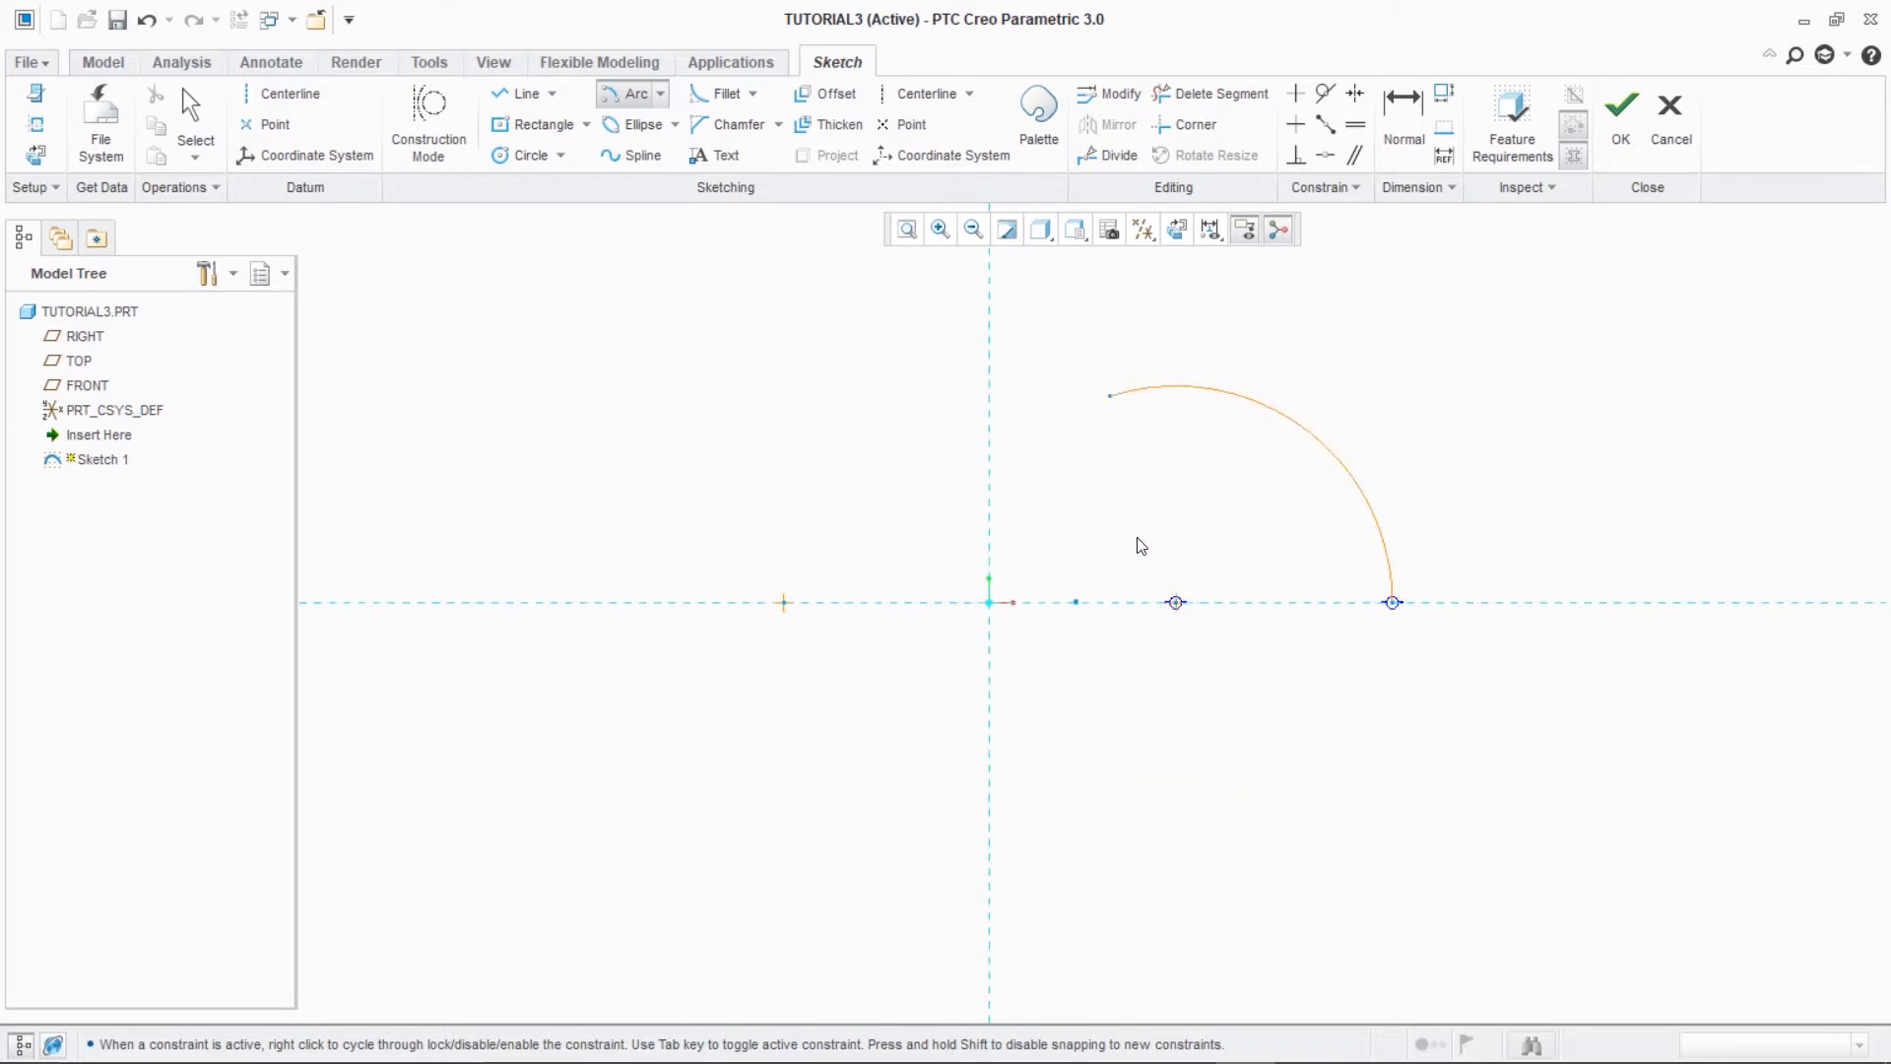
{"action": "left_click", "coordinate": [997, 603]}
{"action": "left_click", "coordinate": [1188, 677]}
{"action": "left_click", "coordinate": [1153, 655]}
{"action": "scroll", "coordinate": [1156, 646], "scroll_direction": "up", "scroll_amount": 1}
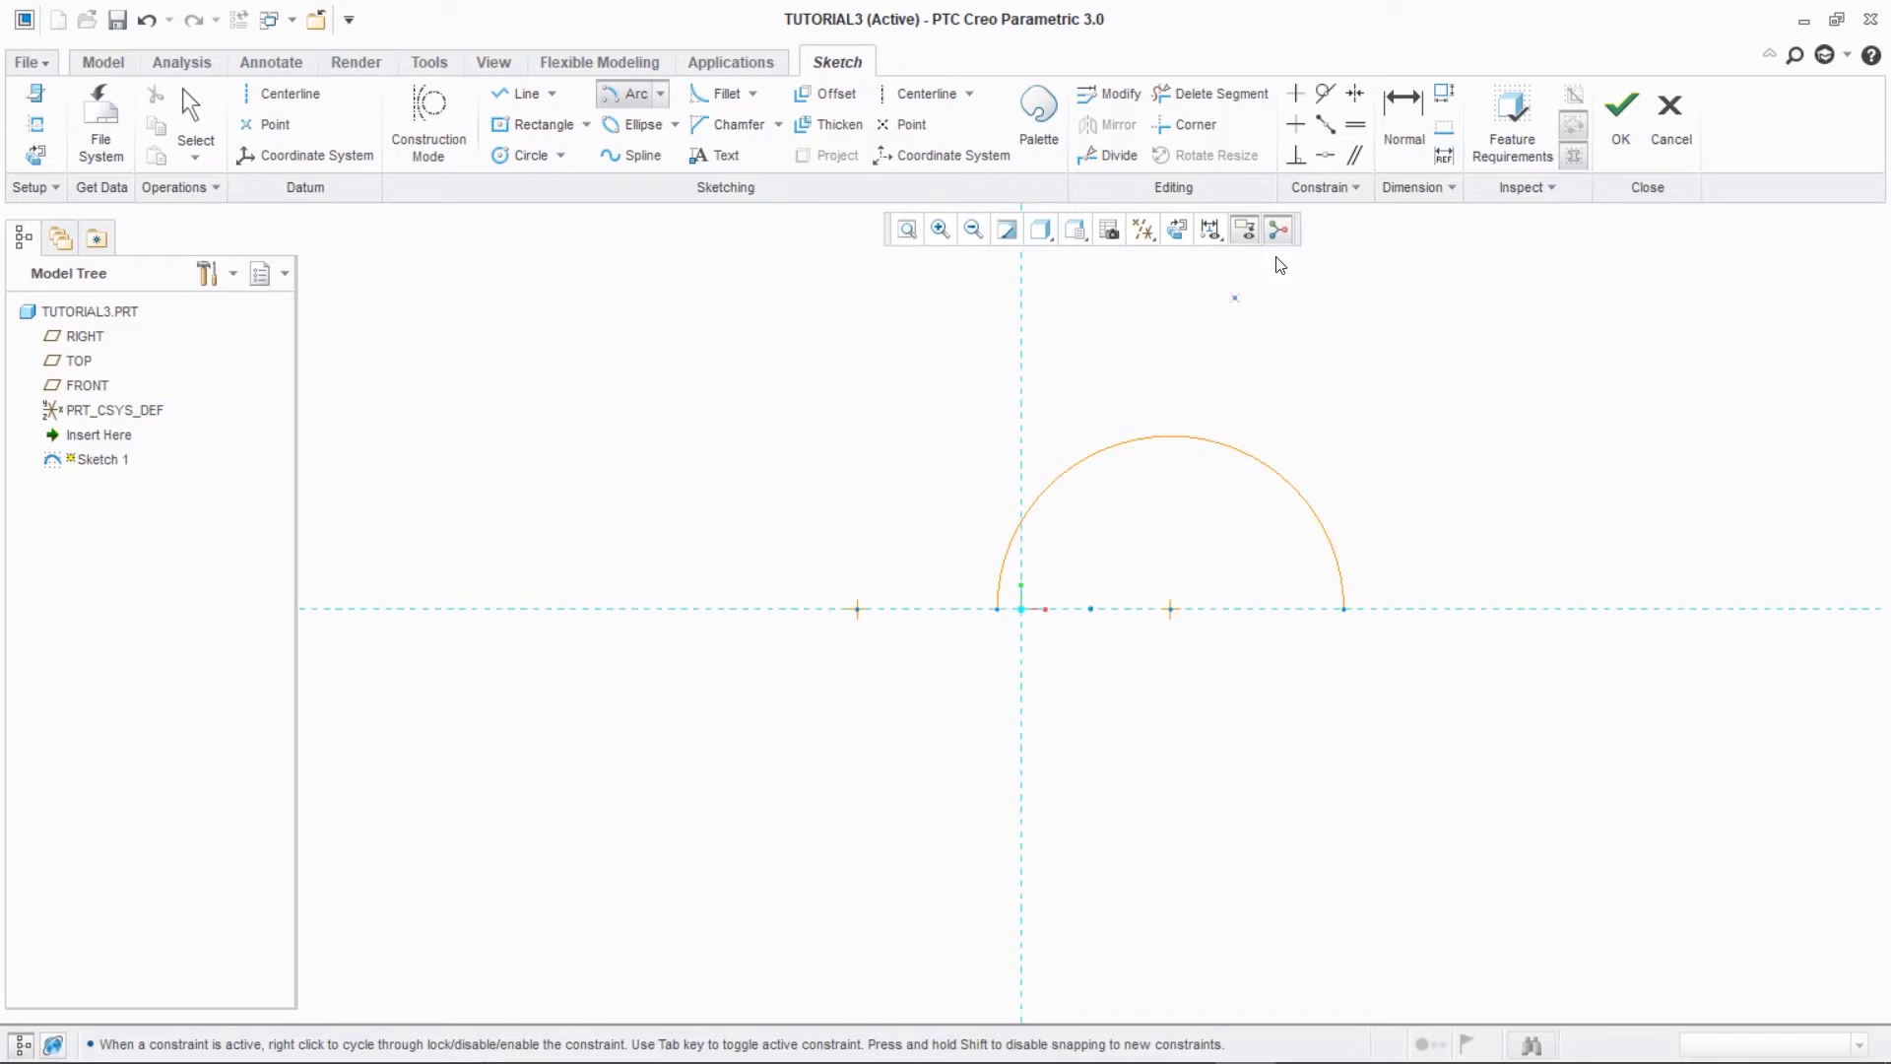
- Delete the semicircle and the remaining small arc from the sketch with Delete Segment
{"action": "left_click", "coordinate": [1222, 92]}
{"action": "mouse_move", "coordinate": [1101, 461]}
{"action": "left_mouse_down"}
{"action": "mouse_move", "coordinate": [1264, 493]}
{"action": "mouse_move", "coordinate": [1035, 557]}
{"action": "left_mouse_up"}
{"action": "left_click_drag", "start_coordinate": [962, 623], "coordinate": [964, 622]}
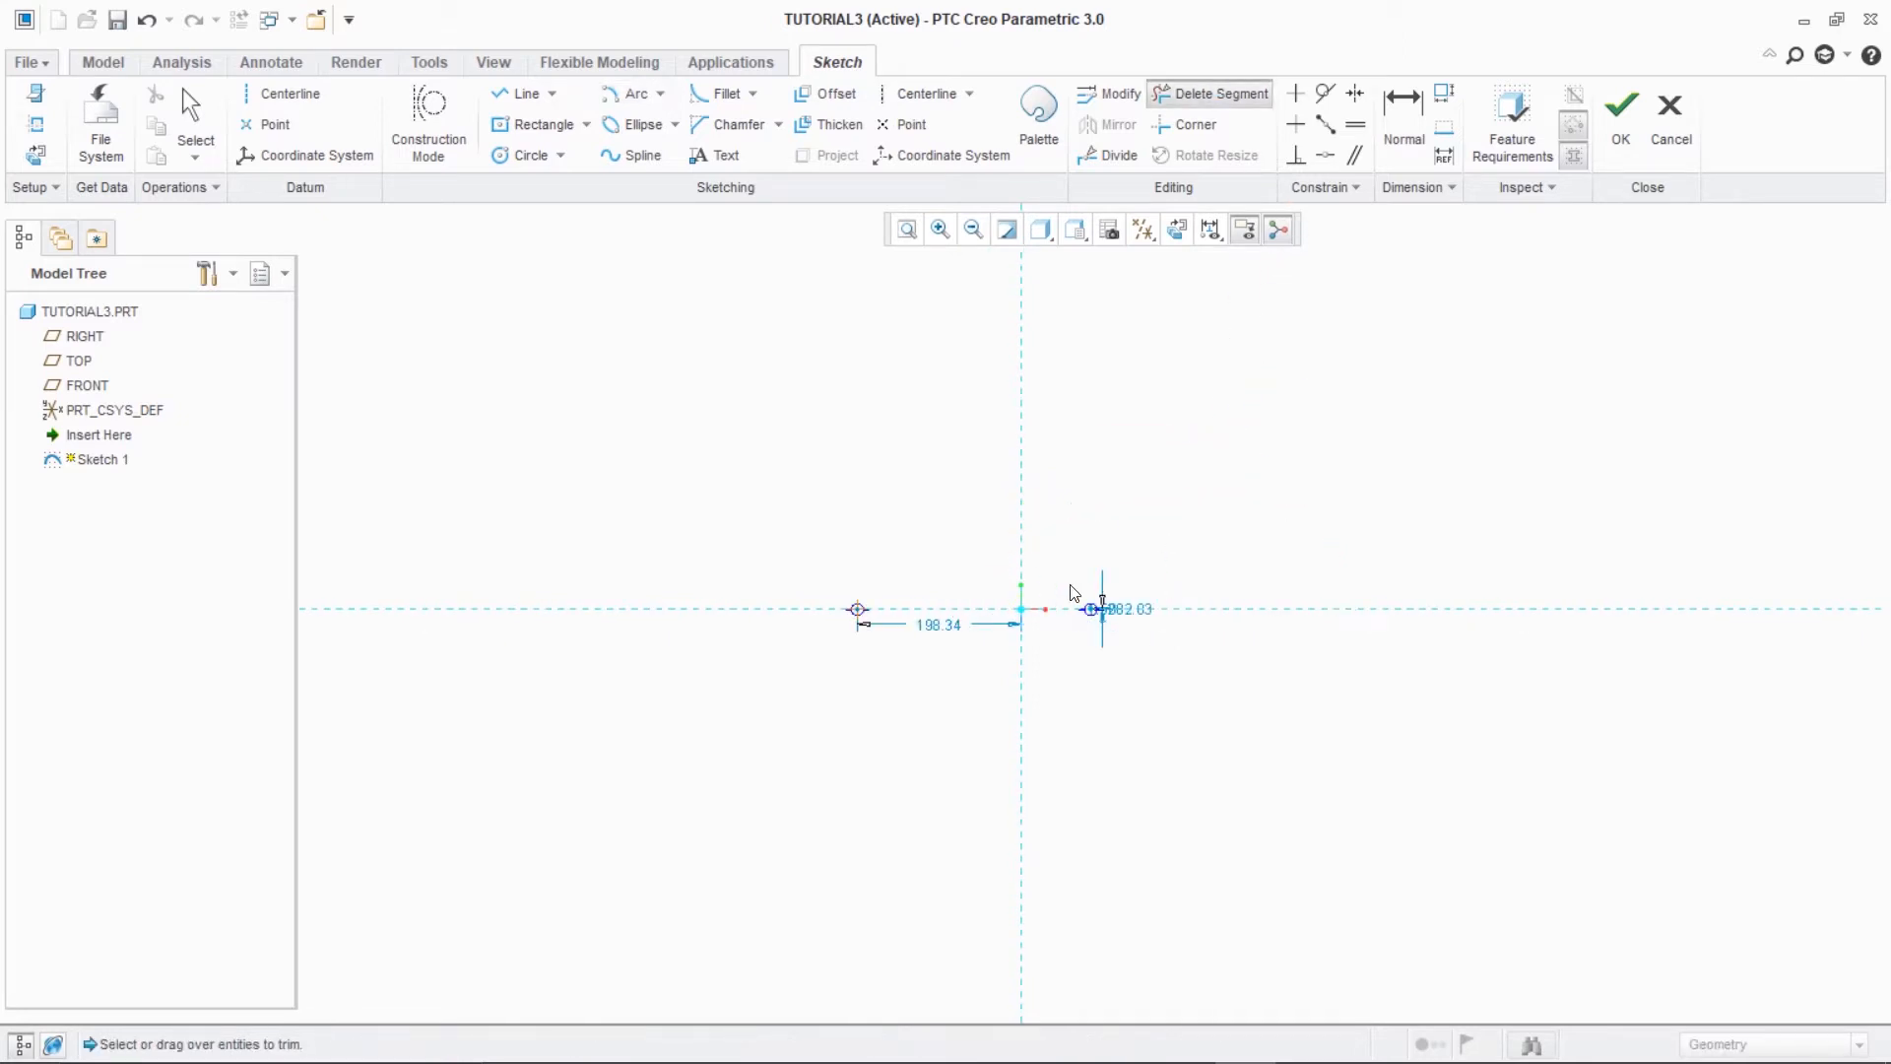
{"action": "left_click", "coordinate": [1107, 609]}
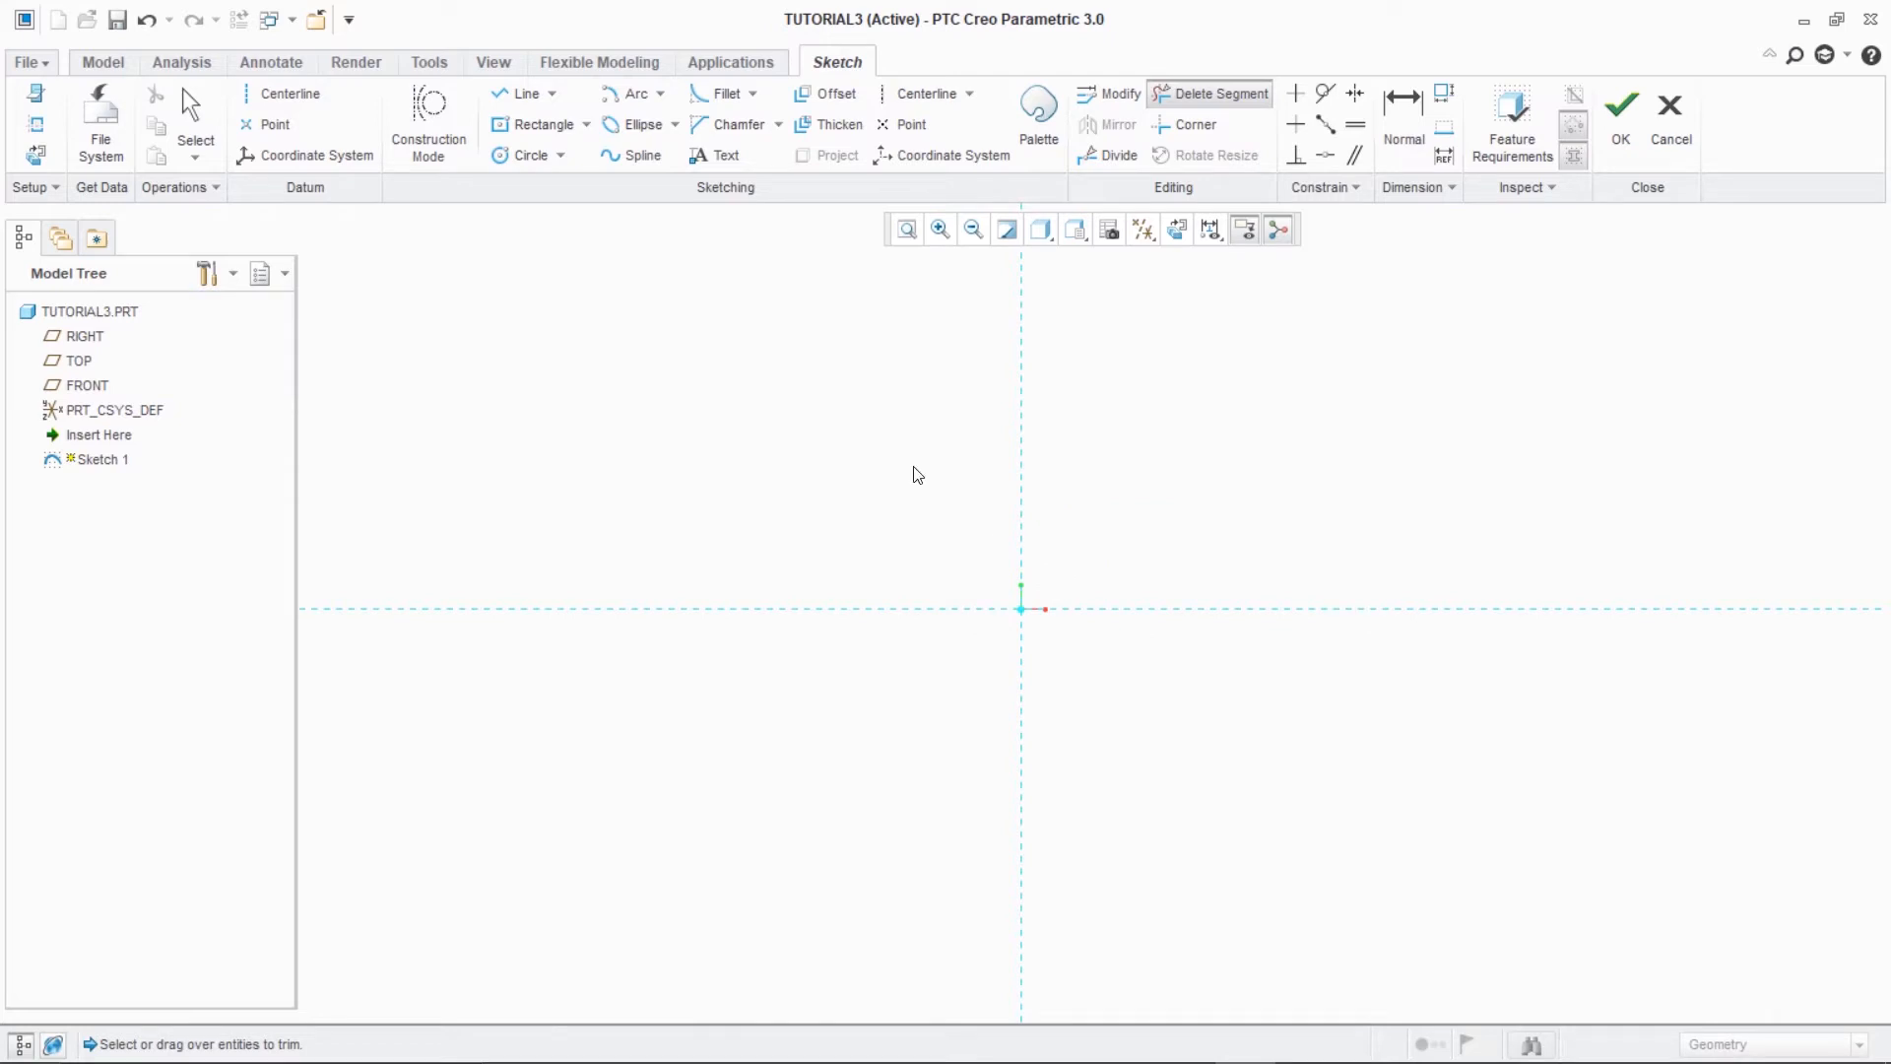
- Sketch a circle about 417 in diameter, centred on the horizontal reference about 257 left of the origin
{"action": "left_click", "coordinate": [660, 93]}
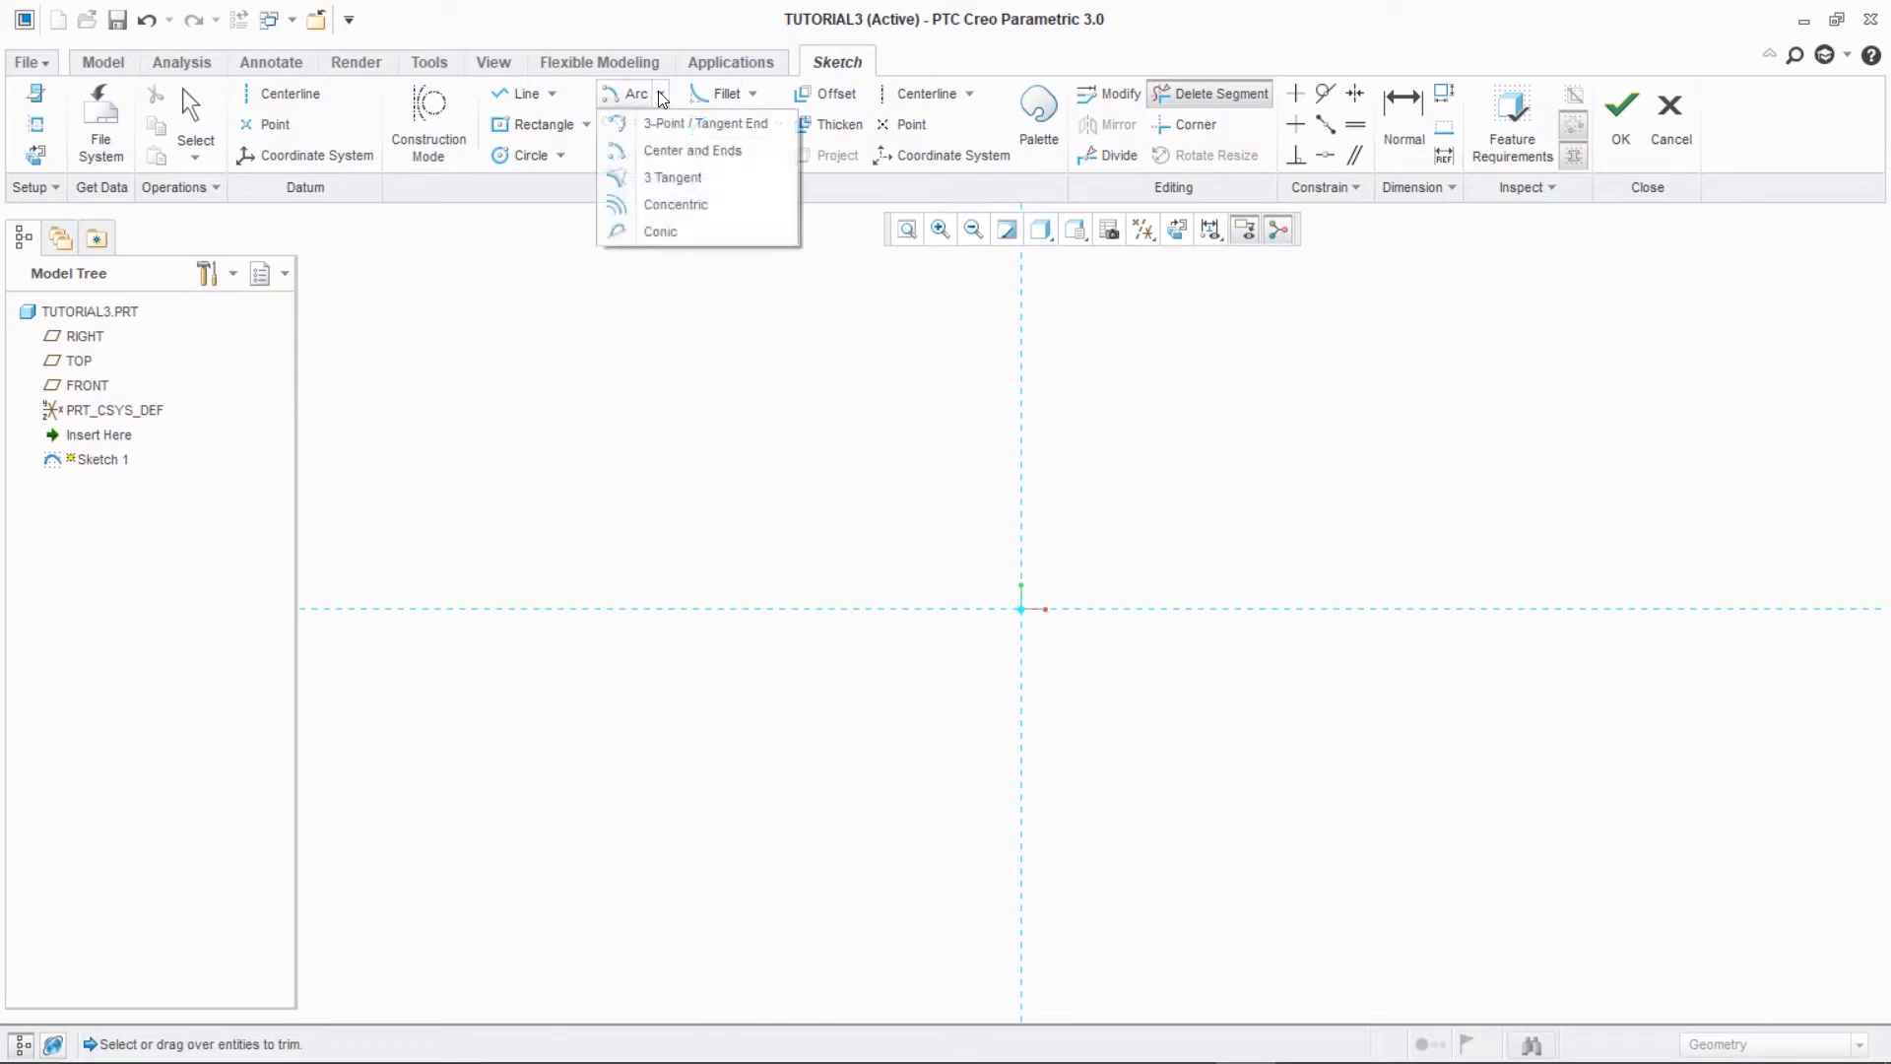
{"action": "left_click", "coordinate": [656, 179]}
{"action": "left_click", "coordinate": [523, 155]}
{"action": "left_click", "coordinate": [810, 609]}
{"action": "left_click", "coordinate": [962, 684]}
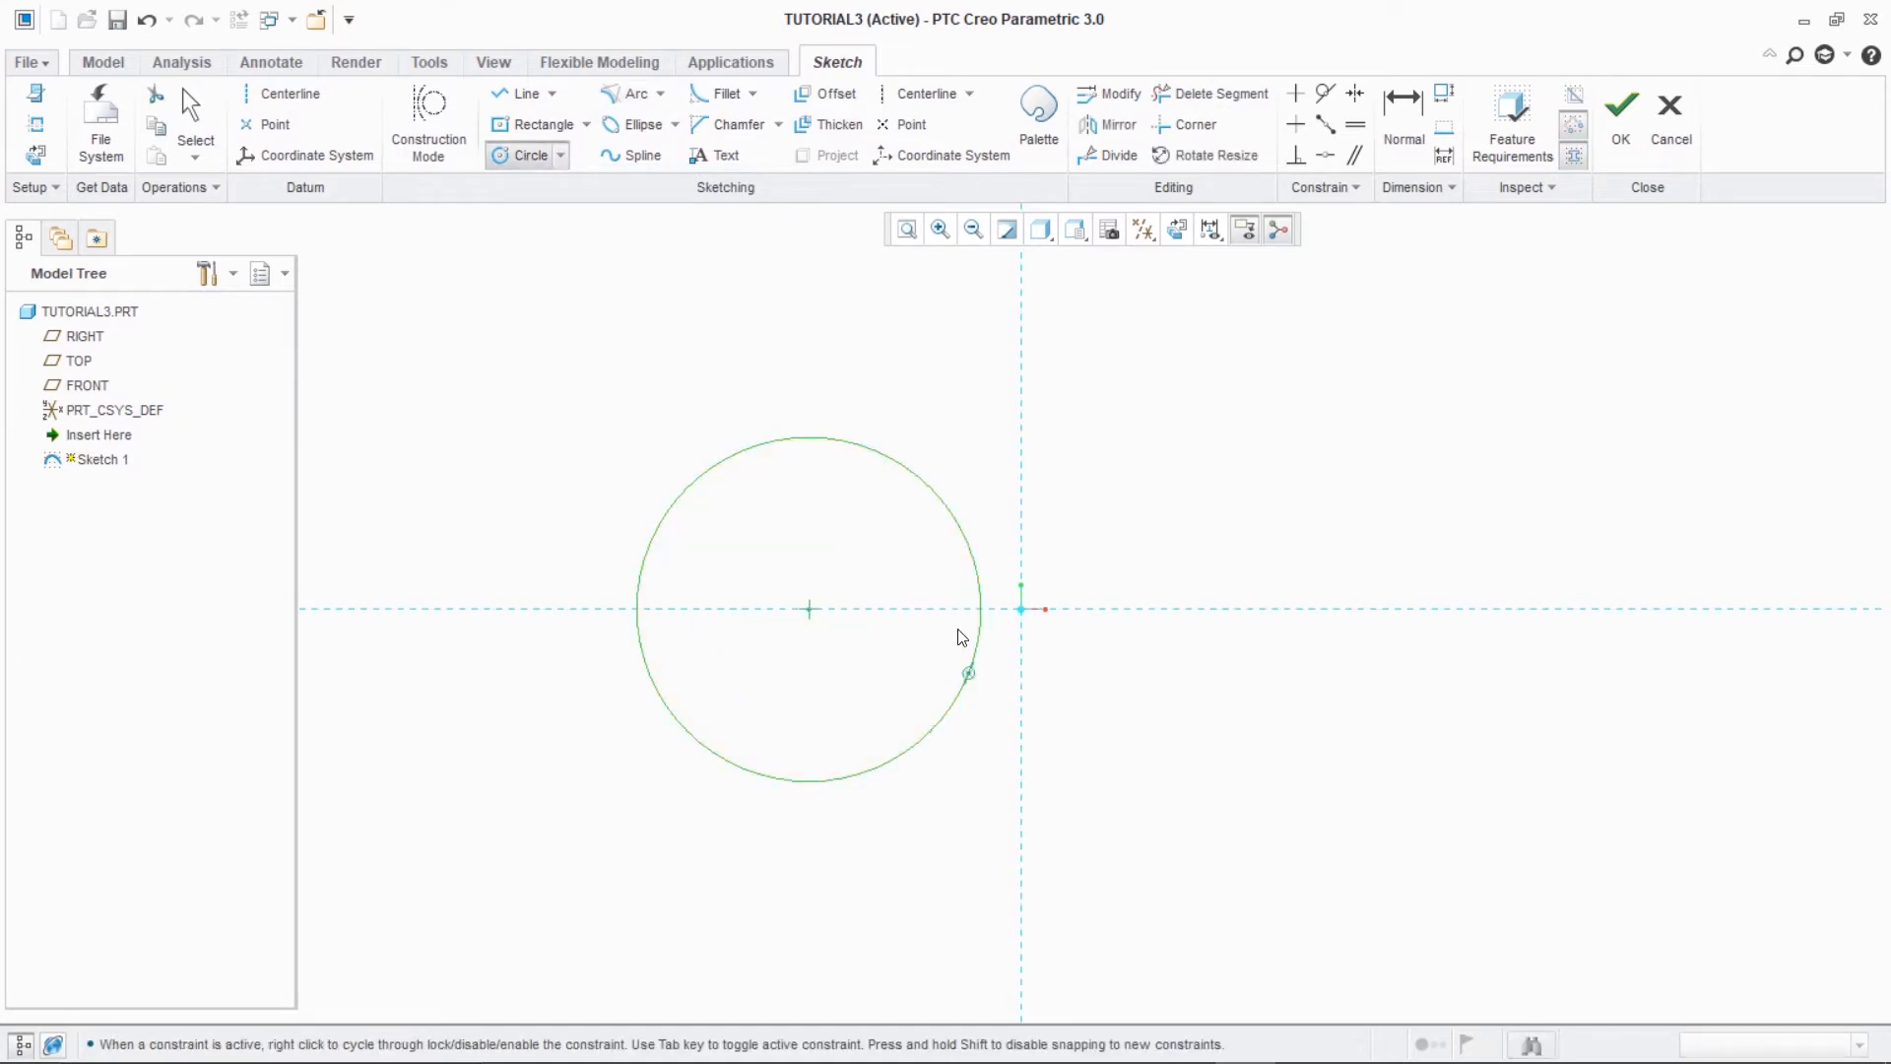
- Try to sketch a 3 Tangent arc starting from the single circle
{"action": "left_click", "coordinate": [630, 93]}
{"action": "left_click", "coordinate": [879, 452]}
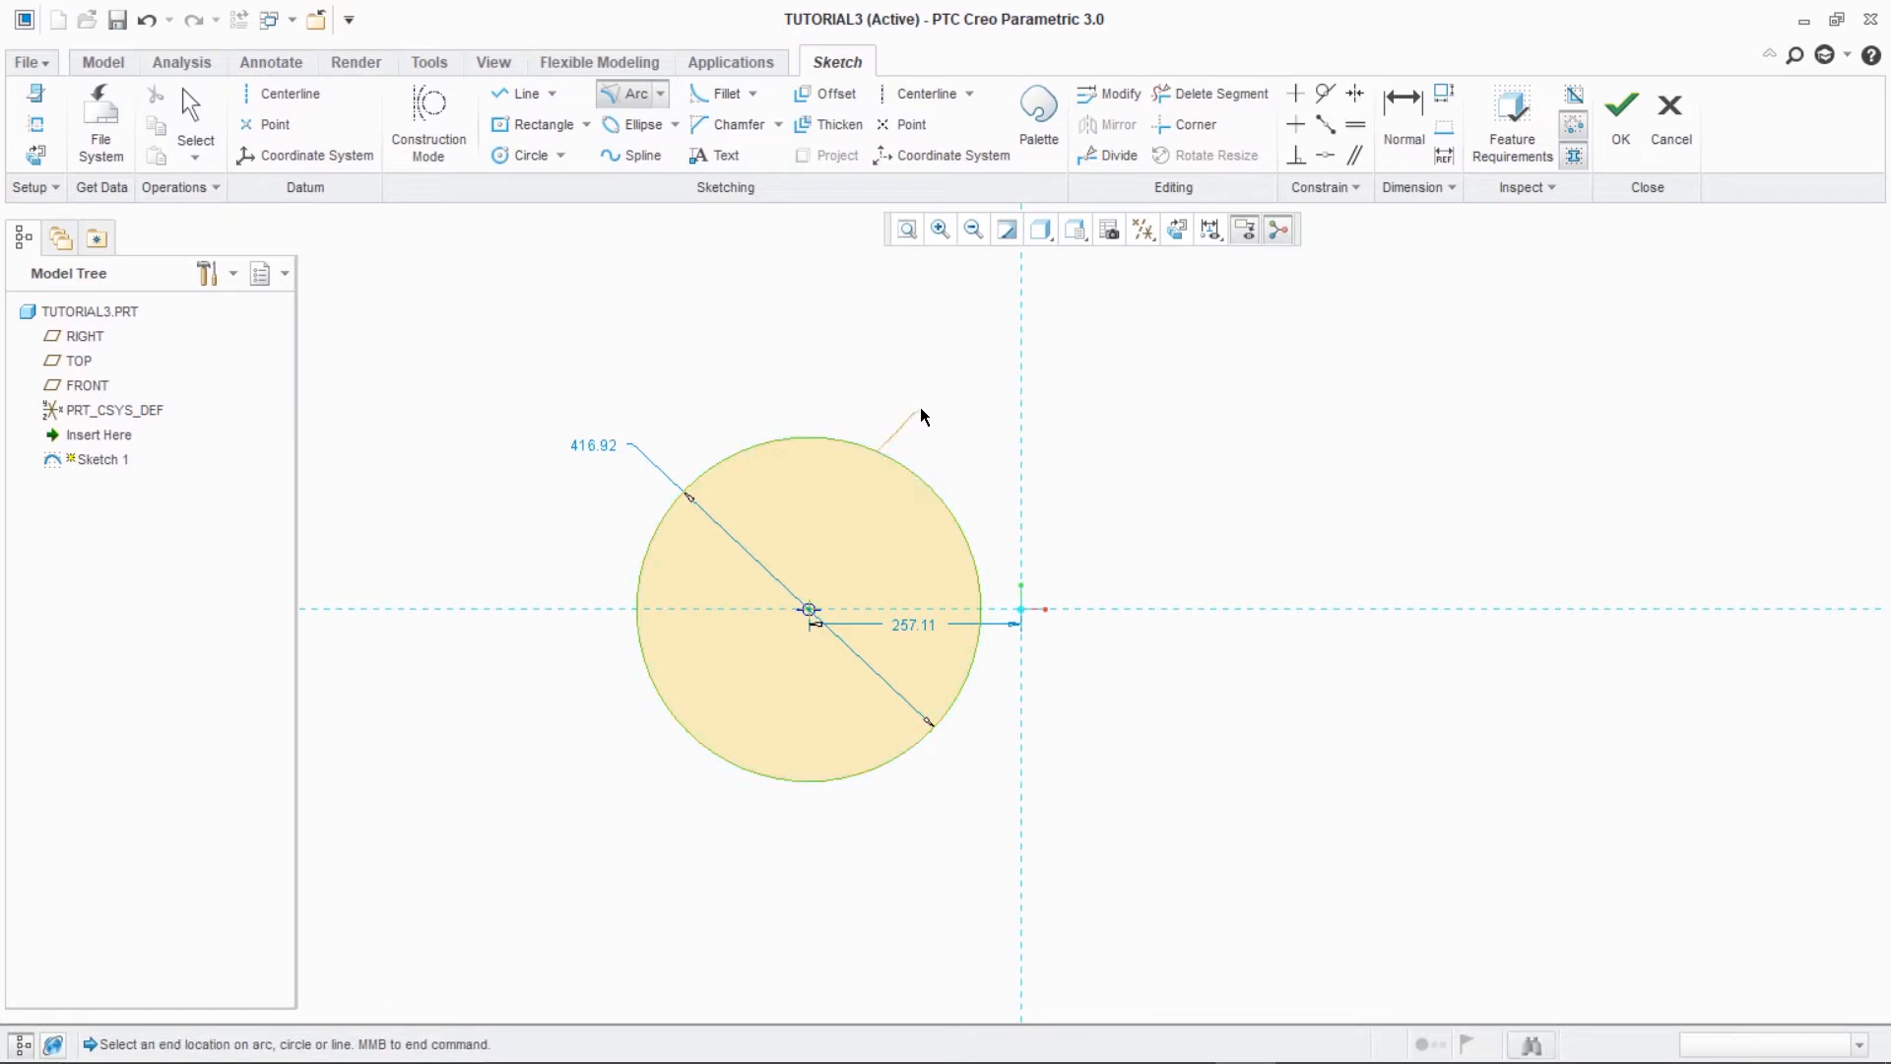
{"action": "middle_click", "coordinate": [953, 402]}
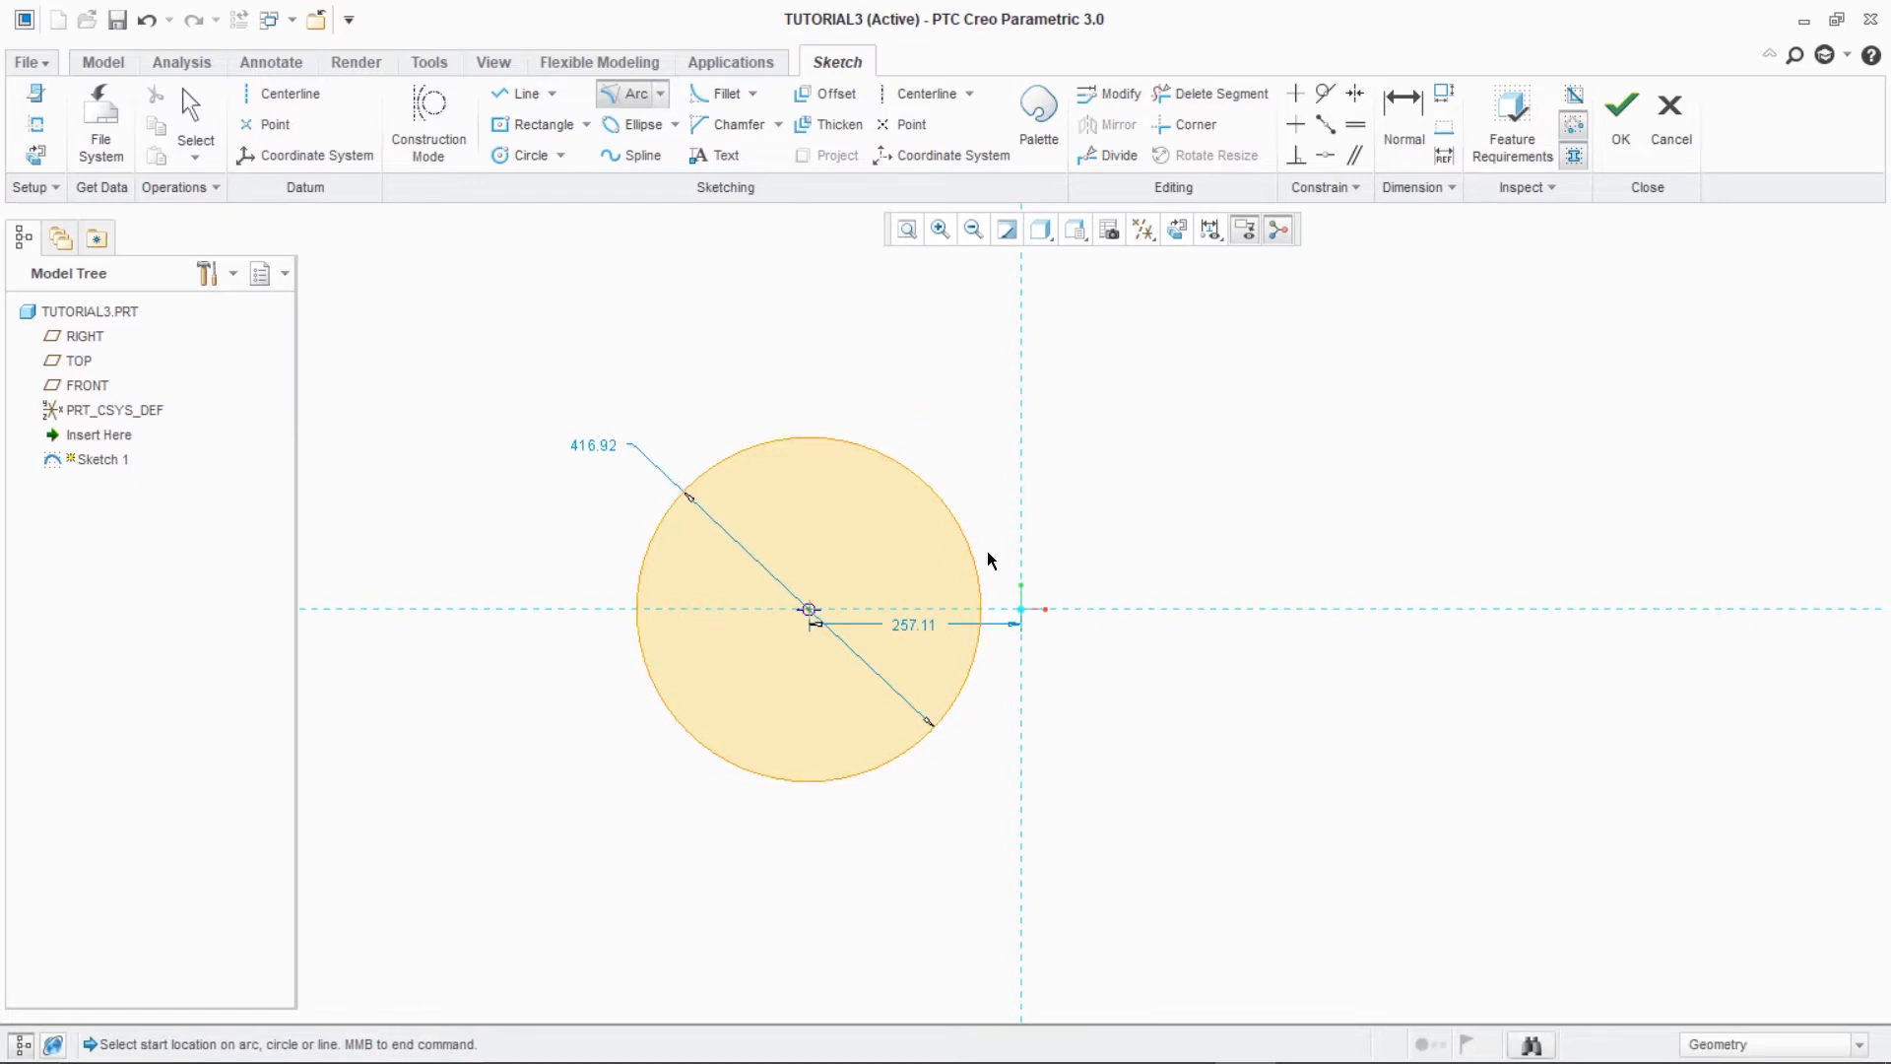
{"action": "left_click", "coordinate": [793, 438]}
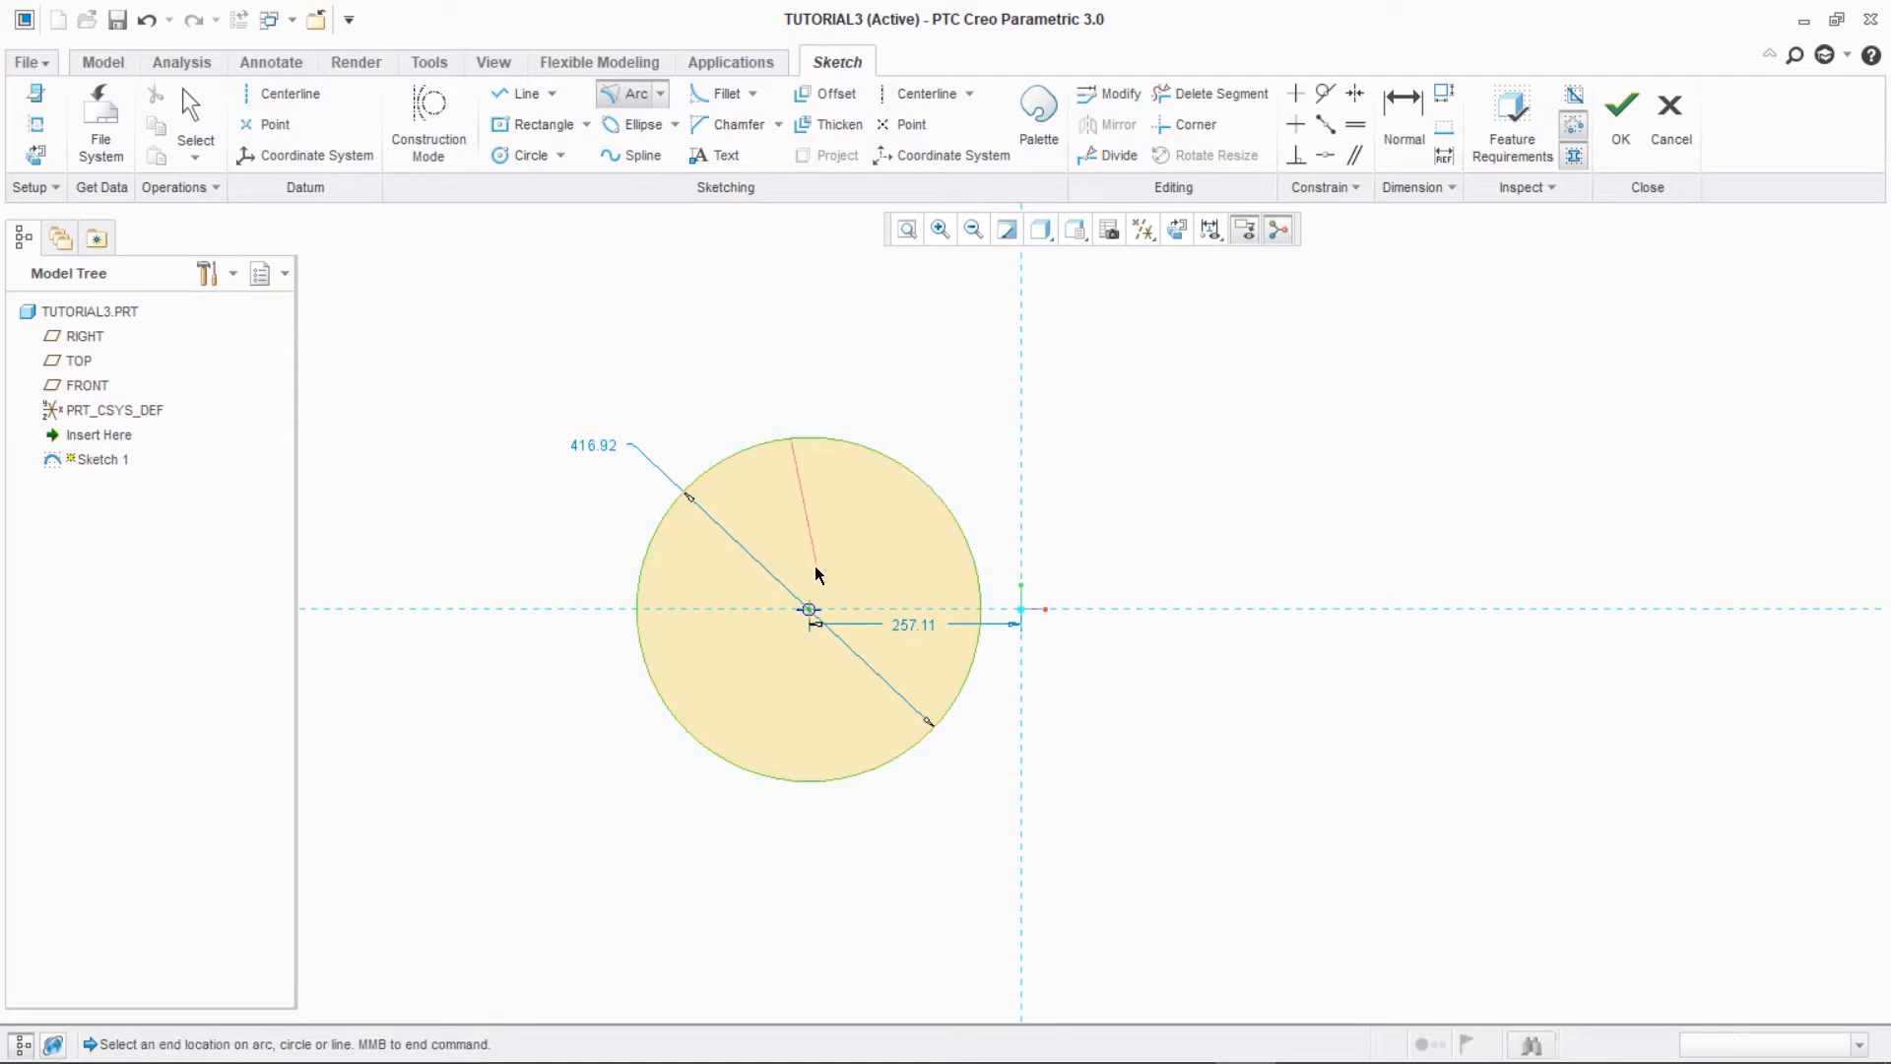
{"action": "middle_click", "coordinate": [575, 607]}
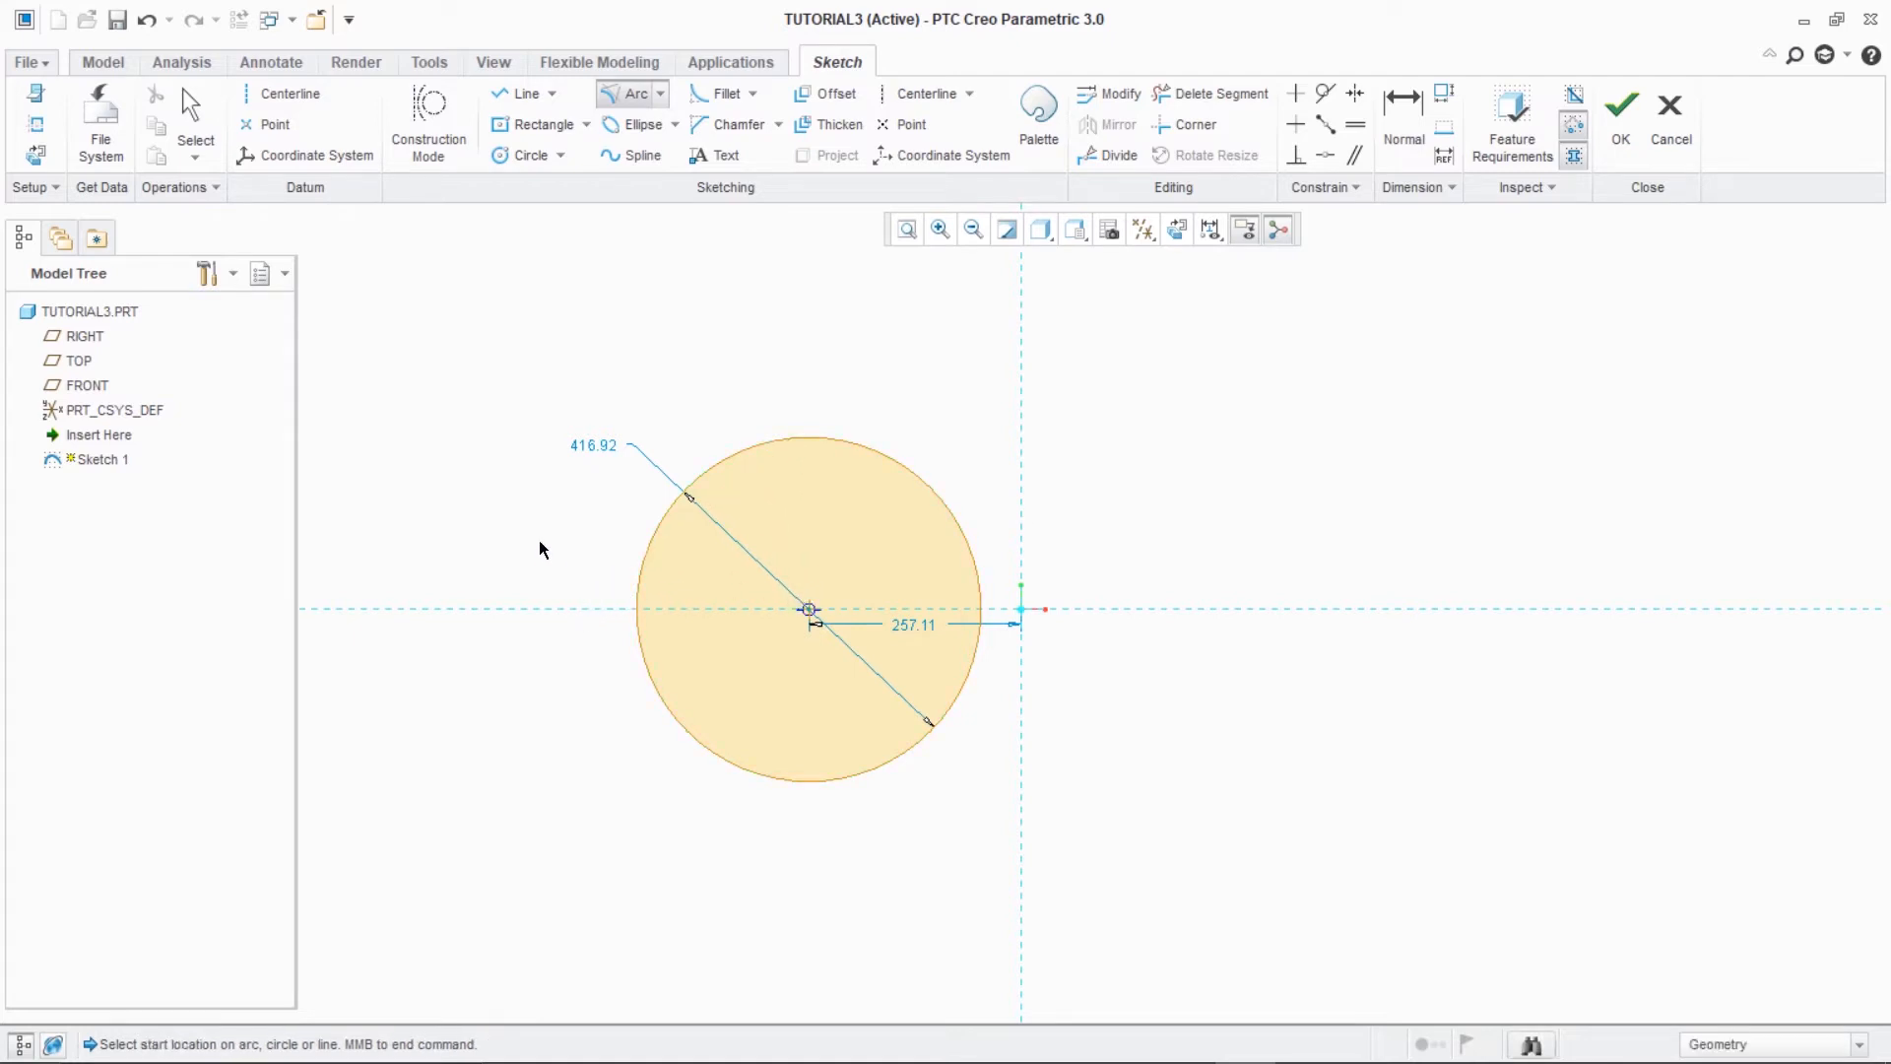
{"action": "left_click", "coordinate": [723, 463]}
{"action": "middle_click", "coordinate": [659, 700]}
- Sketch a second circle about 351 in diameter, overlapping the first, centred about 181 left of and 124 above the origin
{"action": "left_click", "coordinate": [529, 155]}
{"action": "left_click", "coordinate": [872, 507]}
{"action": "left_click", "coordinate": [1014, 498]}
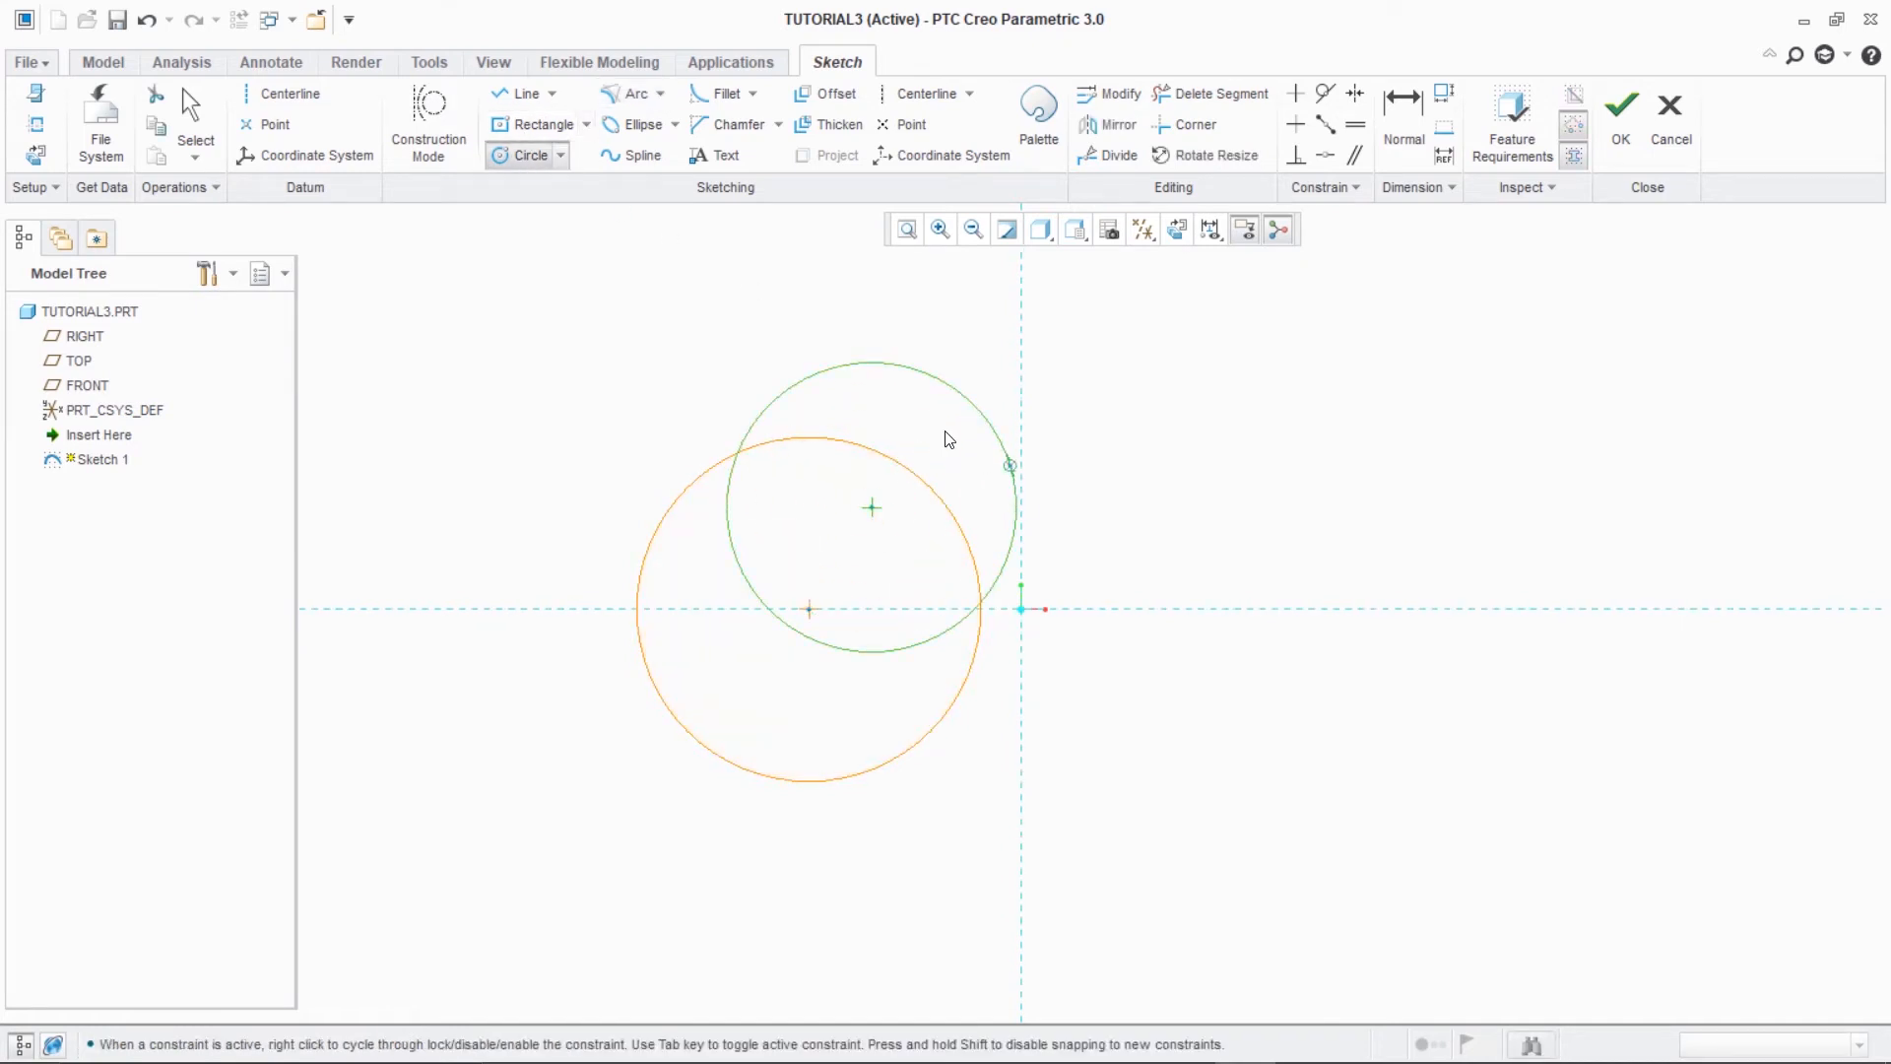
- Try to sketch a 3 Tangent arc between the two overlapping circles
{"action": "left_click", "coordinate": [631, 93]}
{"action": "left_click", "coordinate": [835, 363]}
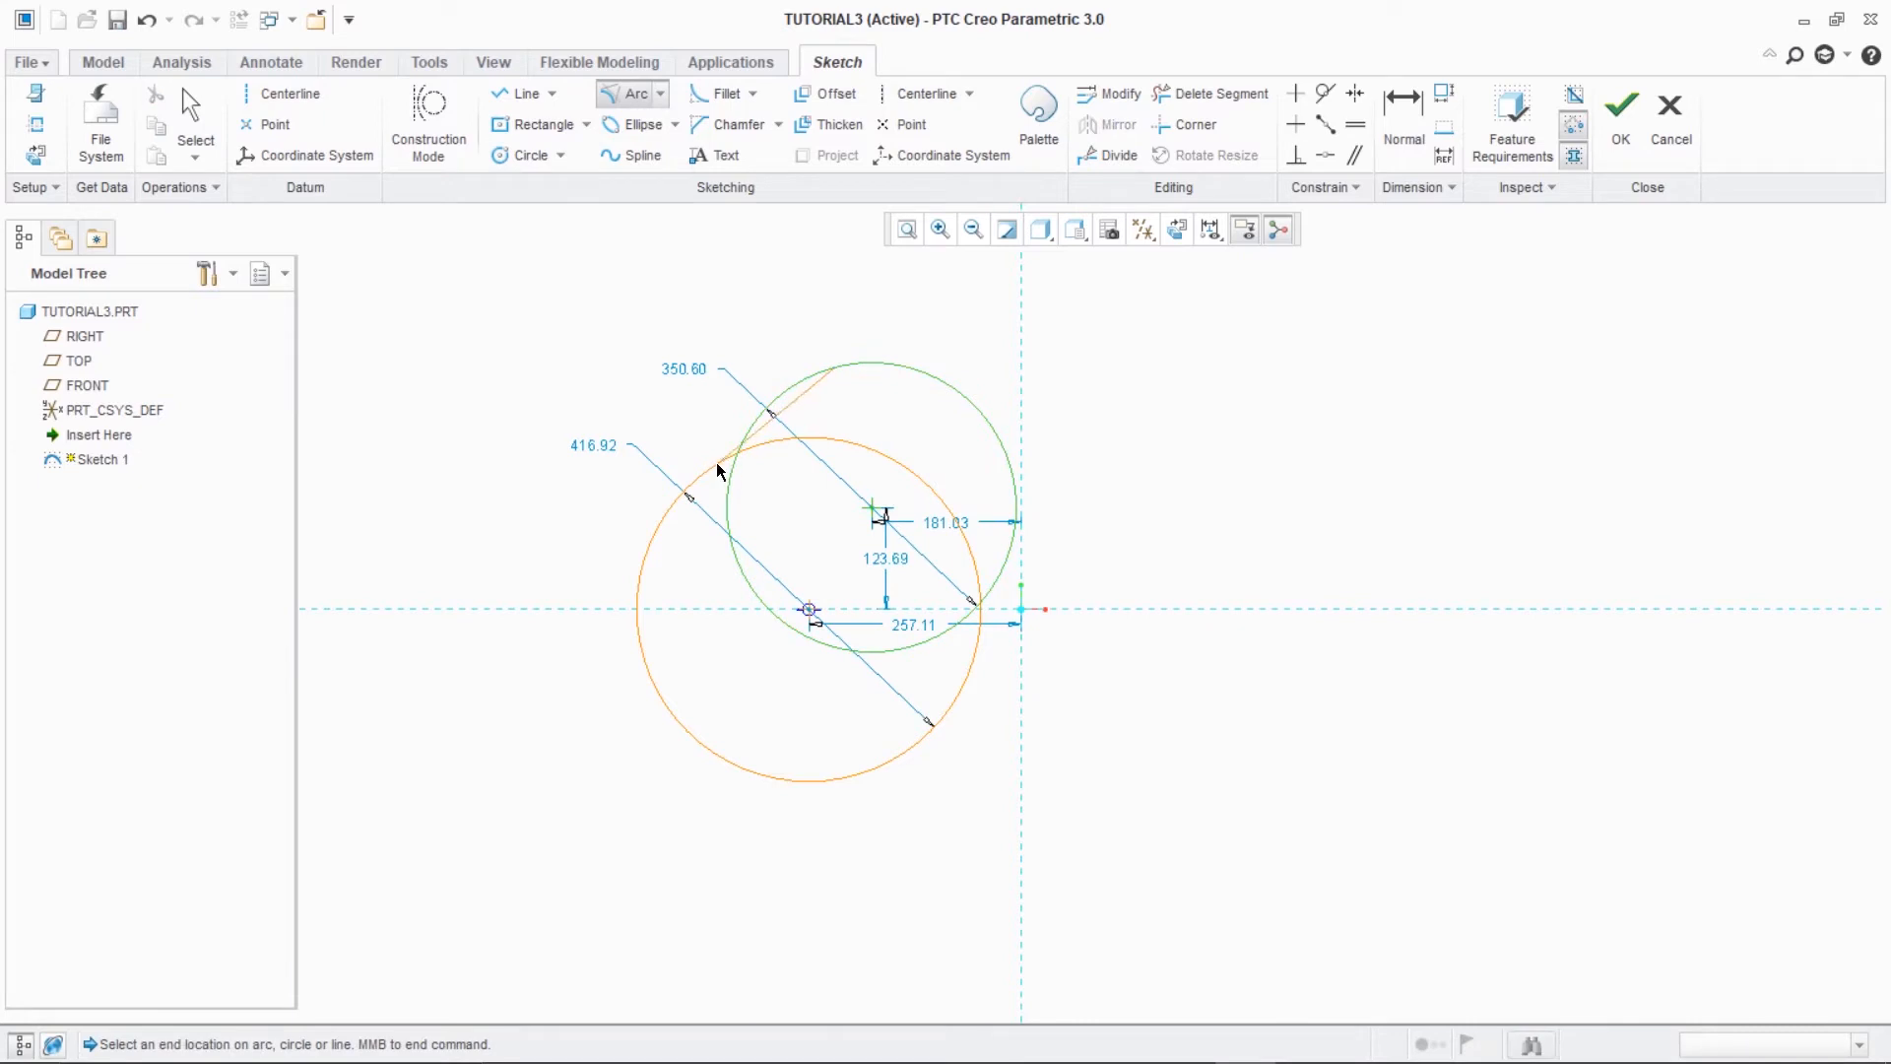
{"action": "left_click", "coordinate": [660, 541]}
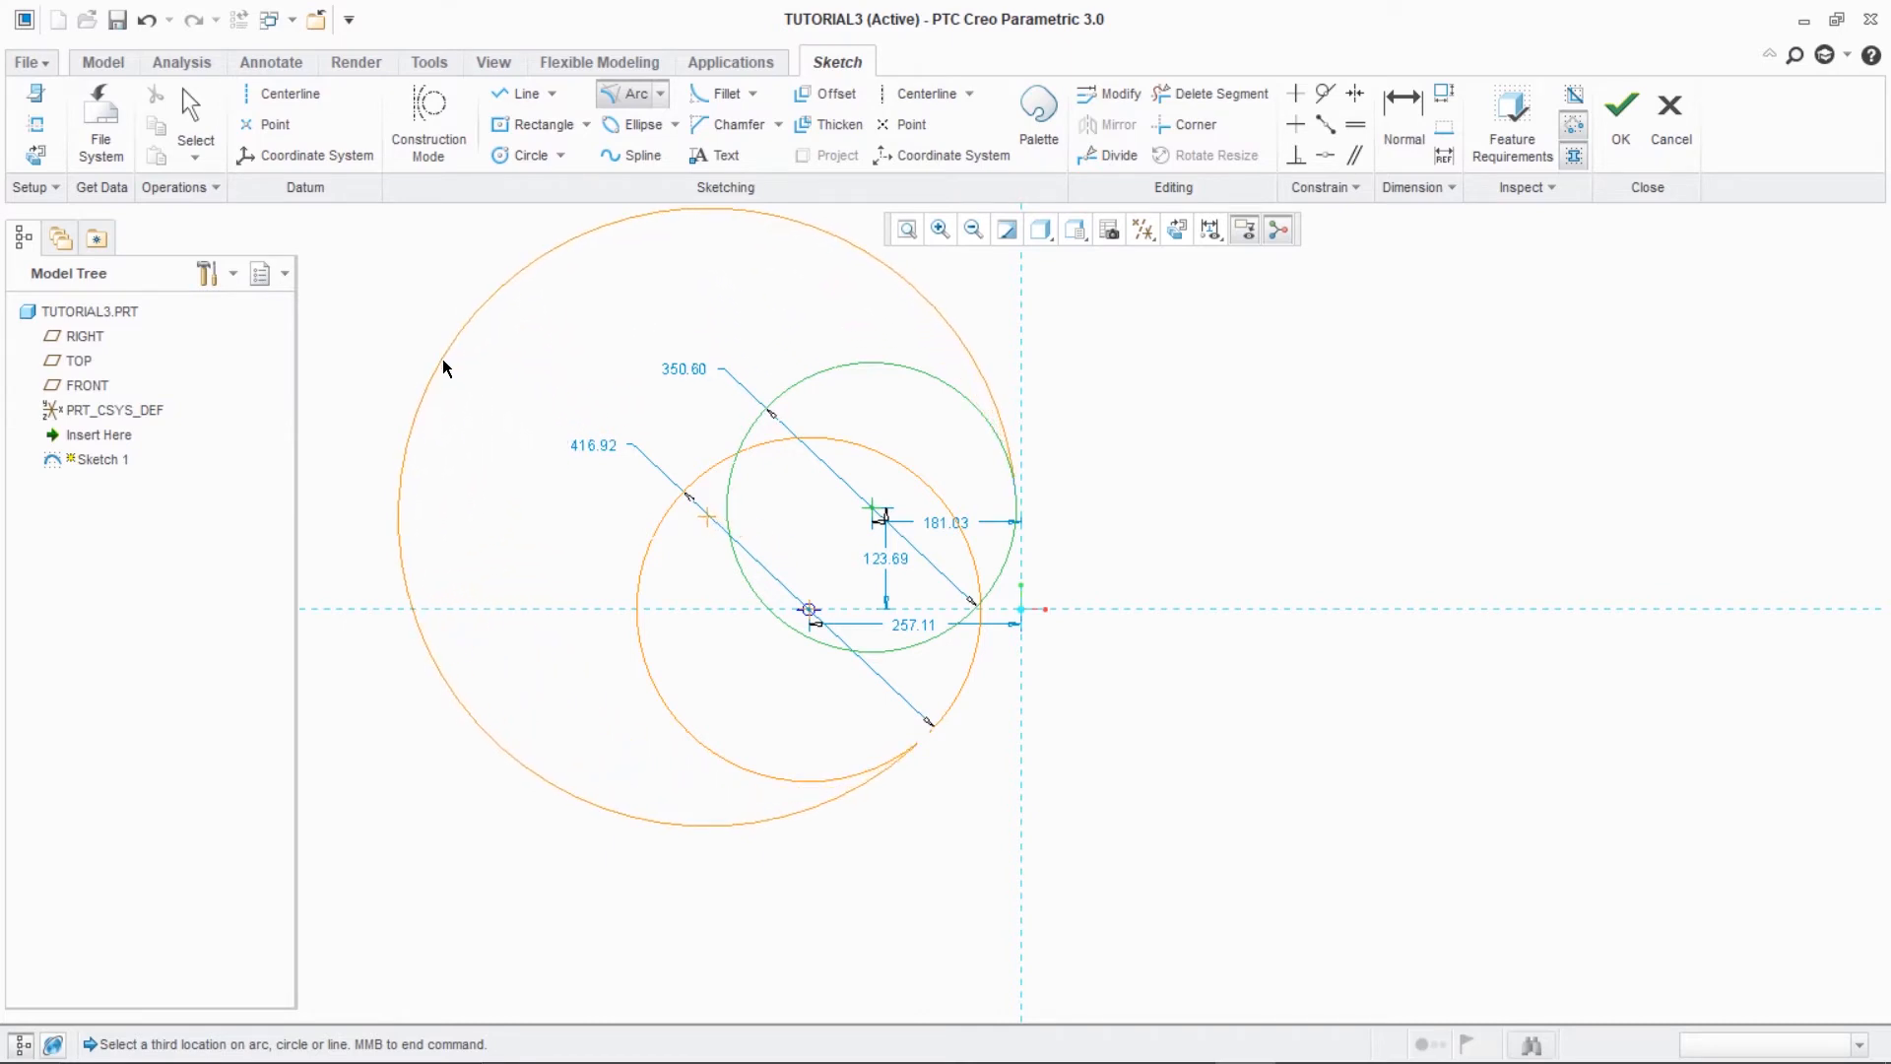
{"action": "scroll", "coordinate": [410, 417], "scroll_direction": "up", "scroll_amount": 1}
{"action": "middle_click", "coordinate": [430, 415]}
{"action": "left_click", "coordinate": [796, 372]}
{"action": "middle_click", "coordinate": [497, 510]}
- Sketch two separate, slightly sloped lines to the right of the origin, one above and one below the horizontal reference
{"action": "left_click", "coordinate": [519, 95]}
{"action": "left_click", "coordinate": [1275, 508]}
{"action": "left_click", "coordinate": [1477, 522]}
{"action": "middle_click", "coordinate": [1334, 676]}
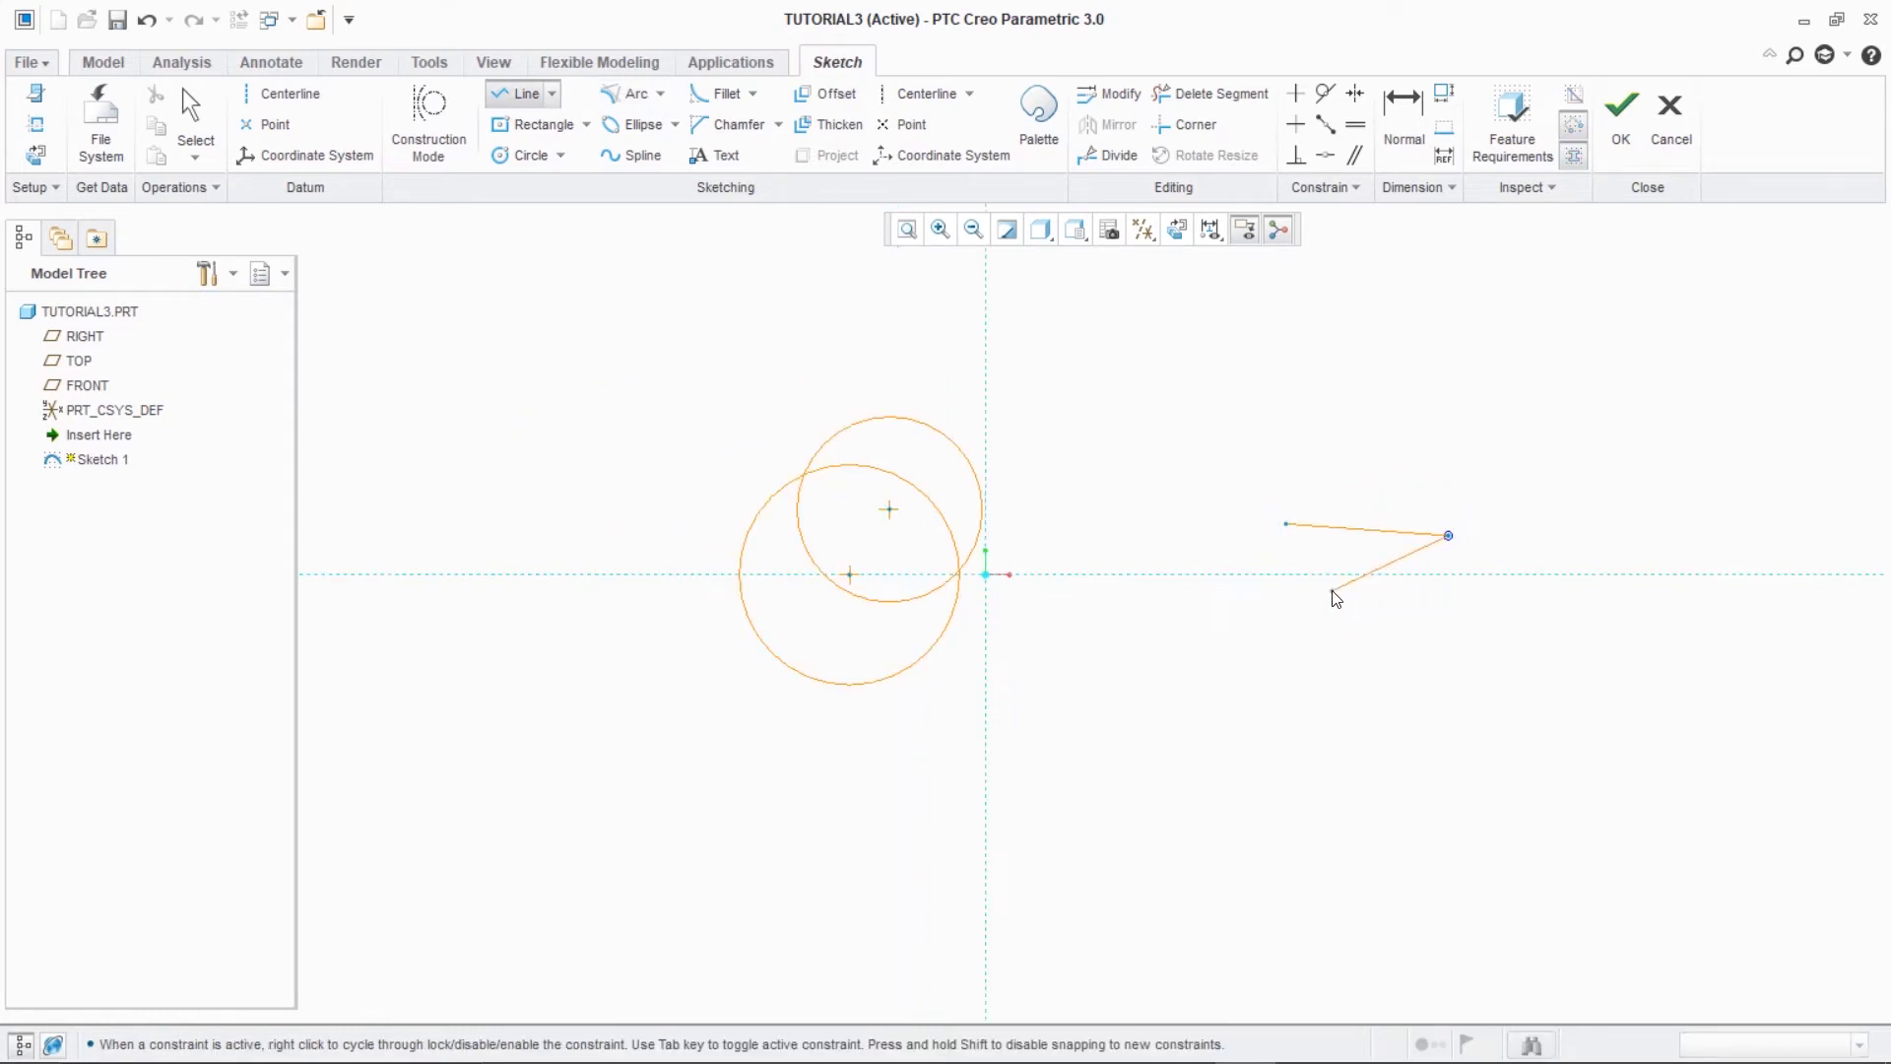
{"action": "left_click", "coordinate": [1285, 634]}
{"action": "left_click", "coordinate": [1489, 590]}
{"action": "middle_click", "coordinate": [1483, 581]}
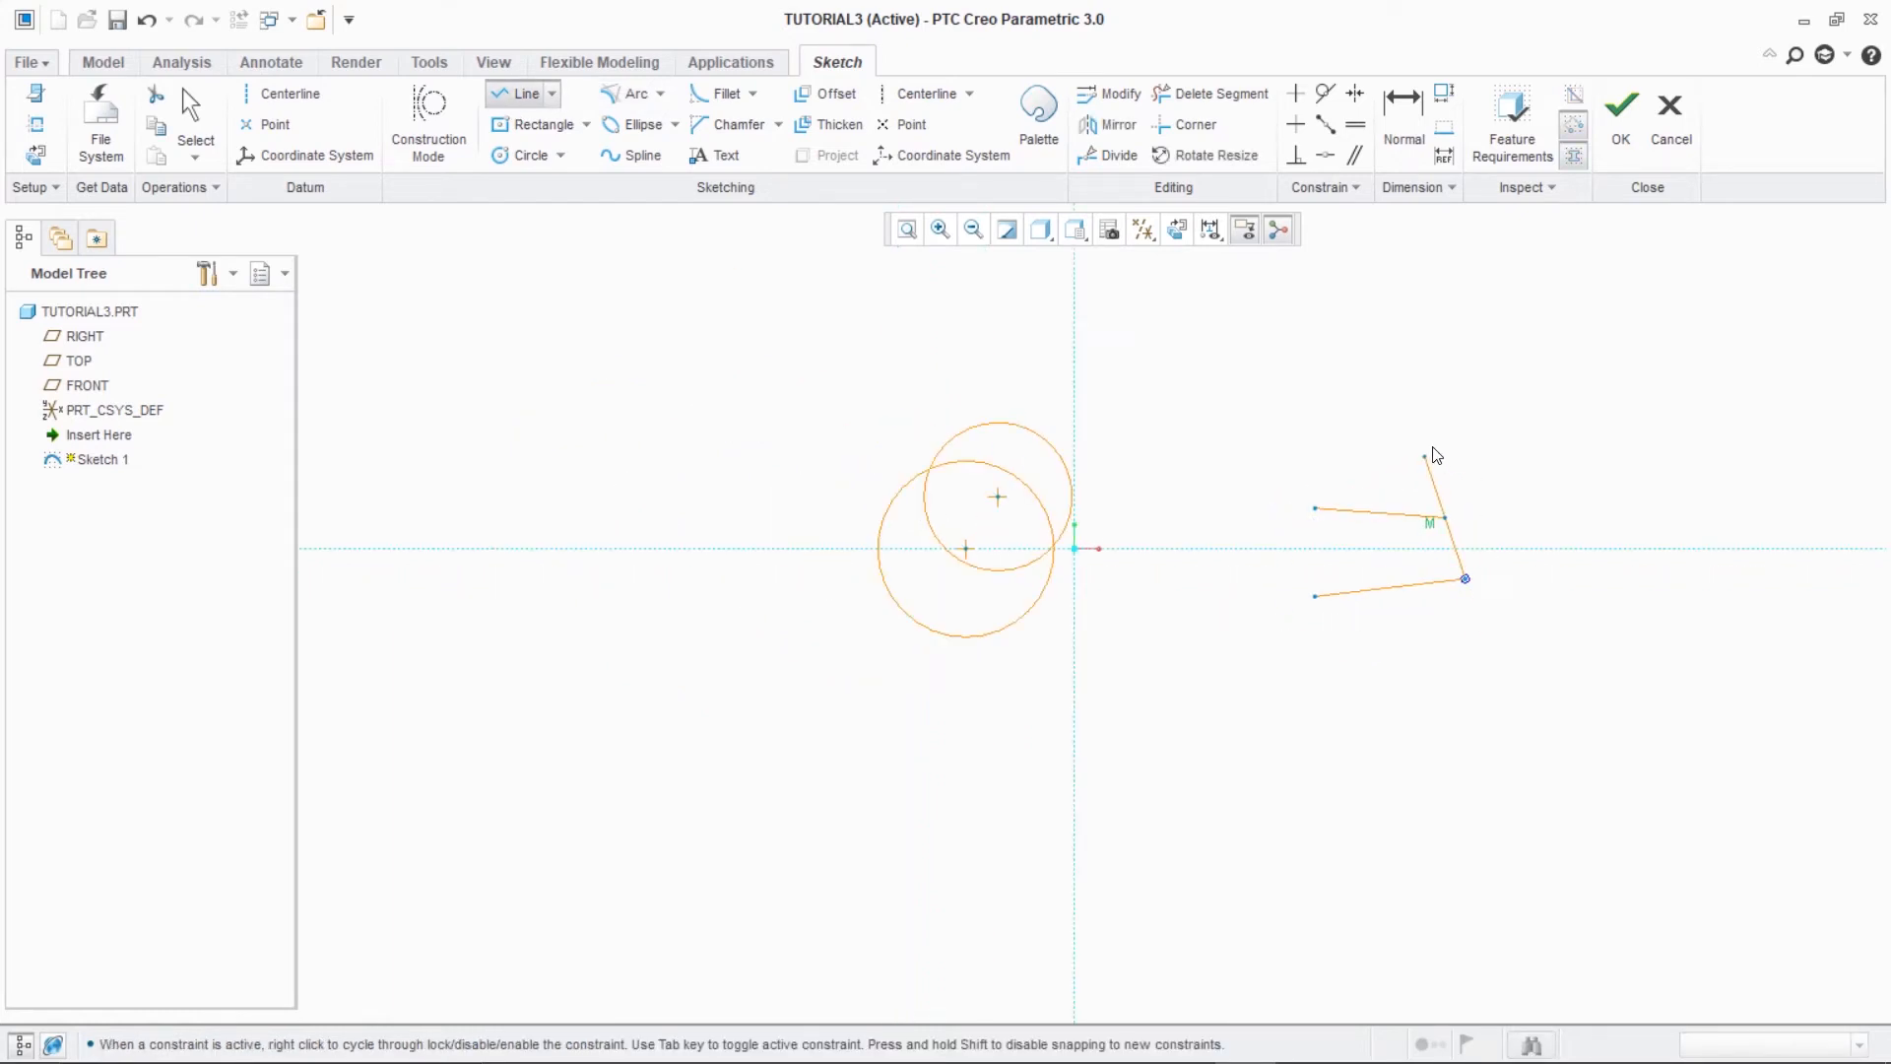
- Try to sketch a 3 Tangent arc starting on the upper line and ending on the lower line
{"action": "left_click", "coordinate": [631, 94]}
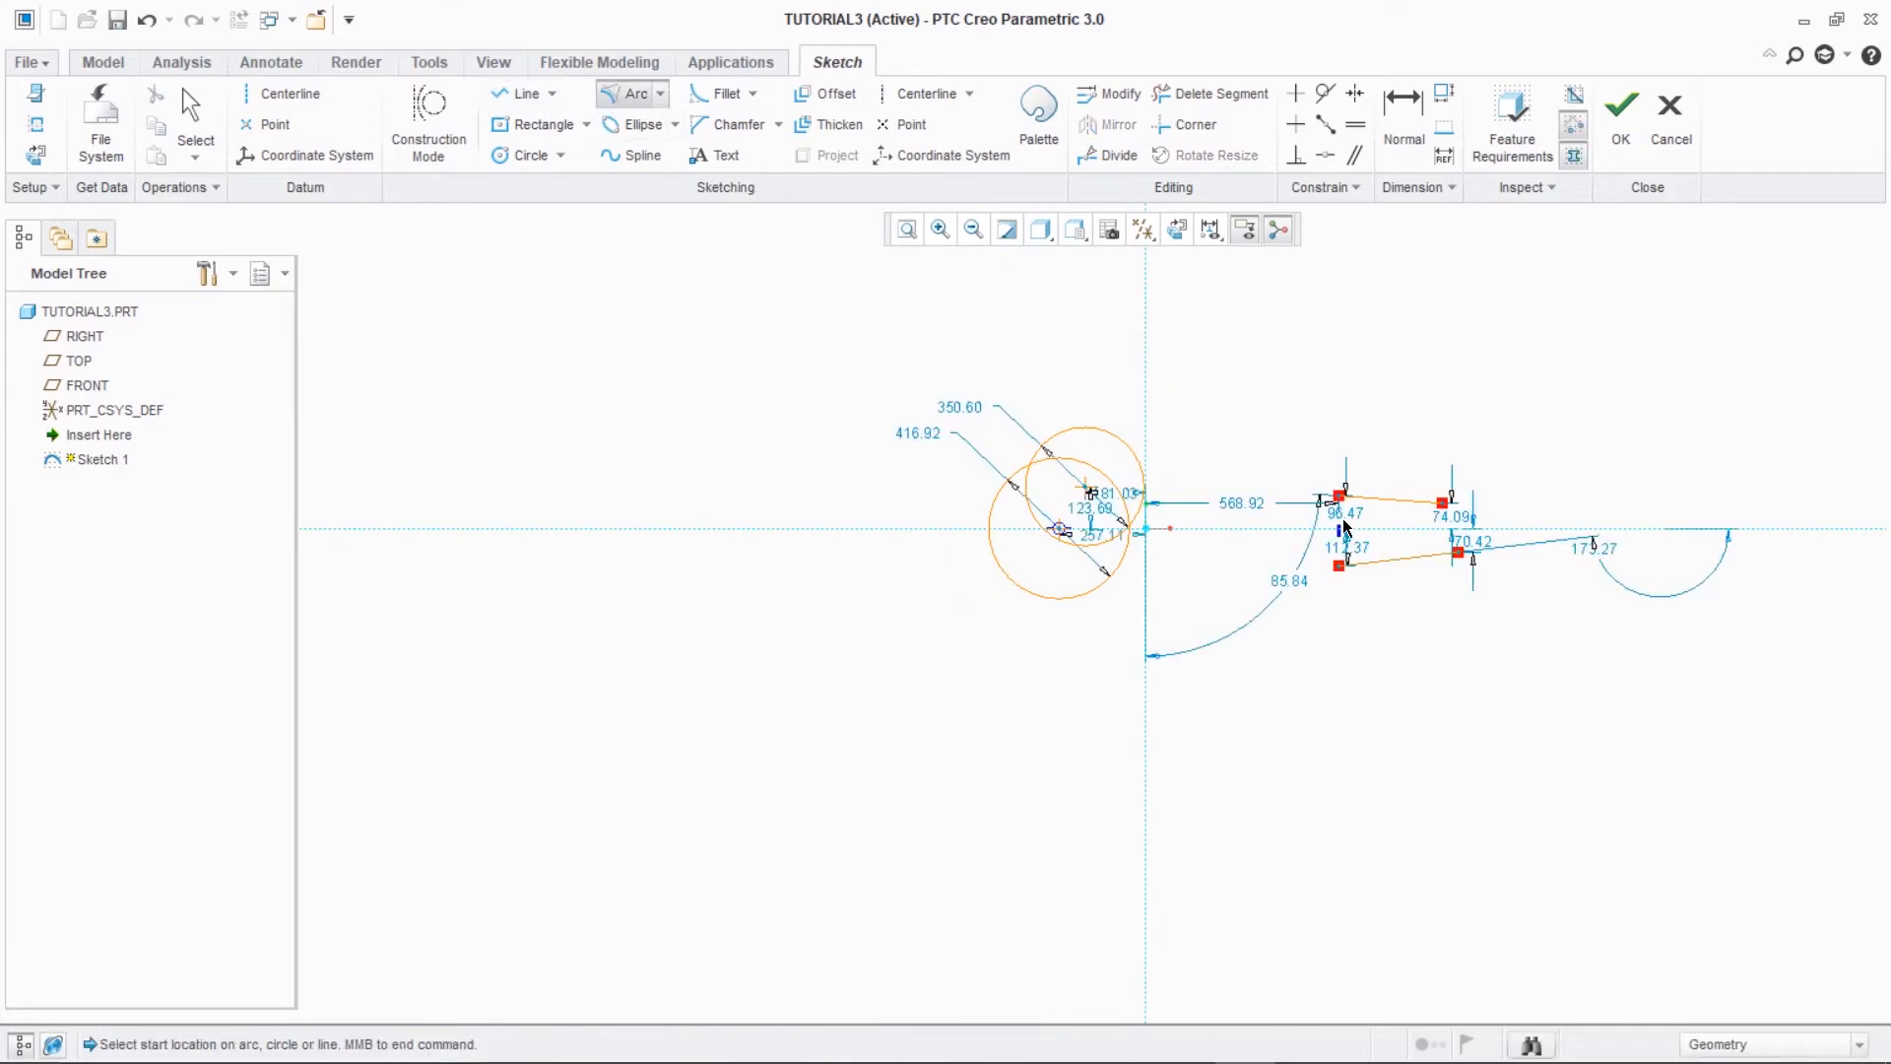
{"action": "left_click", "coordinate": [1412, 504]}
{"action": "left_click", "coordinate": [1426, 561]}
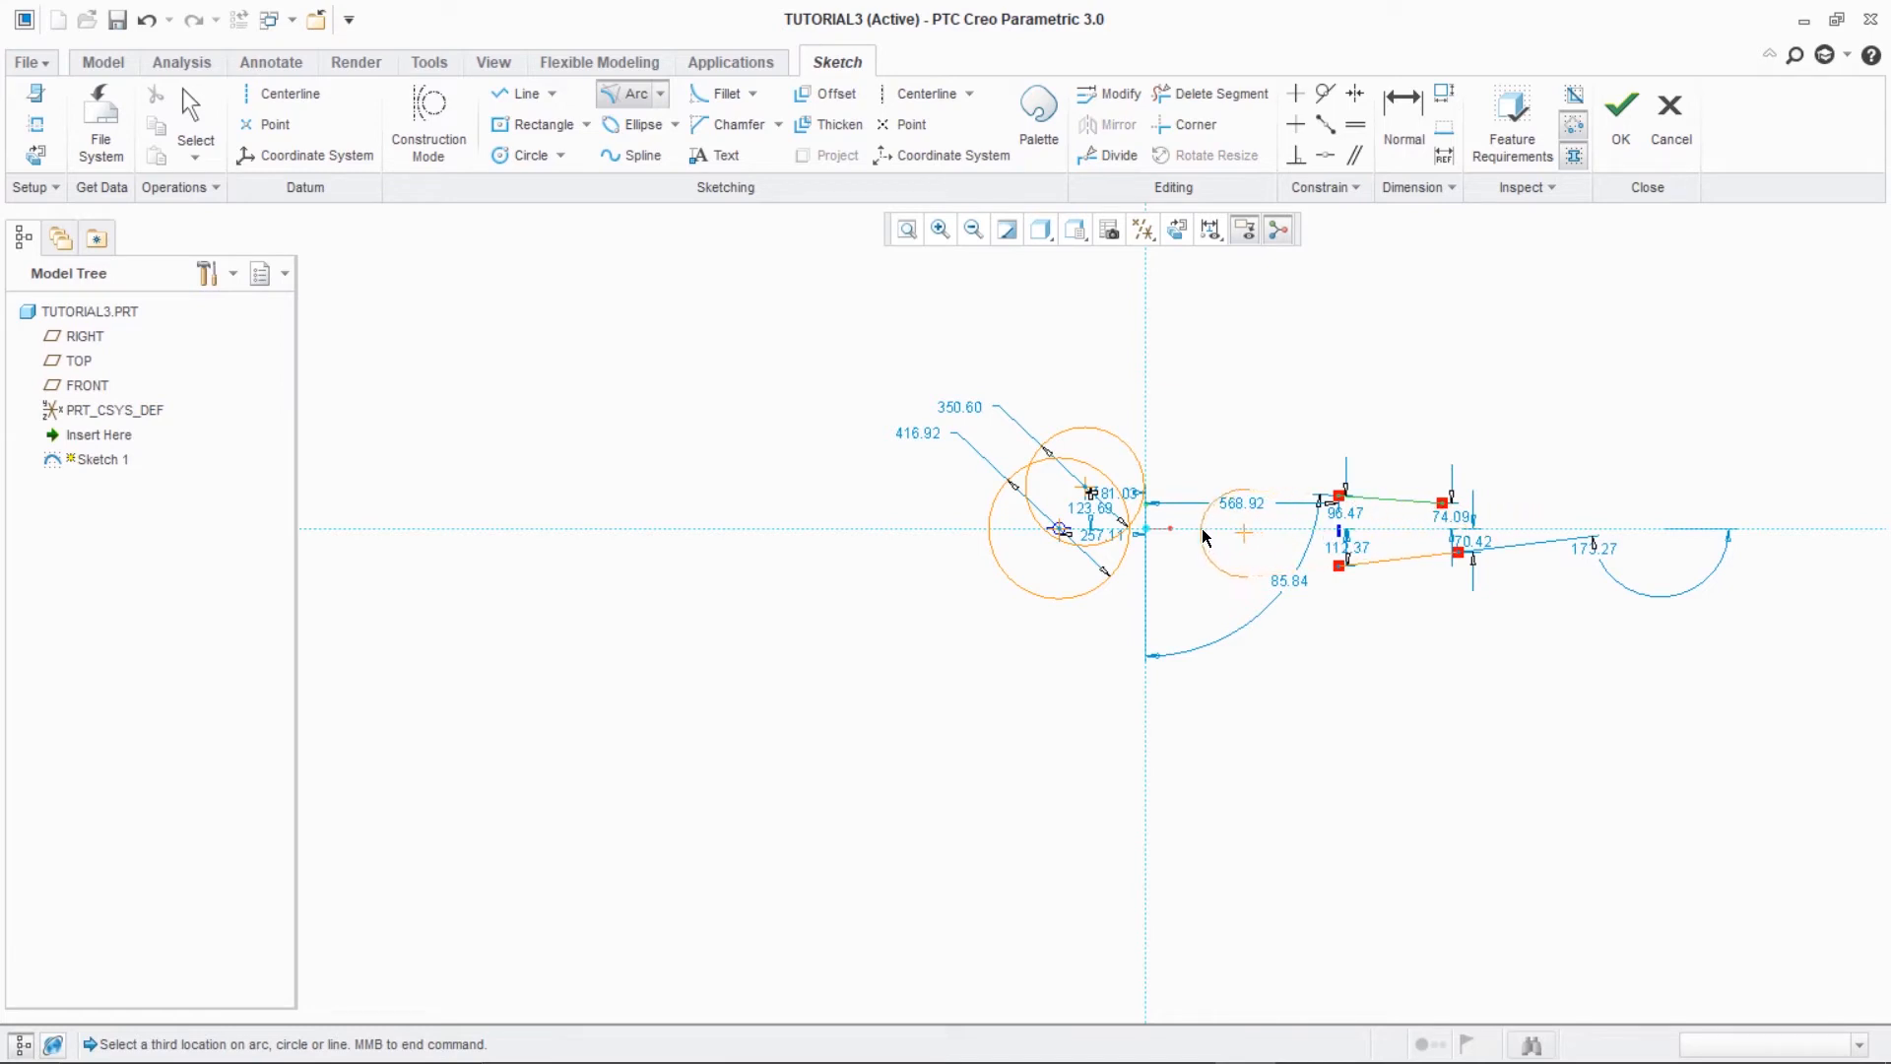
{"action": "middle_click", "coordinate": [1232, 539]}
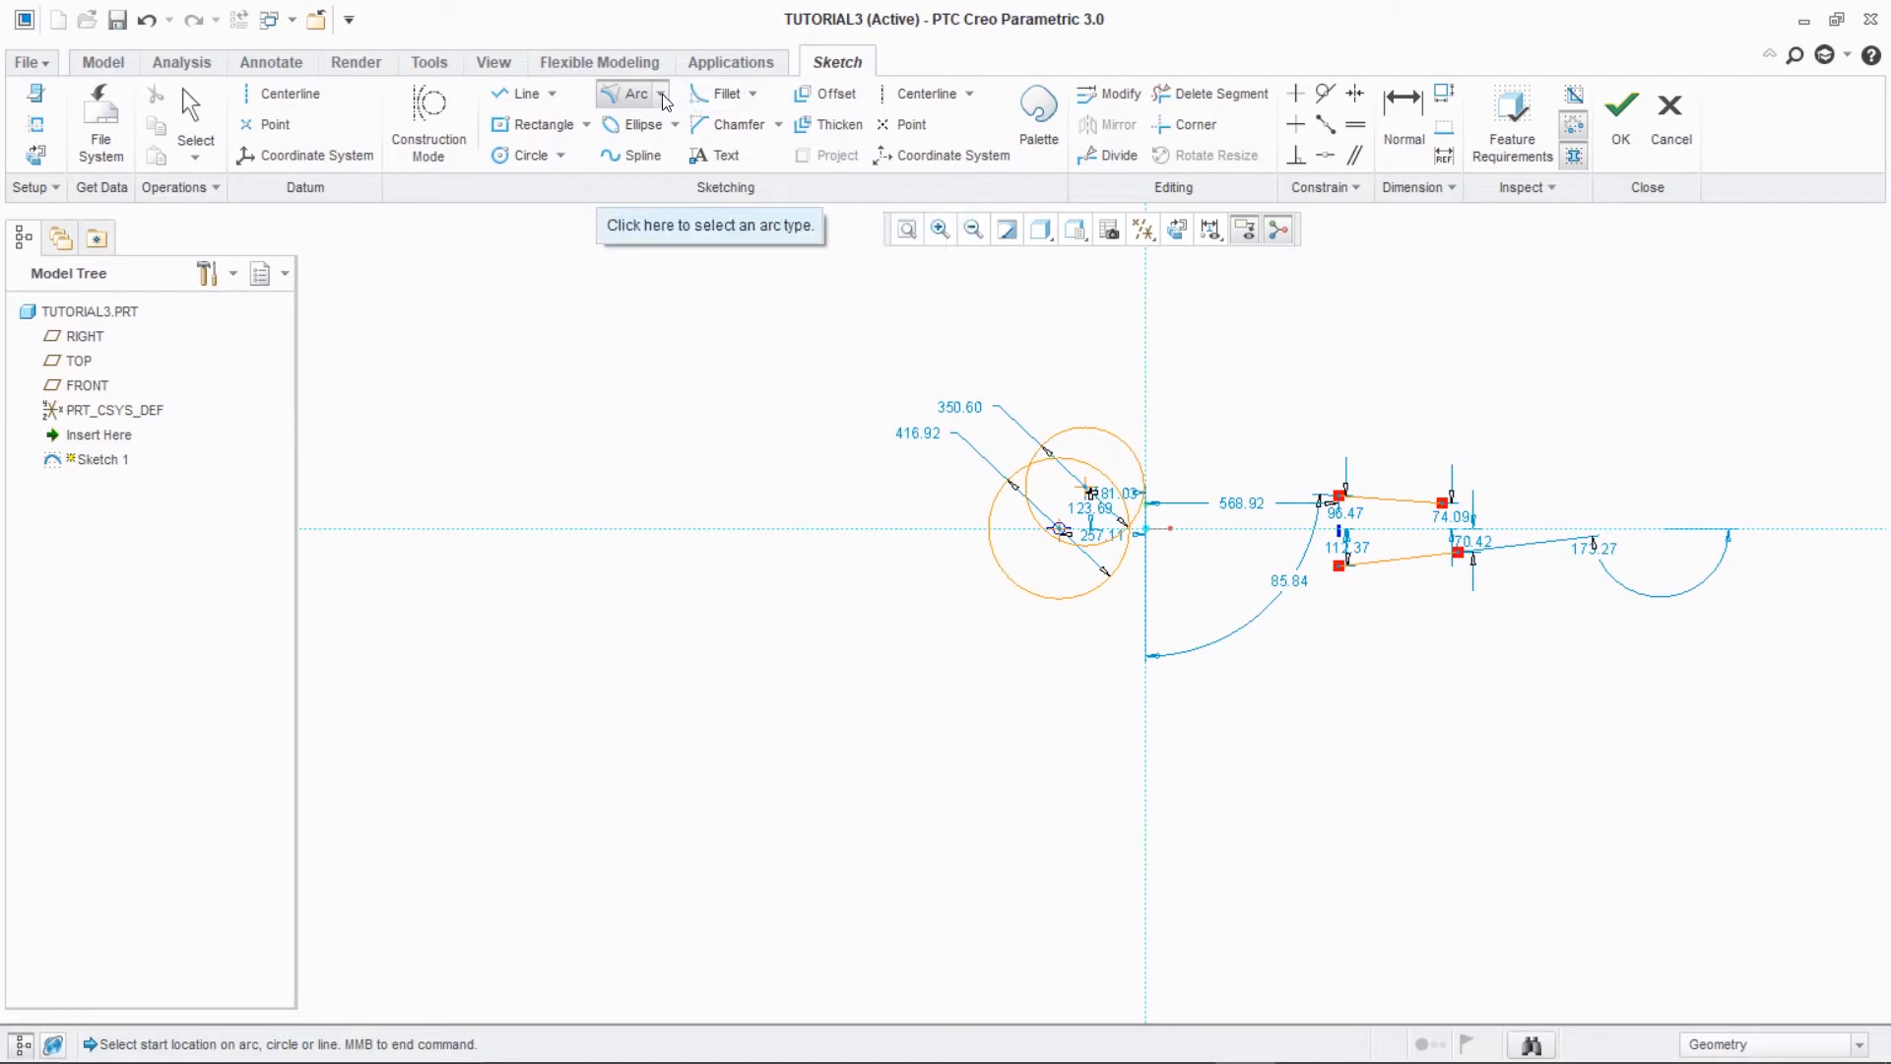
- Undo both lines, both circles and the last segment deletion
{"action": "key", "text": "ctrl+z"}
{"action": "key", "text": "ctrl+z"}
{"action": "key", "text": "ctrl+z"}
{"action": "key", "text": "ctrl+z"}
{"action": "key", "text": "ctrl+z"}
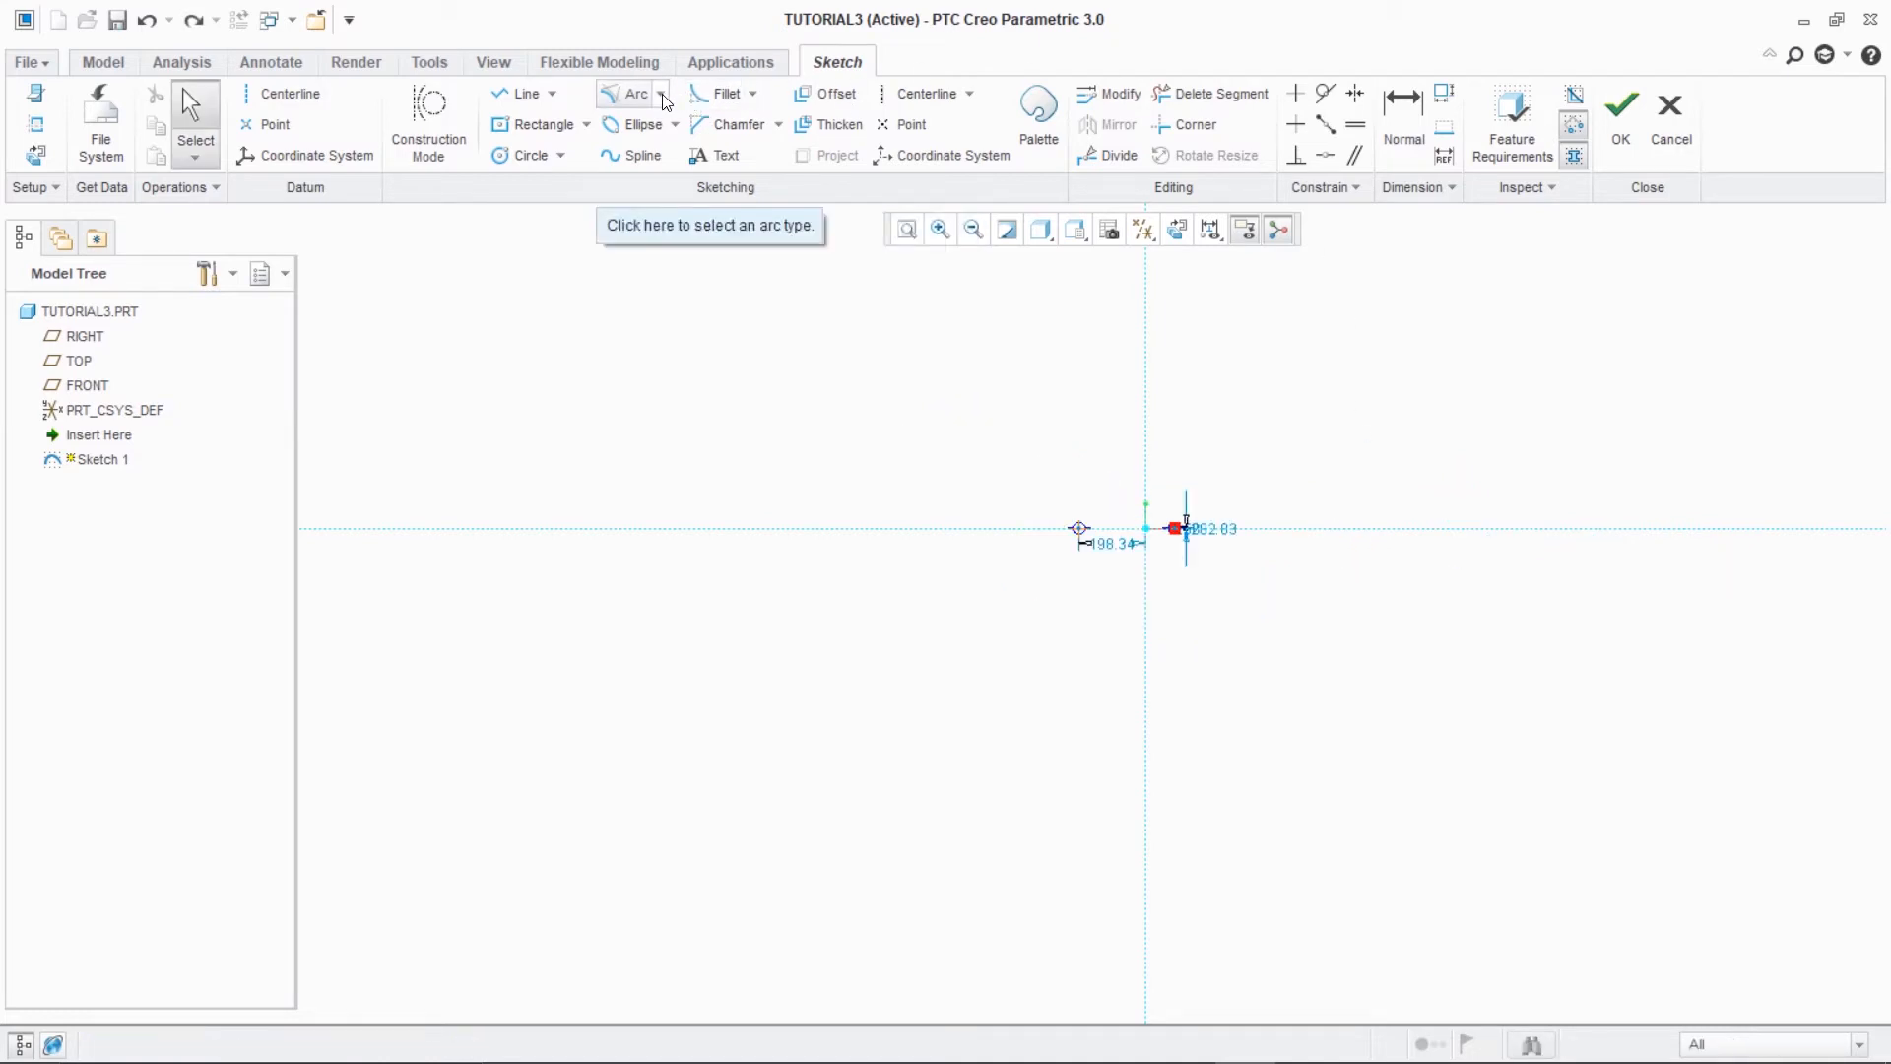
- Sketch a circle about 566 in diameter, centred on the horizontal reference well to the left of the origin
{"action": "left_click", "coordinate": [662, 94]}
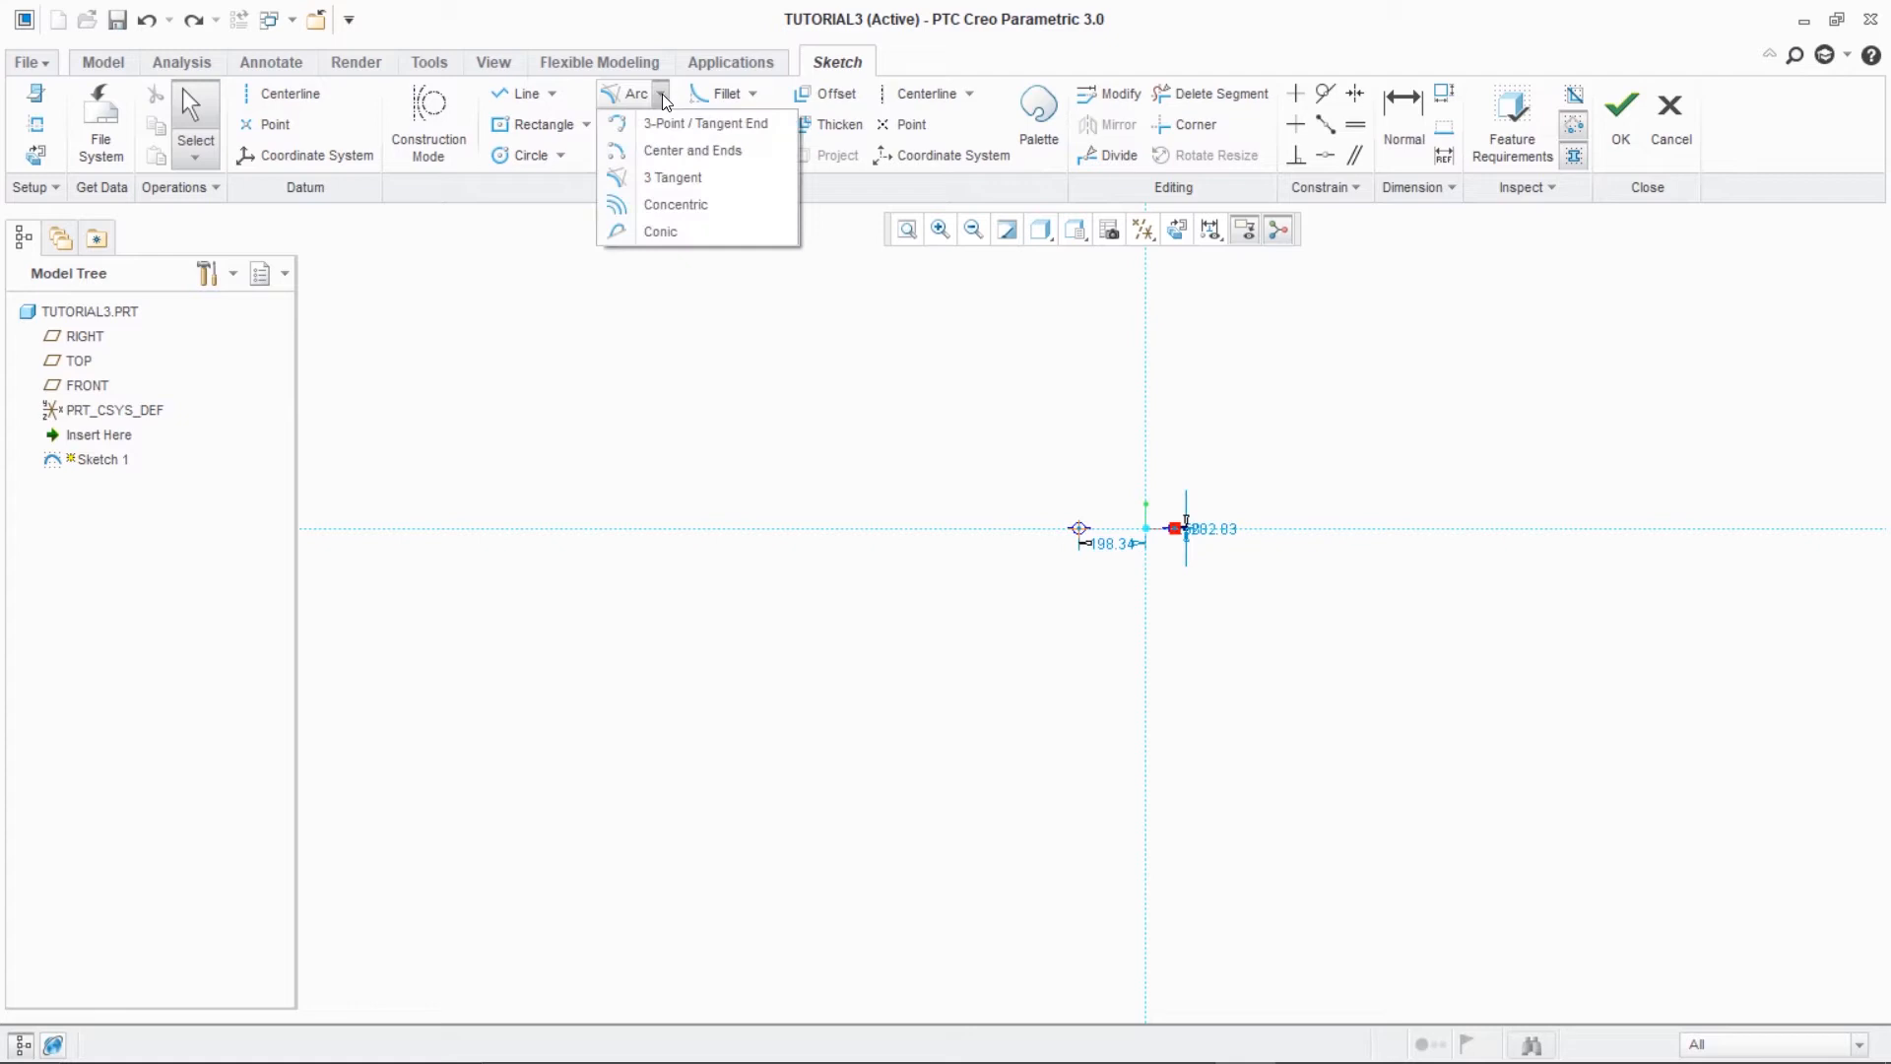
{"action": "left_click", "coordinate": [679, 207]}
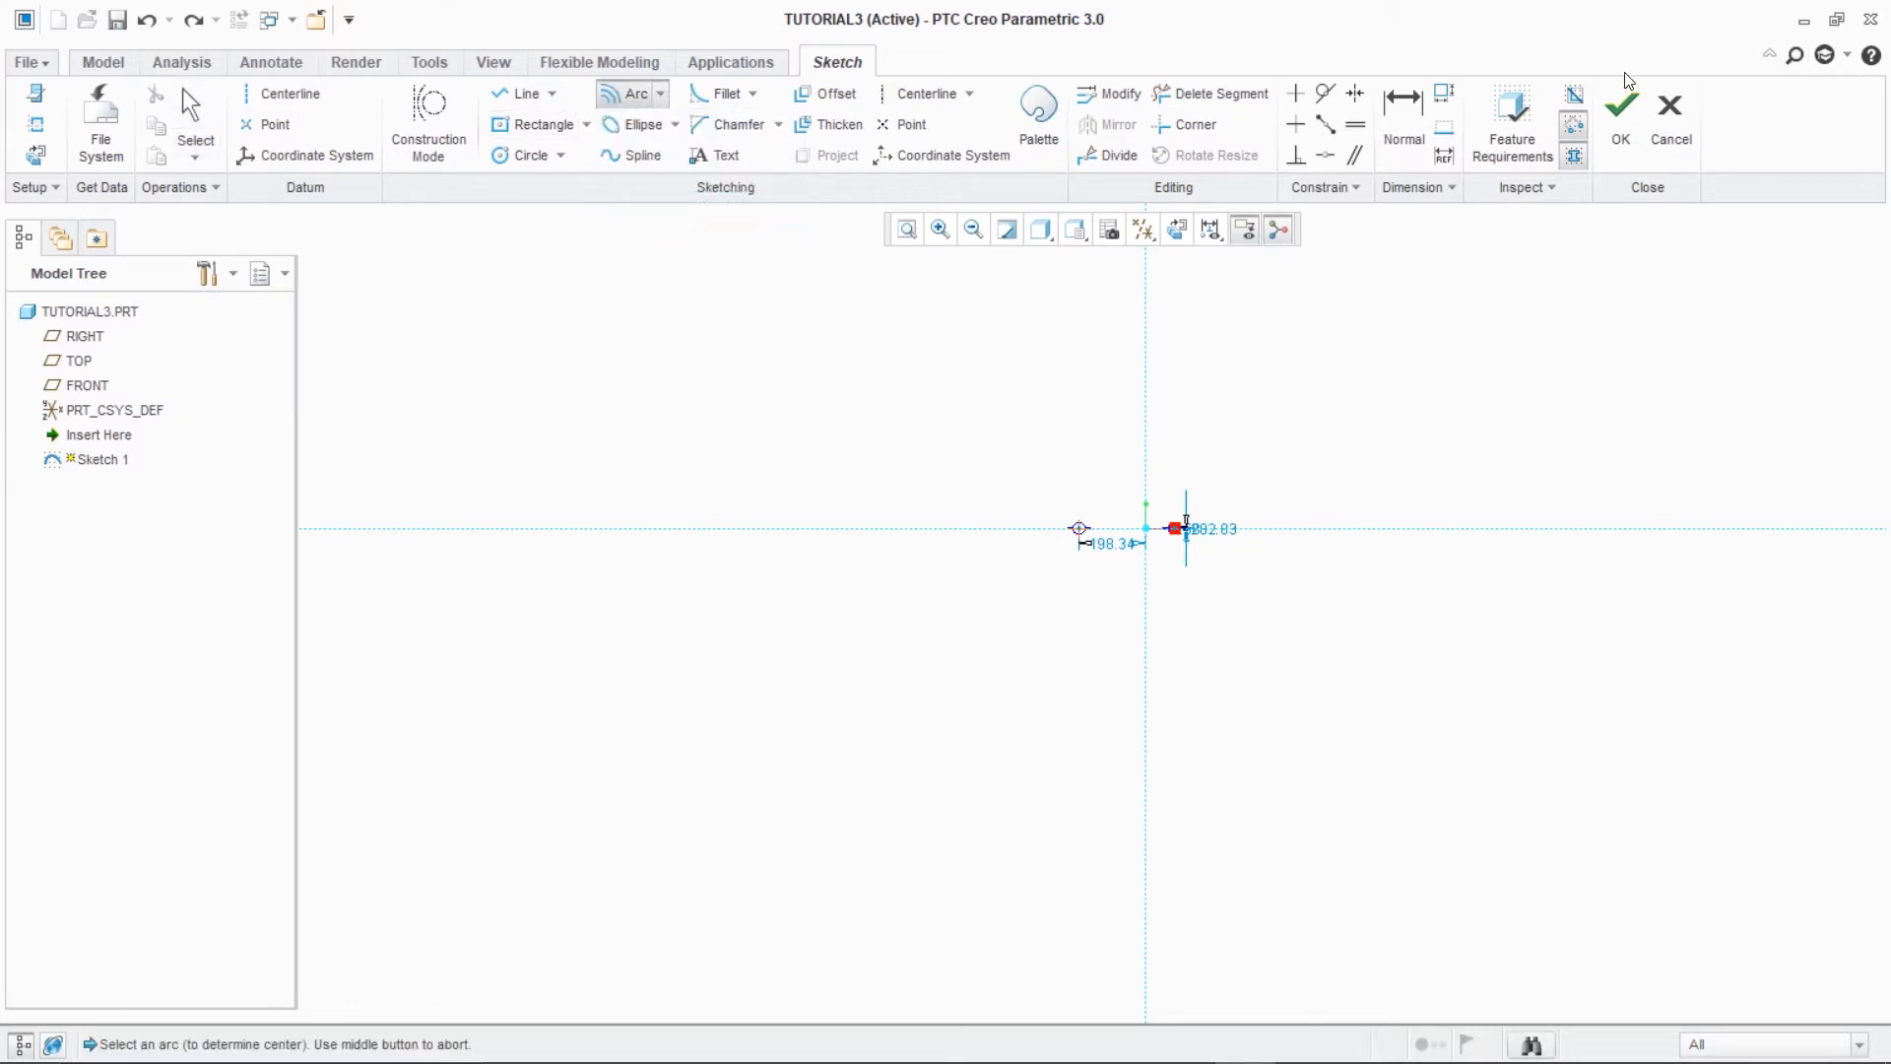
{"action": "left_click", "coordinate": [537, 157]}
{"action": "left_click", "coordinate": [883, 529]}
{"action": "left_click", "coordinate": [968, 581]}
- Sketch three Concentric arcs of increasing radius around the circle, the inner two with radii of about 389 and 581
{"action": "left_click", "coordinate": [621, 94]}
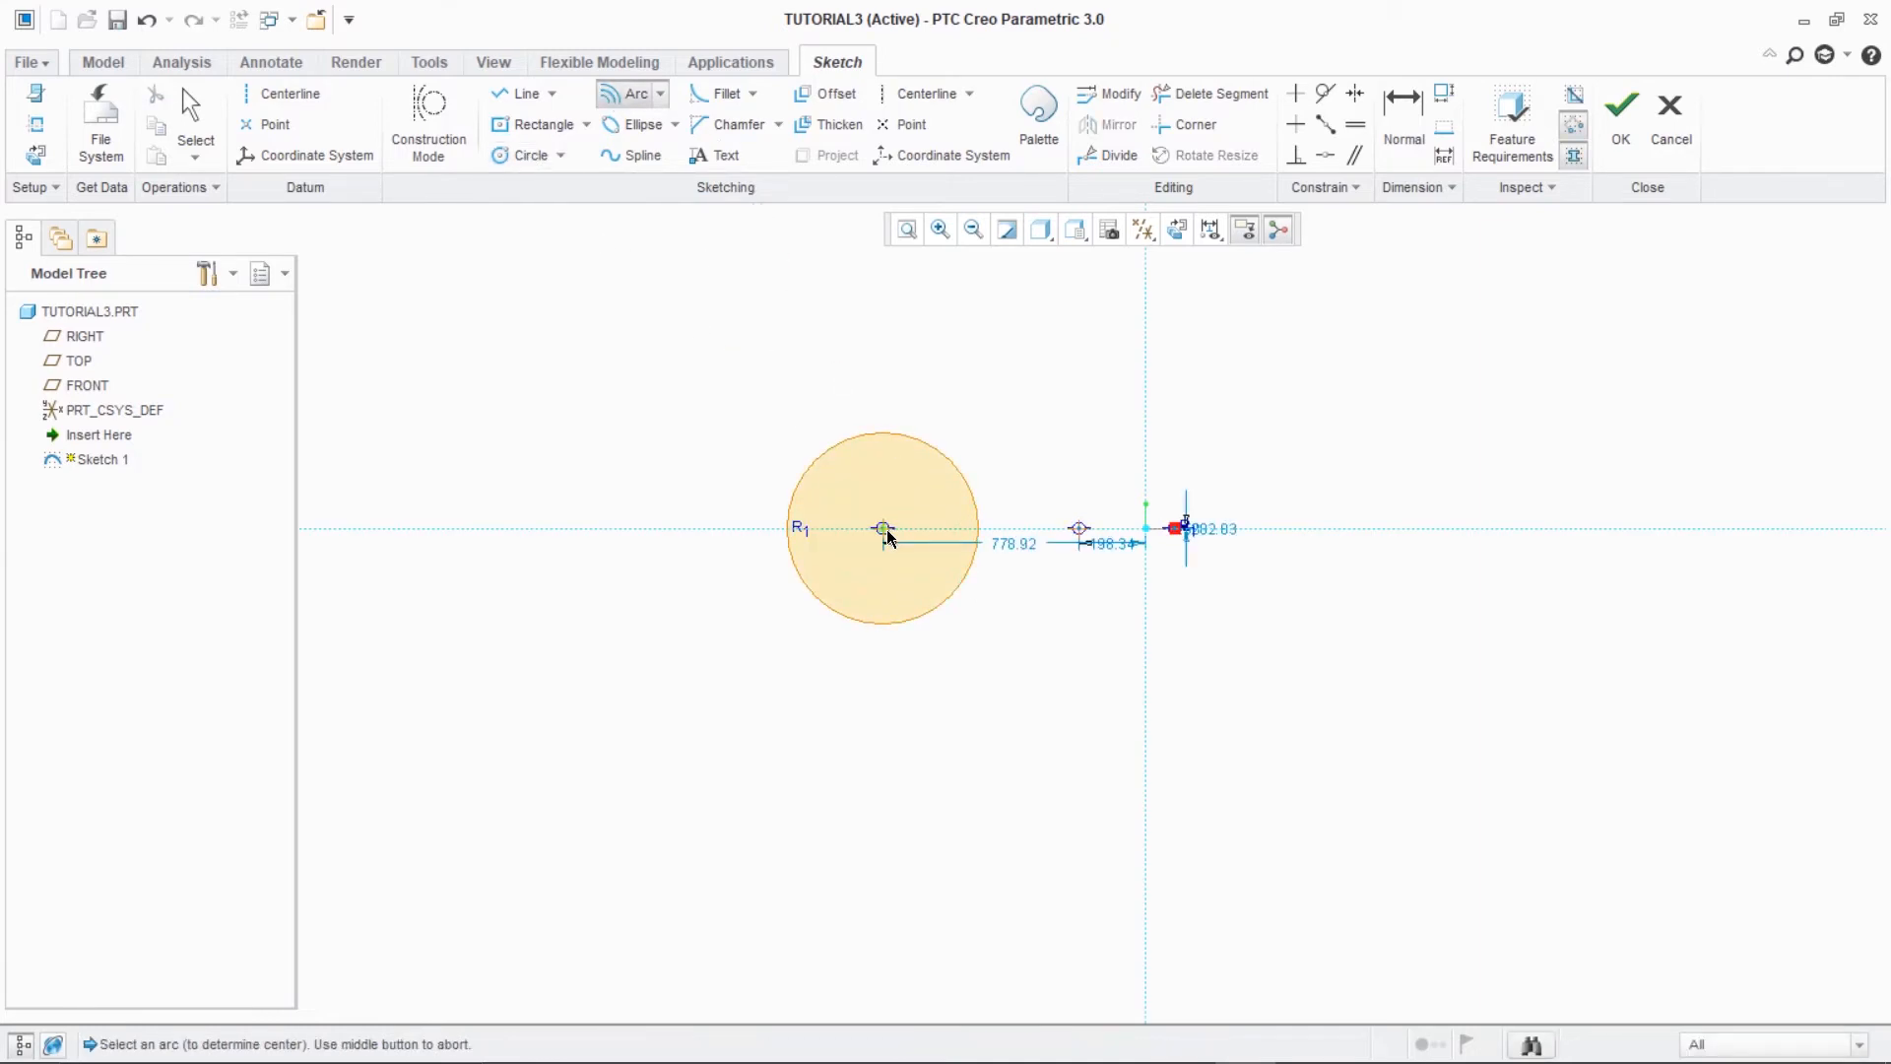
{"action": "left_click", "coordinate": [889, 537]}
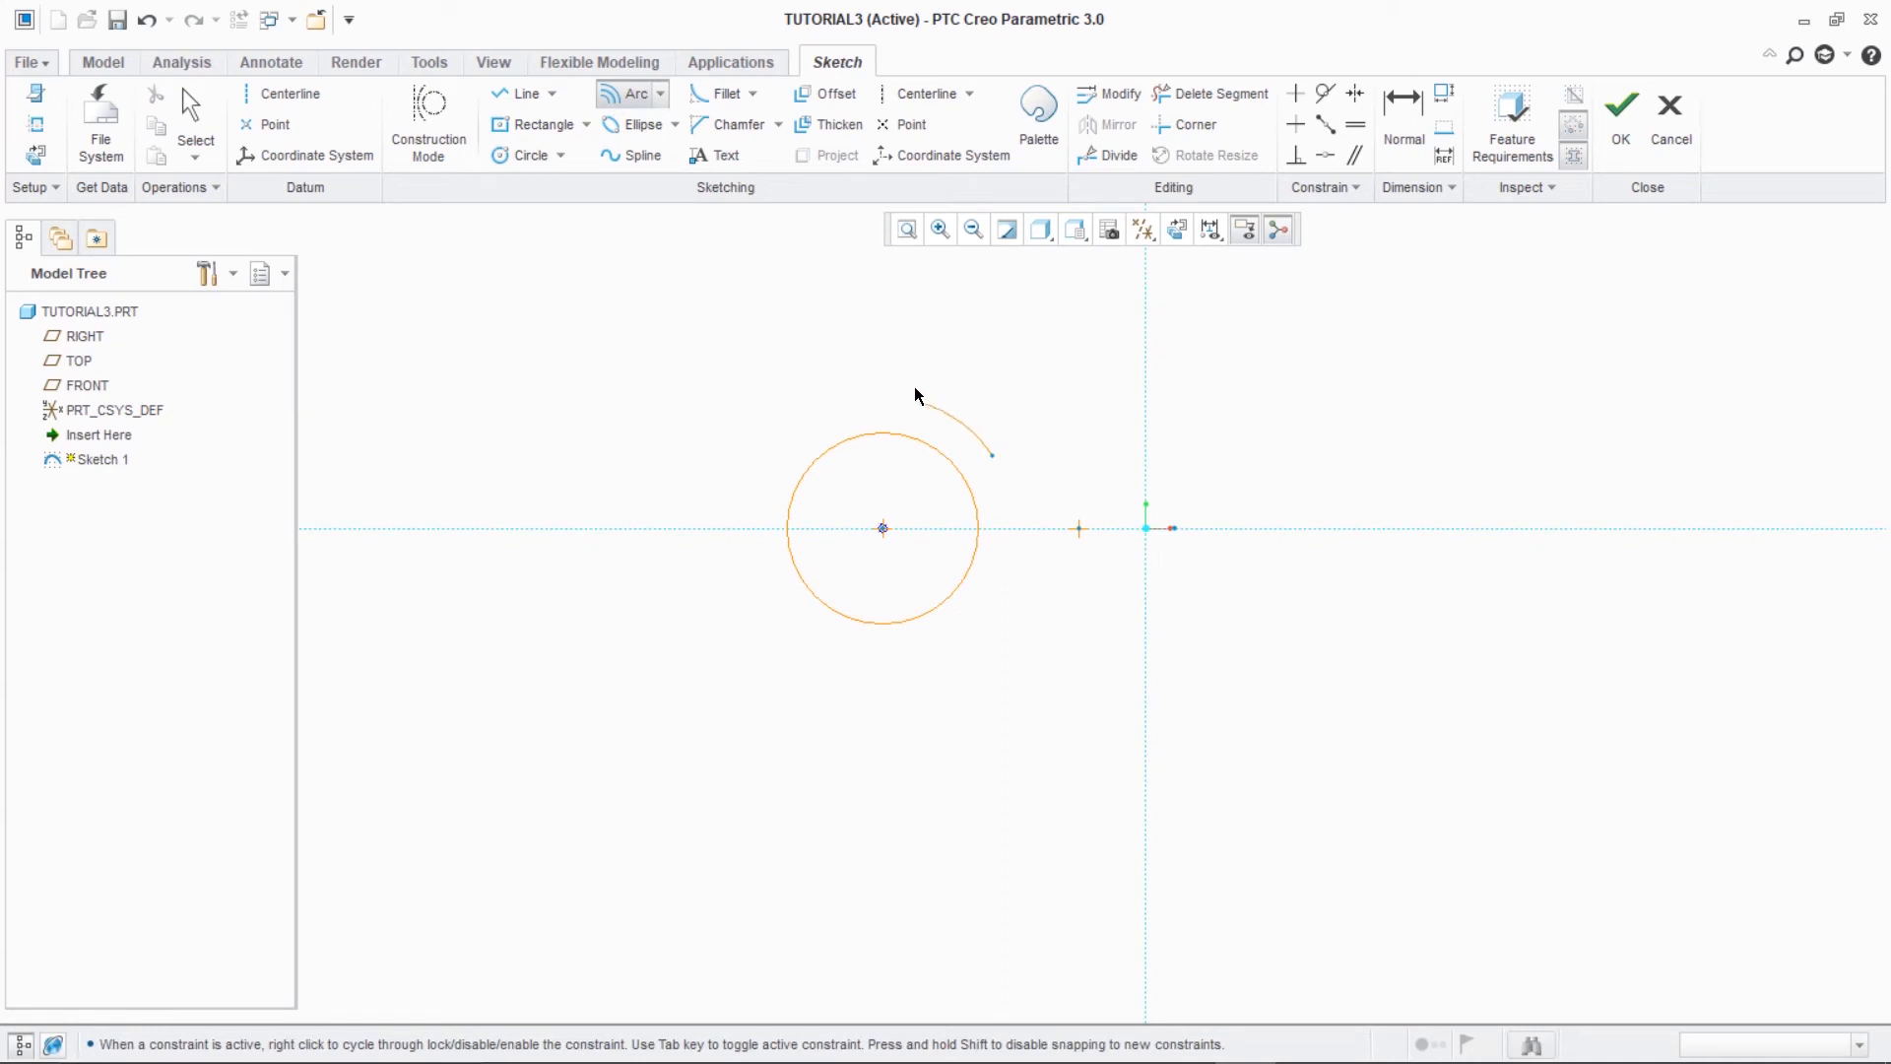
{"action": "left_click", "coordinate": [695, 511]}
{"action": "left_click", "coordinate": [1080, 528]}
{"action": "left_click", "coordinate": [687, 511]}
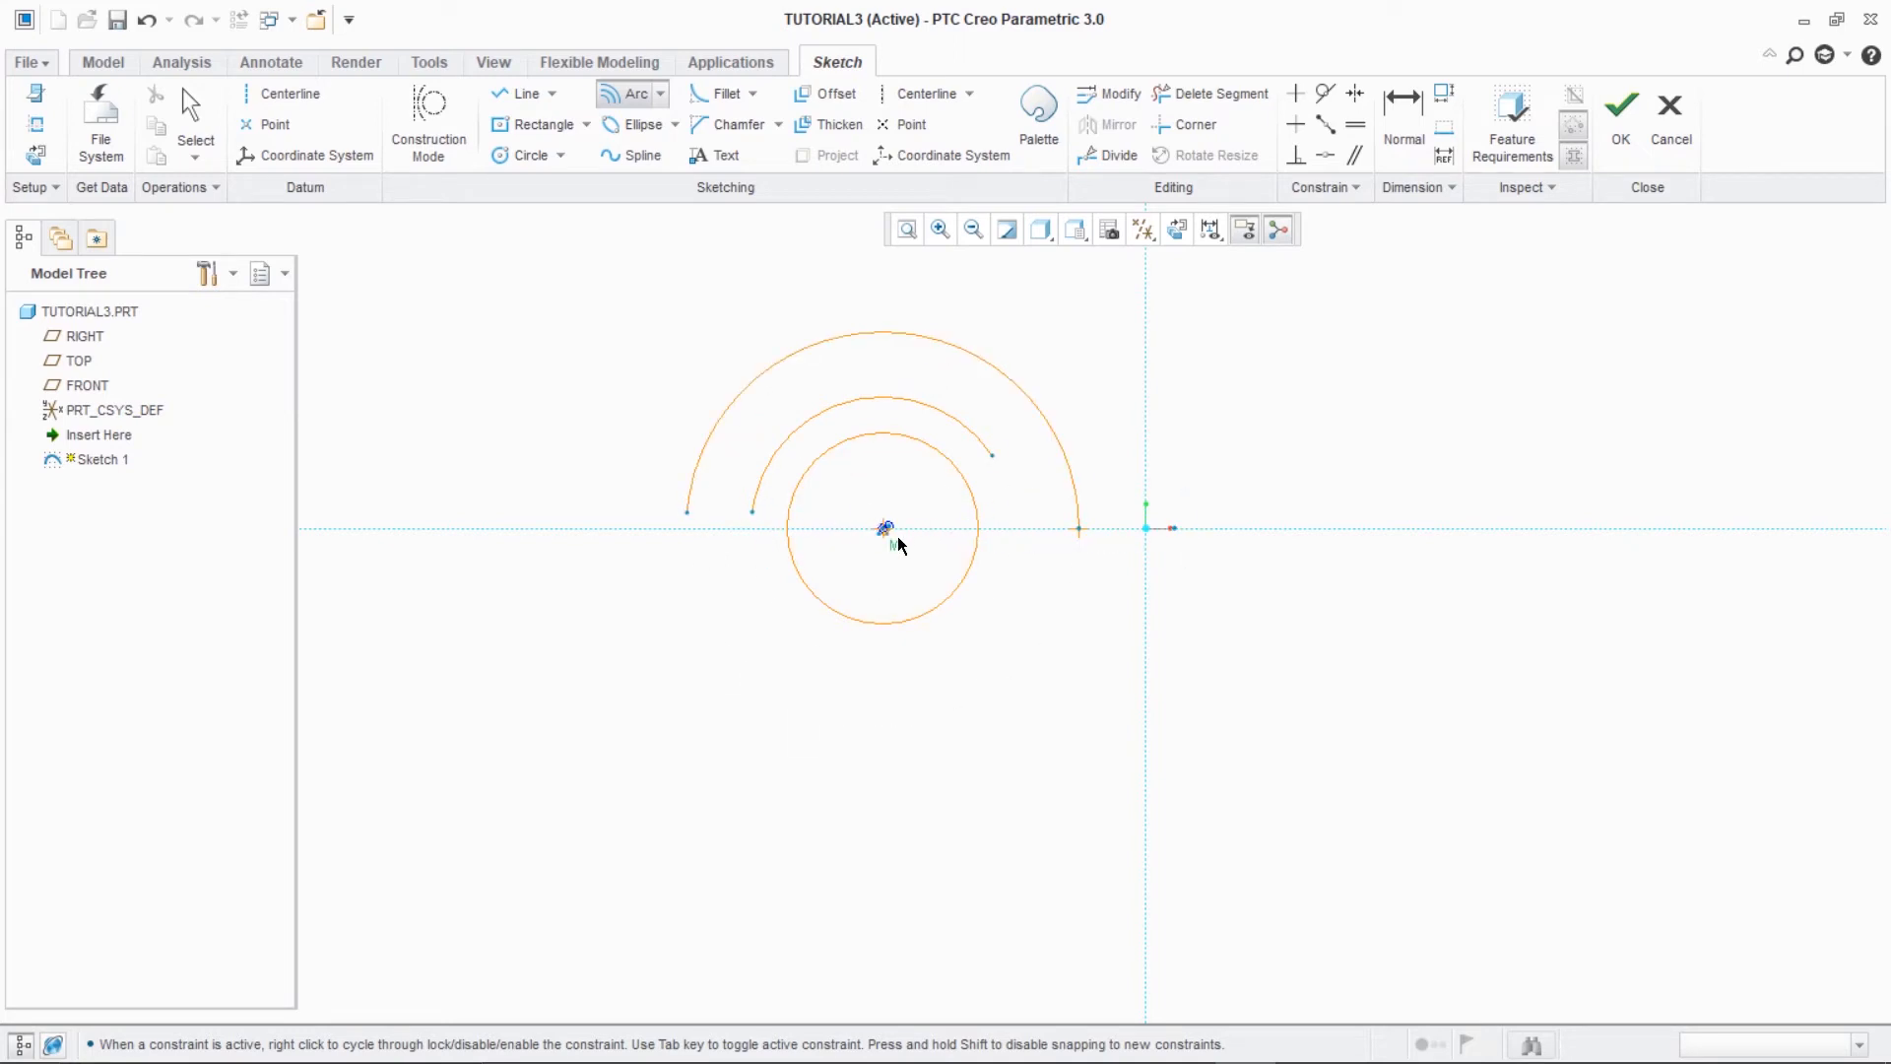
{"action": "left_click", "coordinate": [916, 579]}
{"action": "left_click", "coordinate": [682, 692]}
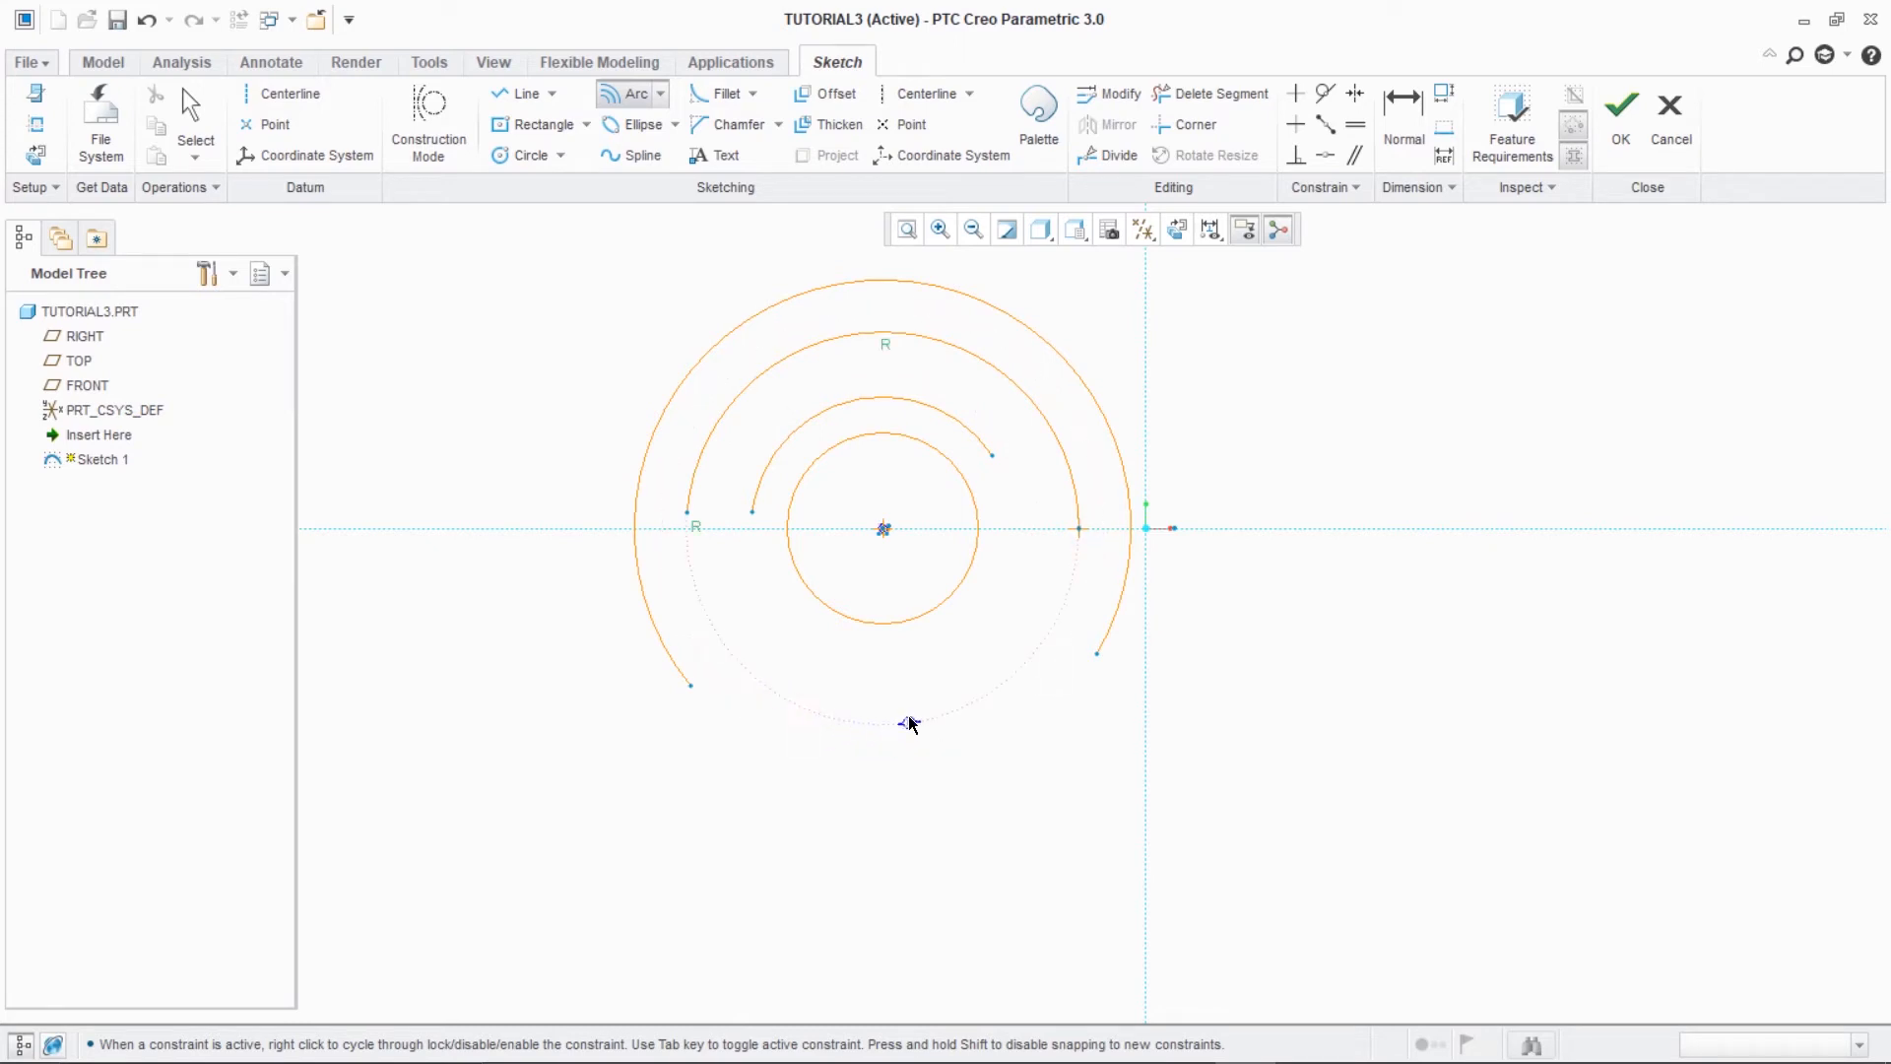
{"action": "middle_click", "coordinate": [807, 706]}
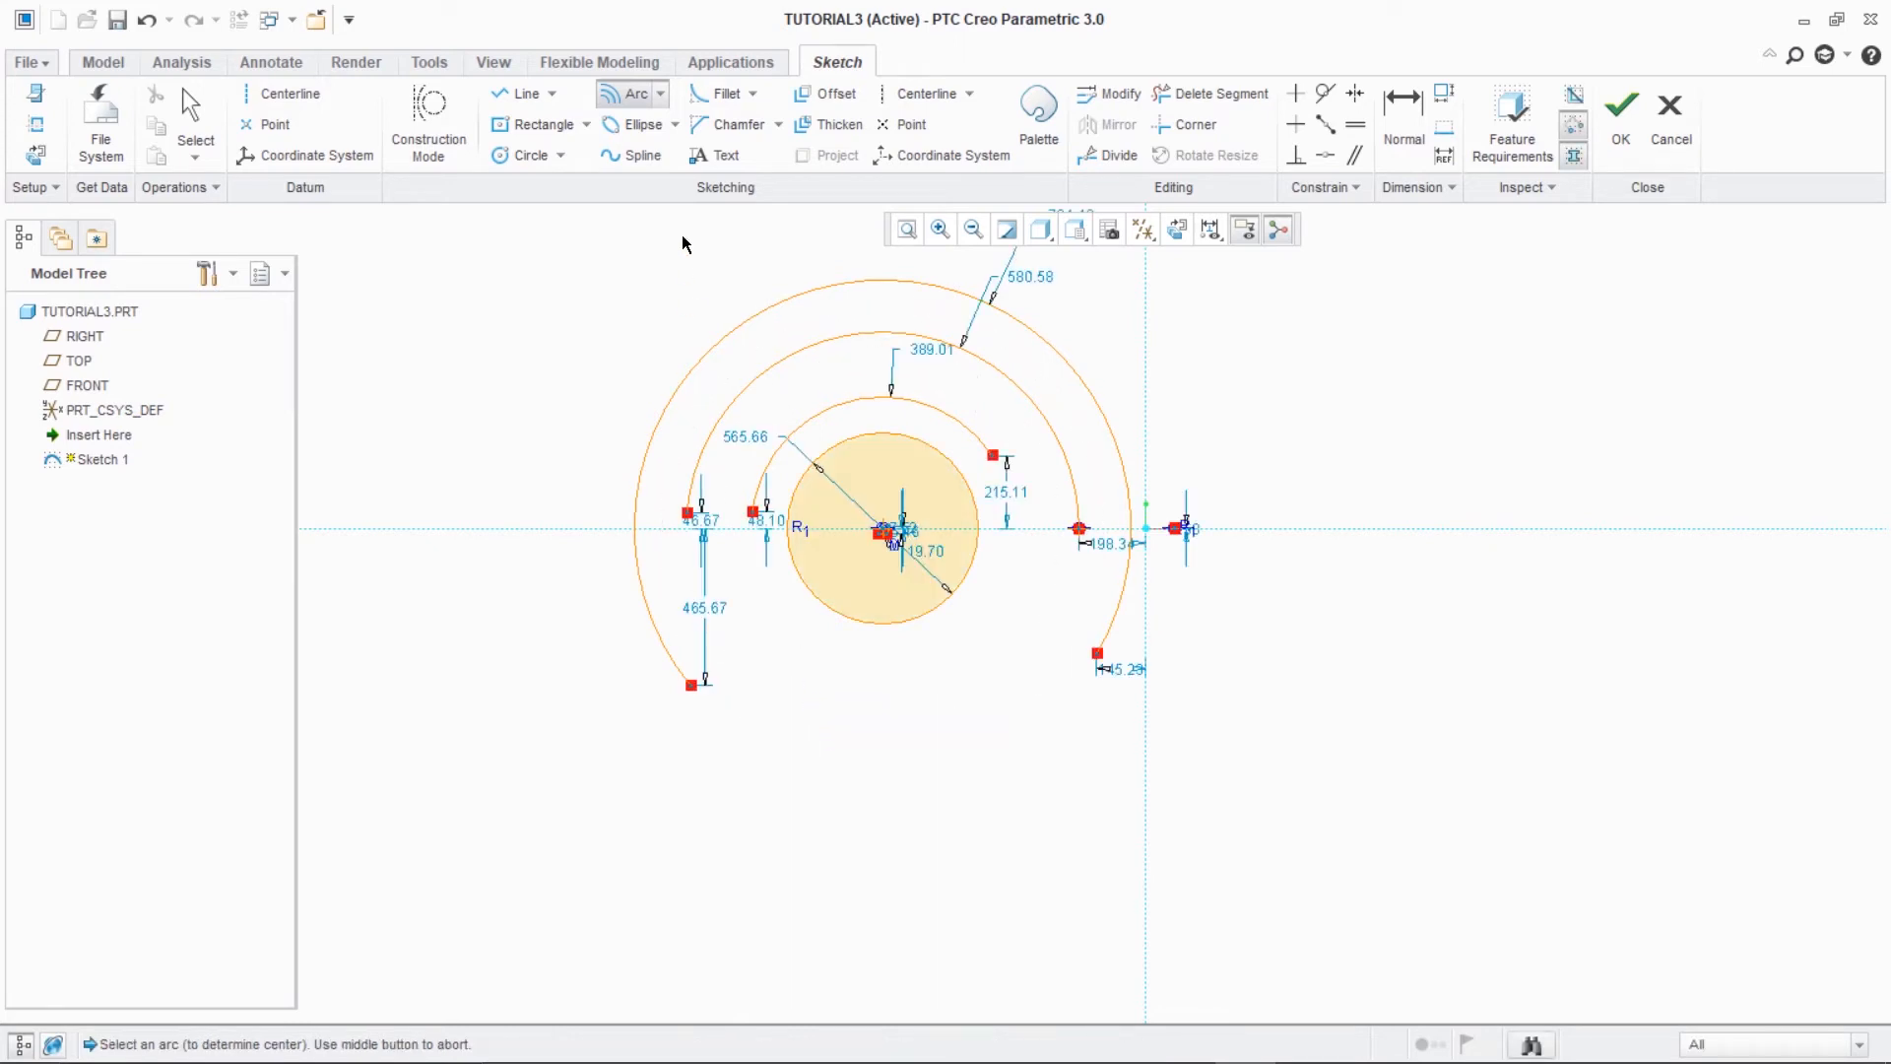
- Undo the three concentric arcs and the circle
{"action": "key", "text": "ctrl+z"}
{"action": "key", "text": "ctrl+z"}
{"action": "key", "text": "ctrl+z"}
{"action": "key", "text": "ctrl+z"}
{"action": "key", "text": "ctrl+z"}
{"action": "key", "text": "ctrl+z"}
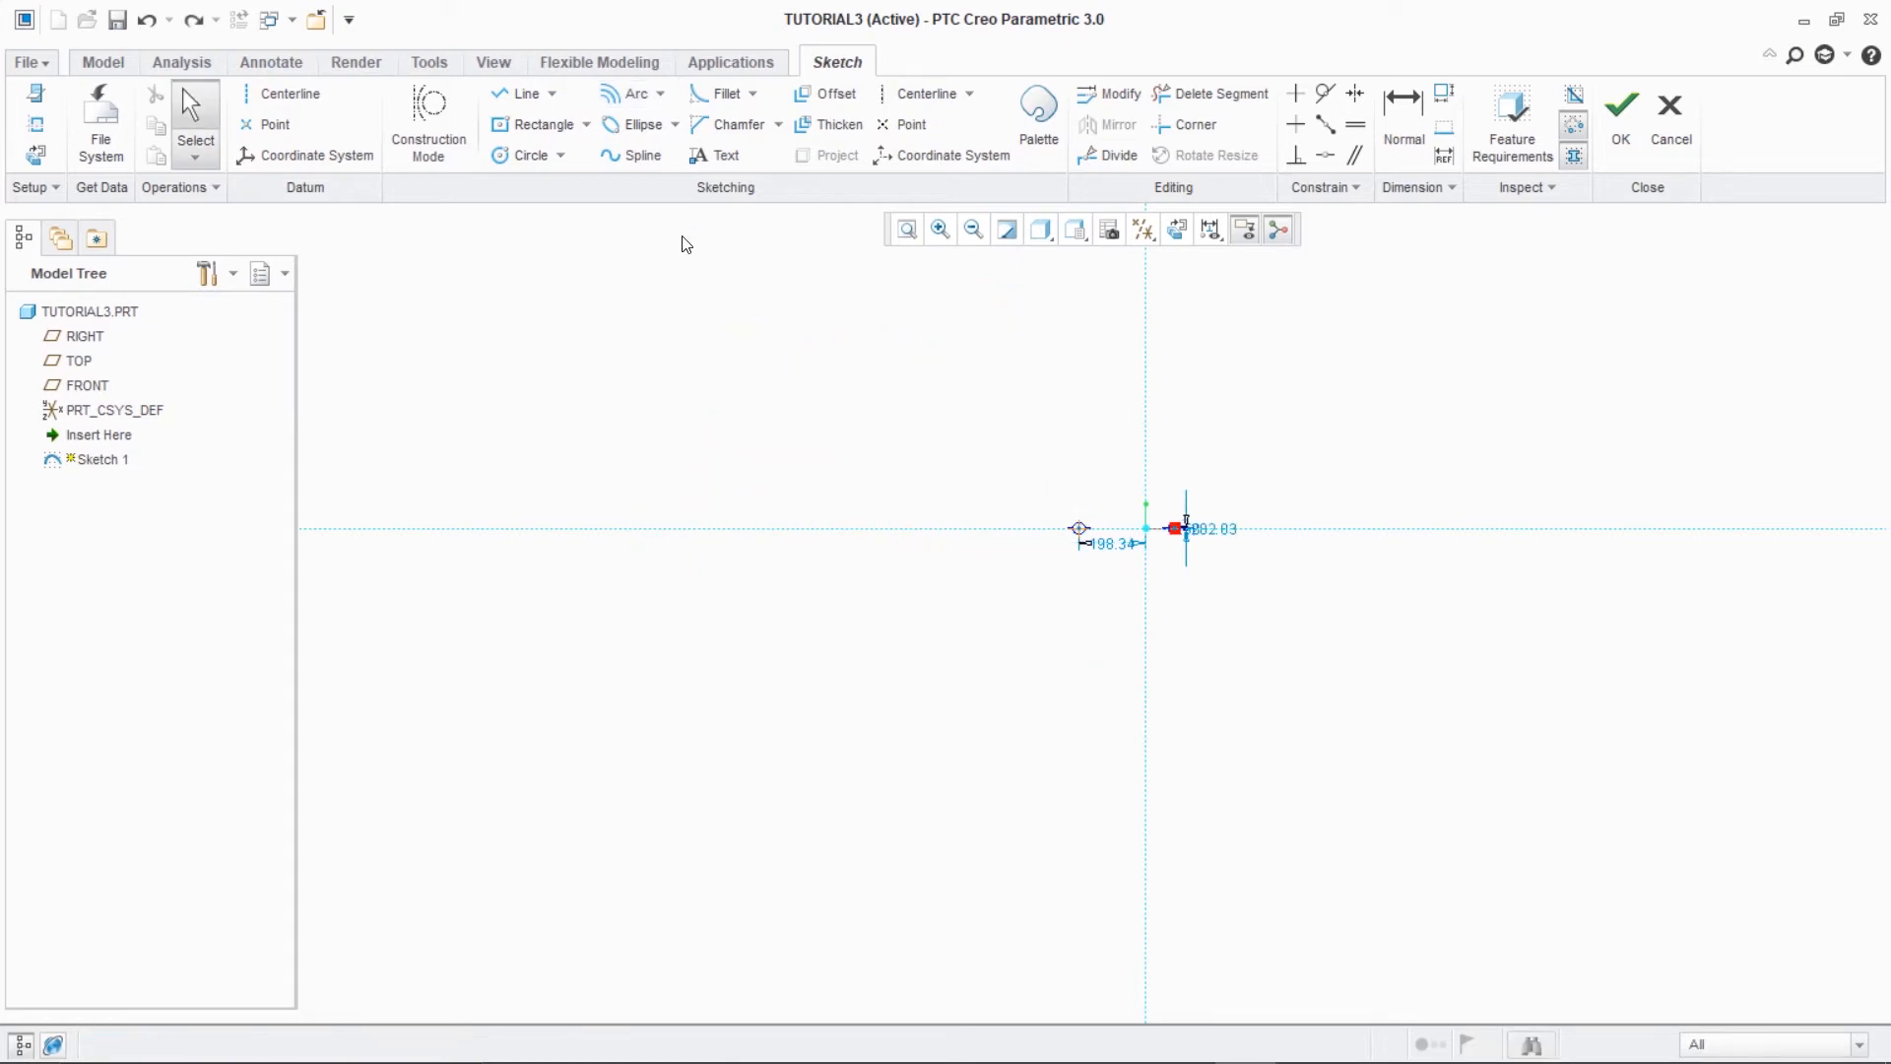
- Sketch a circle on the horizontal reference and a horizontal line ending at the left endpoint of the half-round arc
{"action": "left_click", "coordinate": [661, 93]}
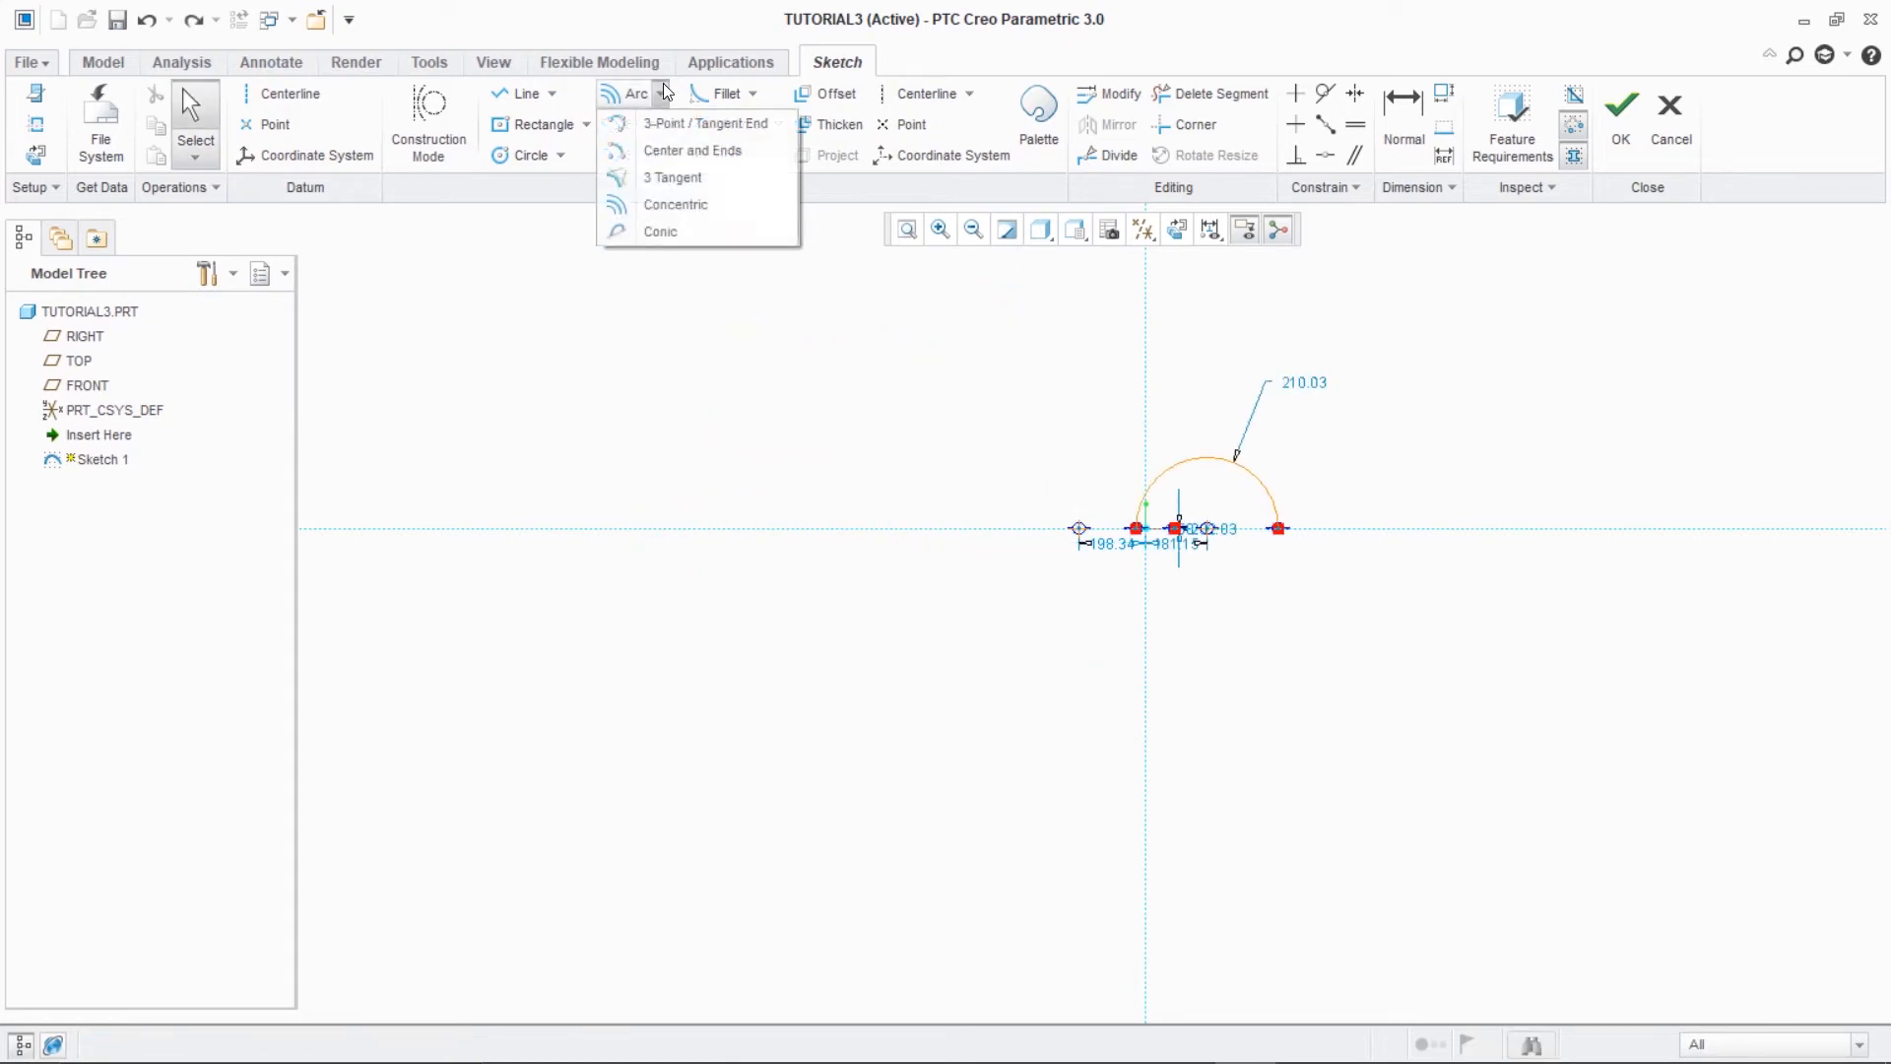
{"action": "left_click", "coordinate": [663, 231]}
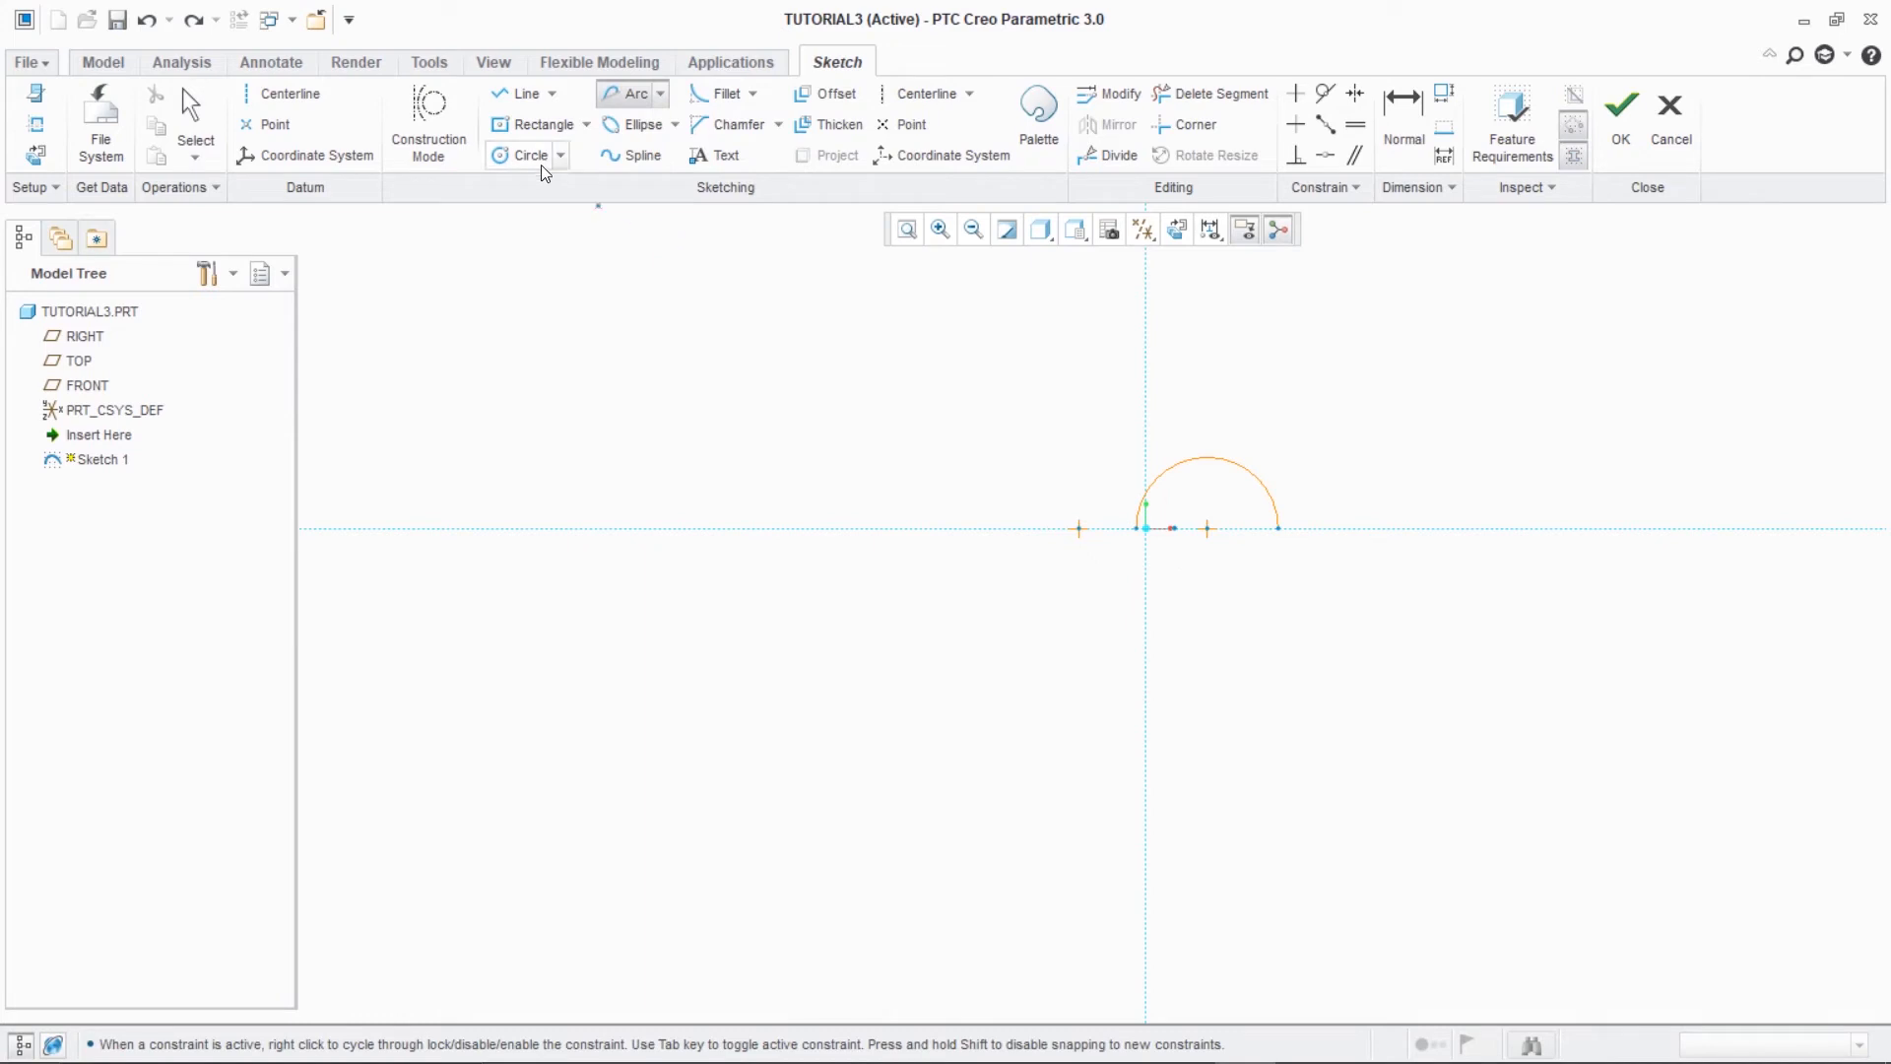
{"action": "left_click", "coordinate": [743, 529]}
{"action": "left_click", "coordinate": [819, 568]}
{"action": "left_click", "coordinate": [516, 92]}
{"action": "left_click", "coordinate": [958, 528]}
{"action": "left_click", "coordinate": [1138, 528]}
{"action": "middle_click", "coordinate": [796, 302]}
- Sketch a Conic arc above the horizontal line, spanning its two endpoints
{"action": "left_click", "coordinate": [616, 94]}
{"action": "left_click", "coordinate": [1019, 528]}
{"action": "left_click", "coordinate": [1137, 528]}
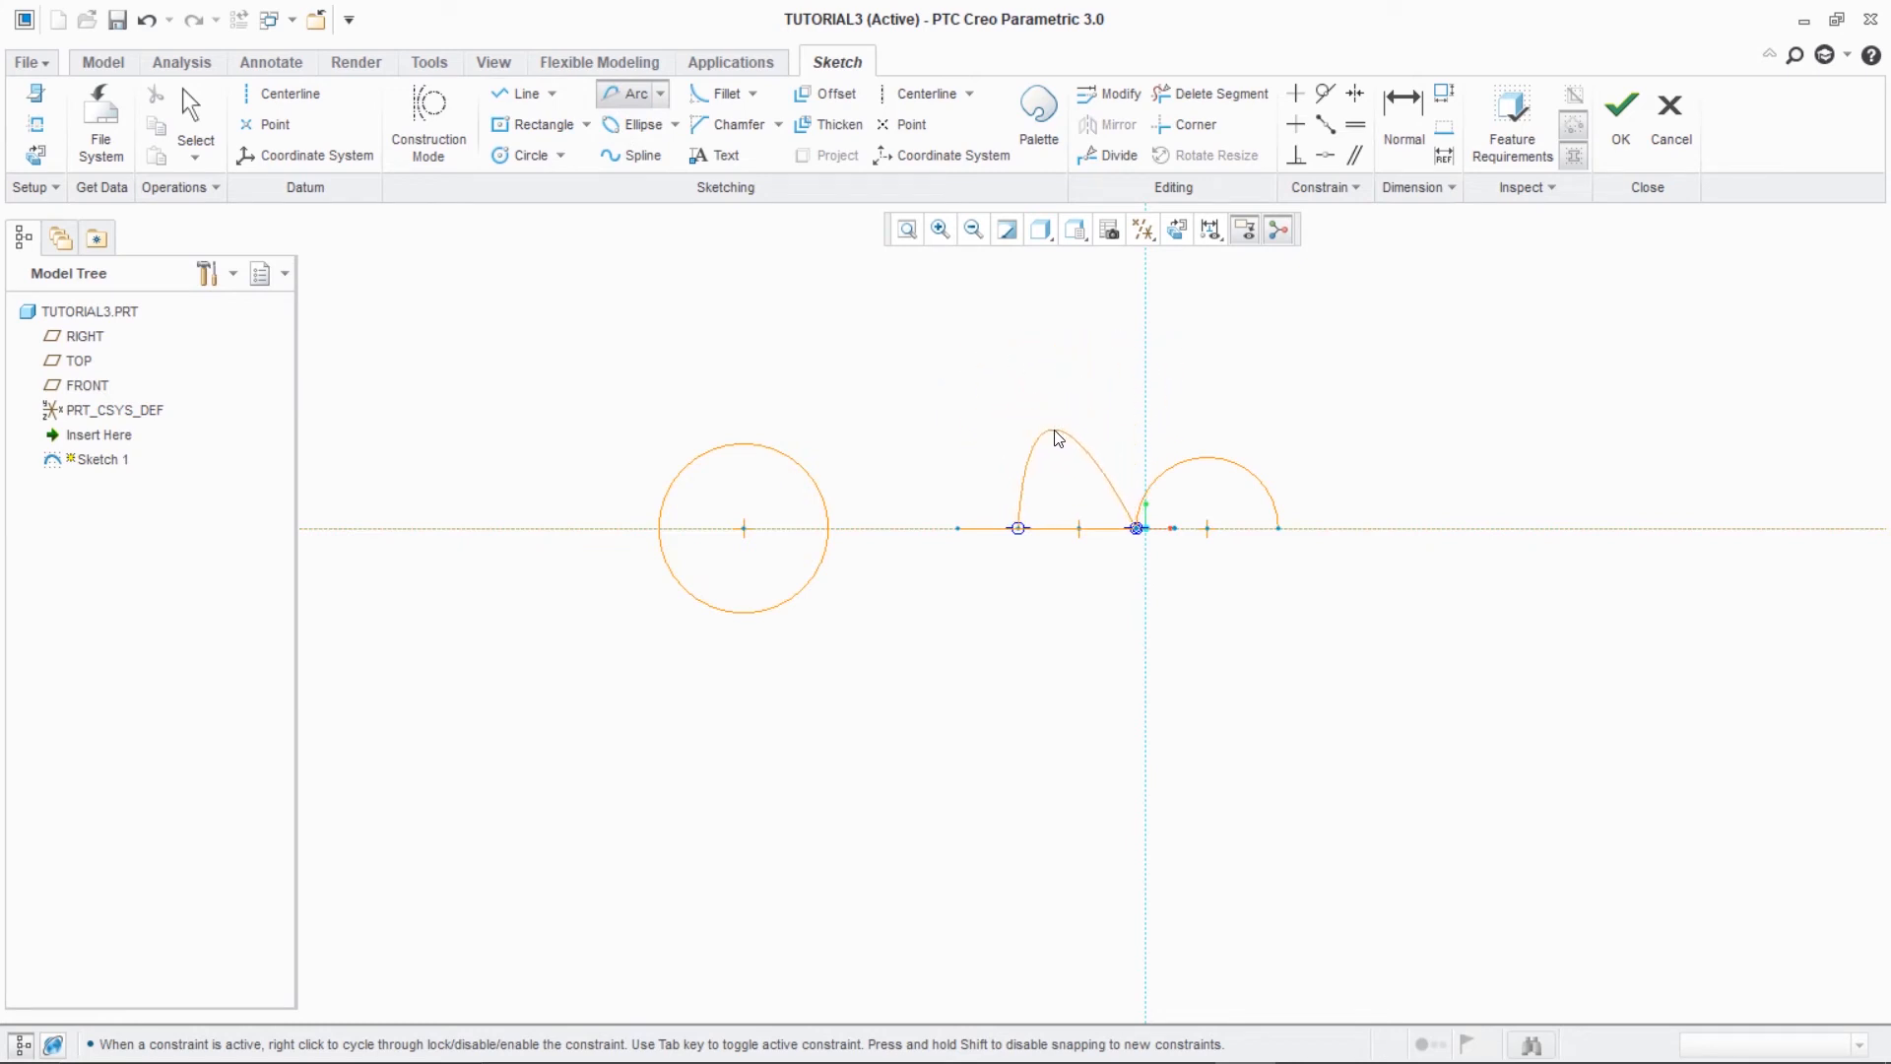
{"action": "middle_click", "coordinate": [1030, 401]}
{"action": "left_click", "coordinate": [1138, 529]}
{"action": "left_click", "coordinate": [1016, 423]}
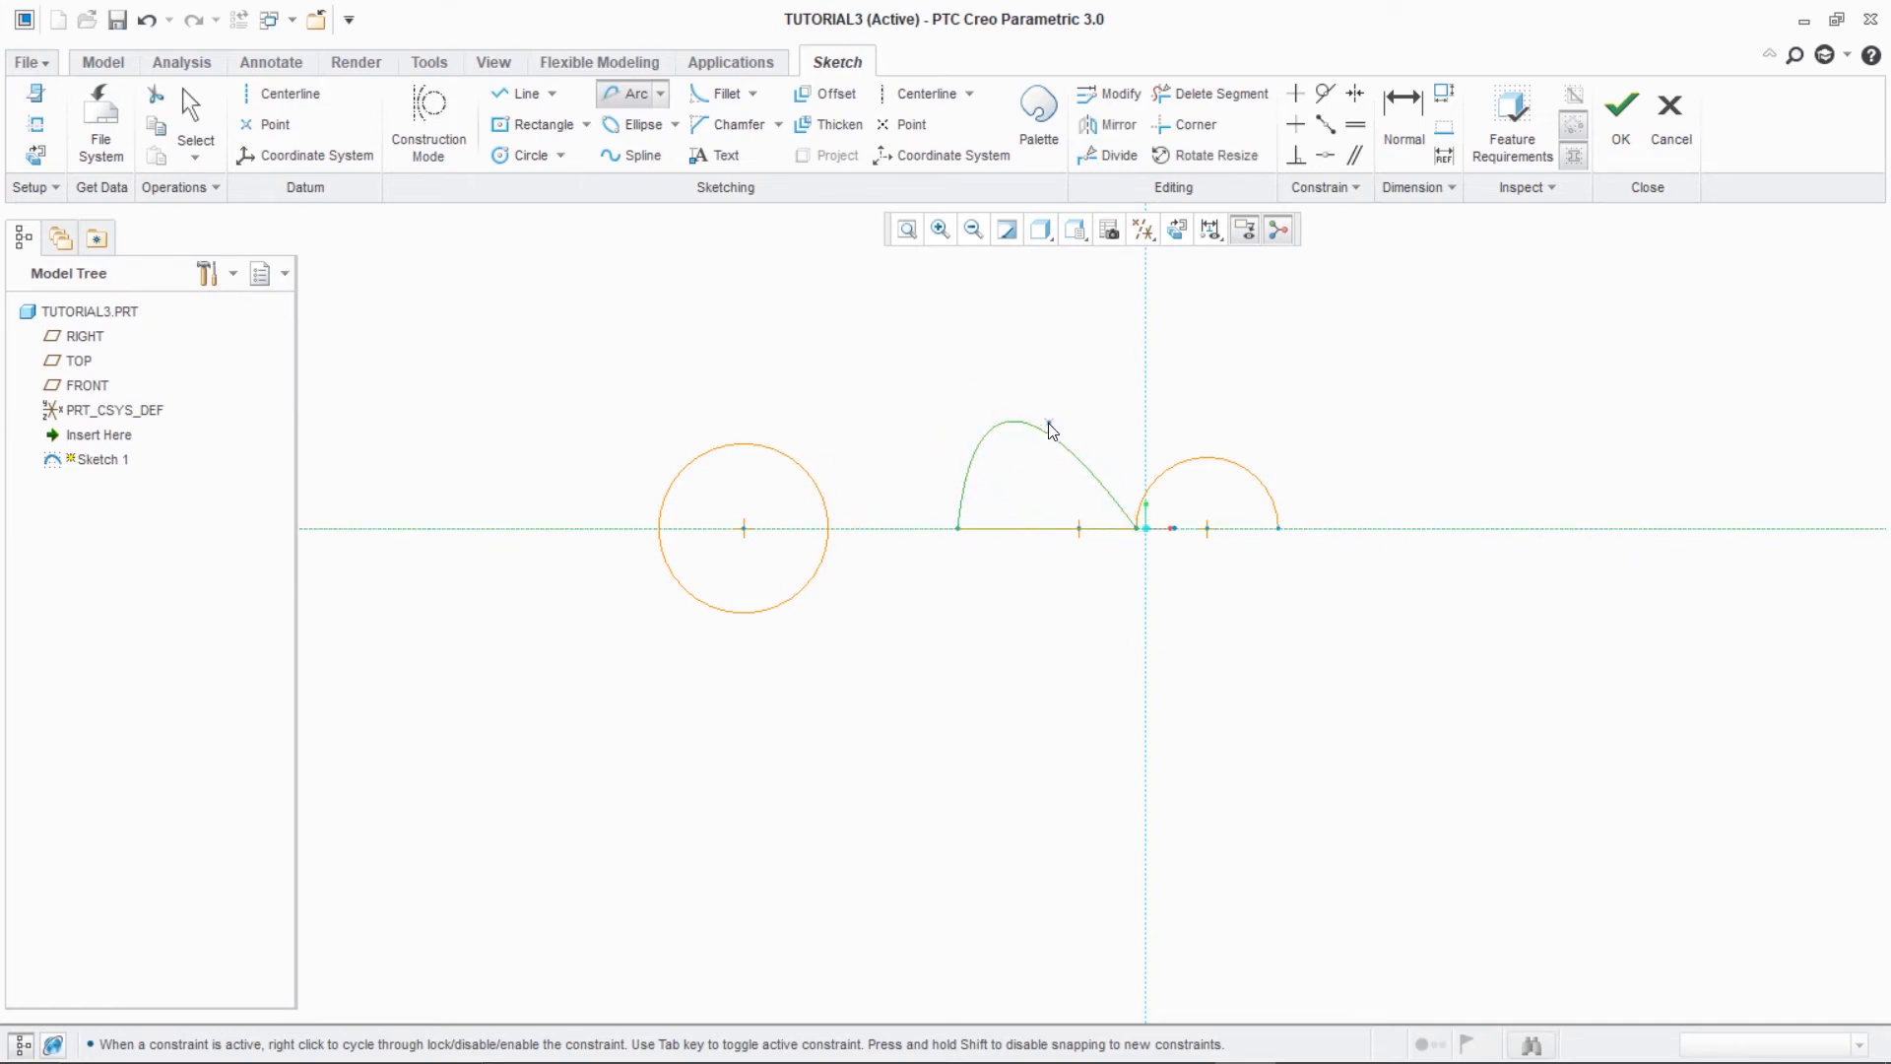
- Sketch two Conic arcs with endpoints on the circle, one bulging to the upper right and one to the lower left
{"action": "left_click", "coordinate": [724, 446]}
{"action": "left_click", "coordinate": [824, 549]}
{"action": "left_click", "coordinate": [714, 478]}
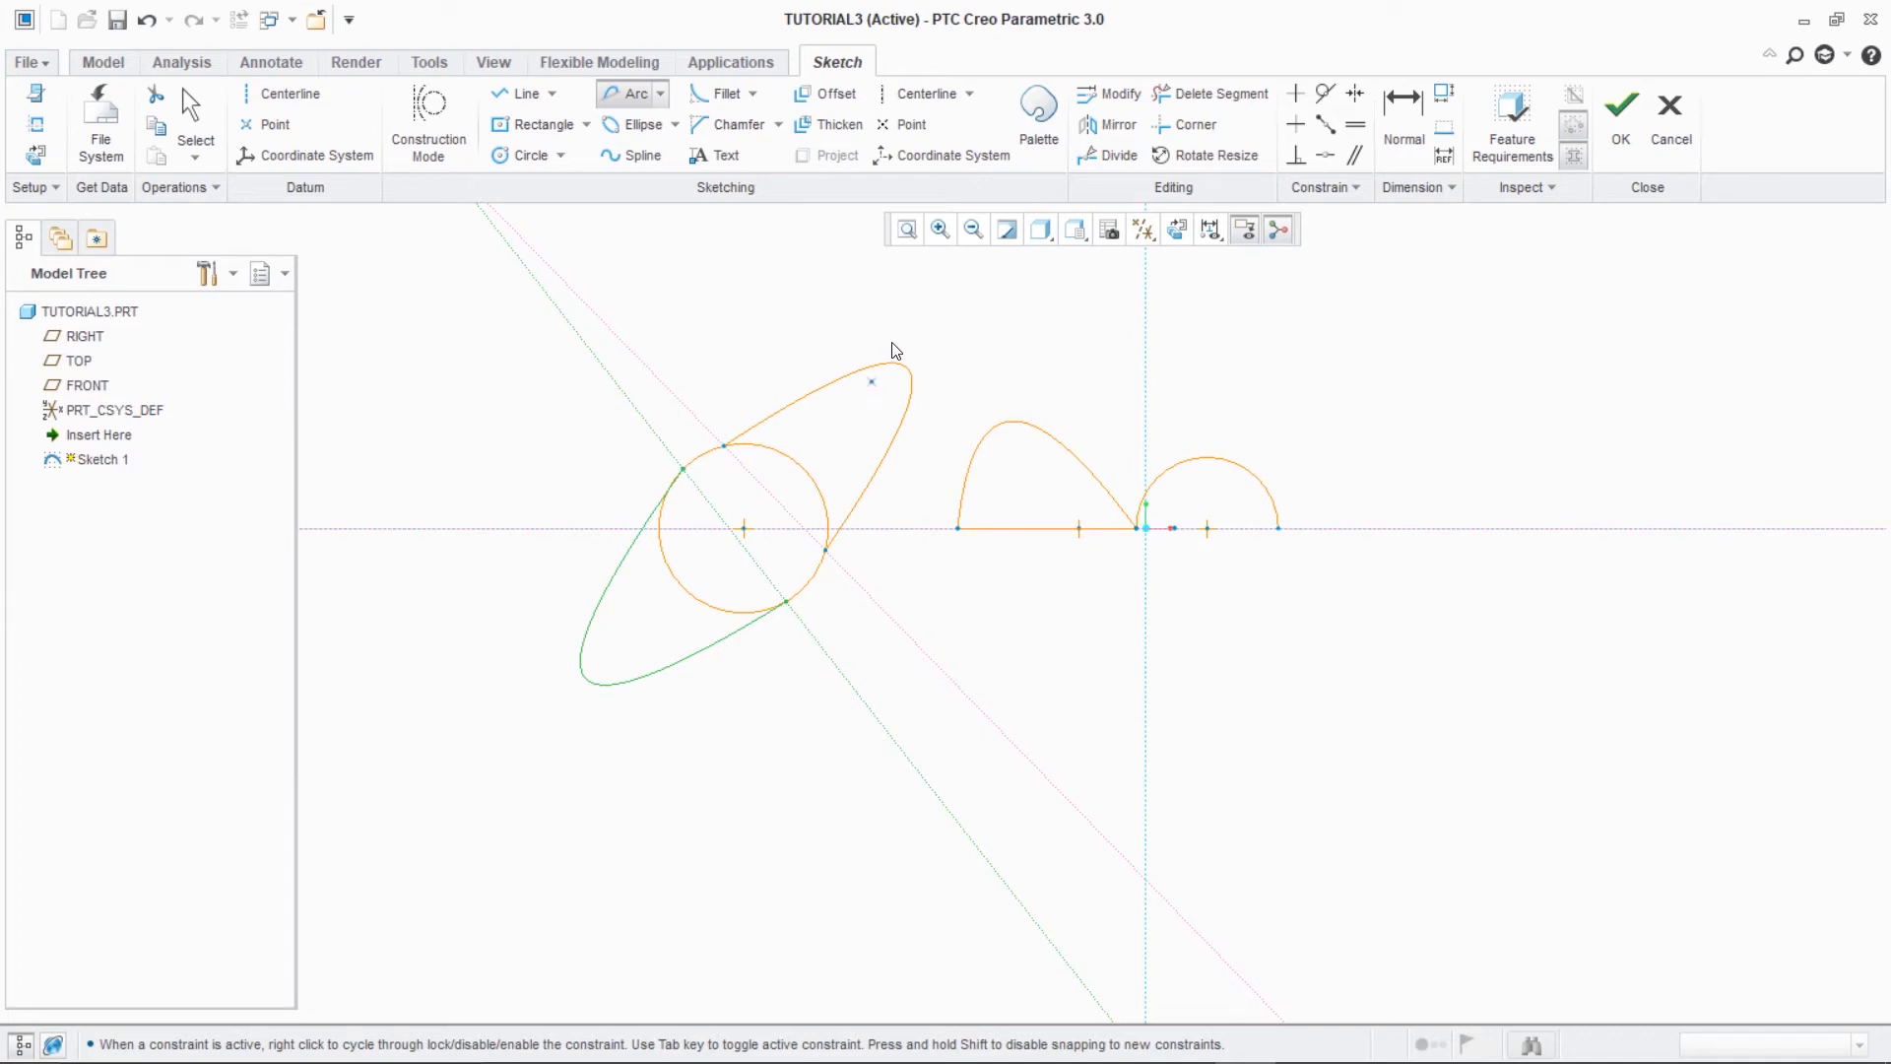
- Undo the conic arcs, the line, the circle and the remaining arc geometry to empty the sketch
{"action": "key", "text": "ctrl+z"}
{"action": "key", "text": "ctrl+z"}
{"action": "key", "text": "ctrl+z"}
{"action": "key", "text": "ctrl+z"}
{"action": "key", "text": "ctrl+z"}
{"action": "key", "text": "ctrl+z"}
{"action": "key", "text": "ctrl+z"}
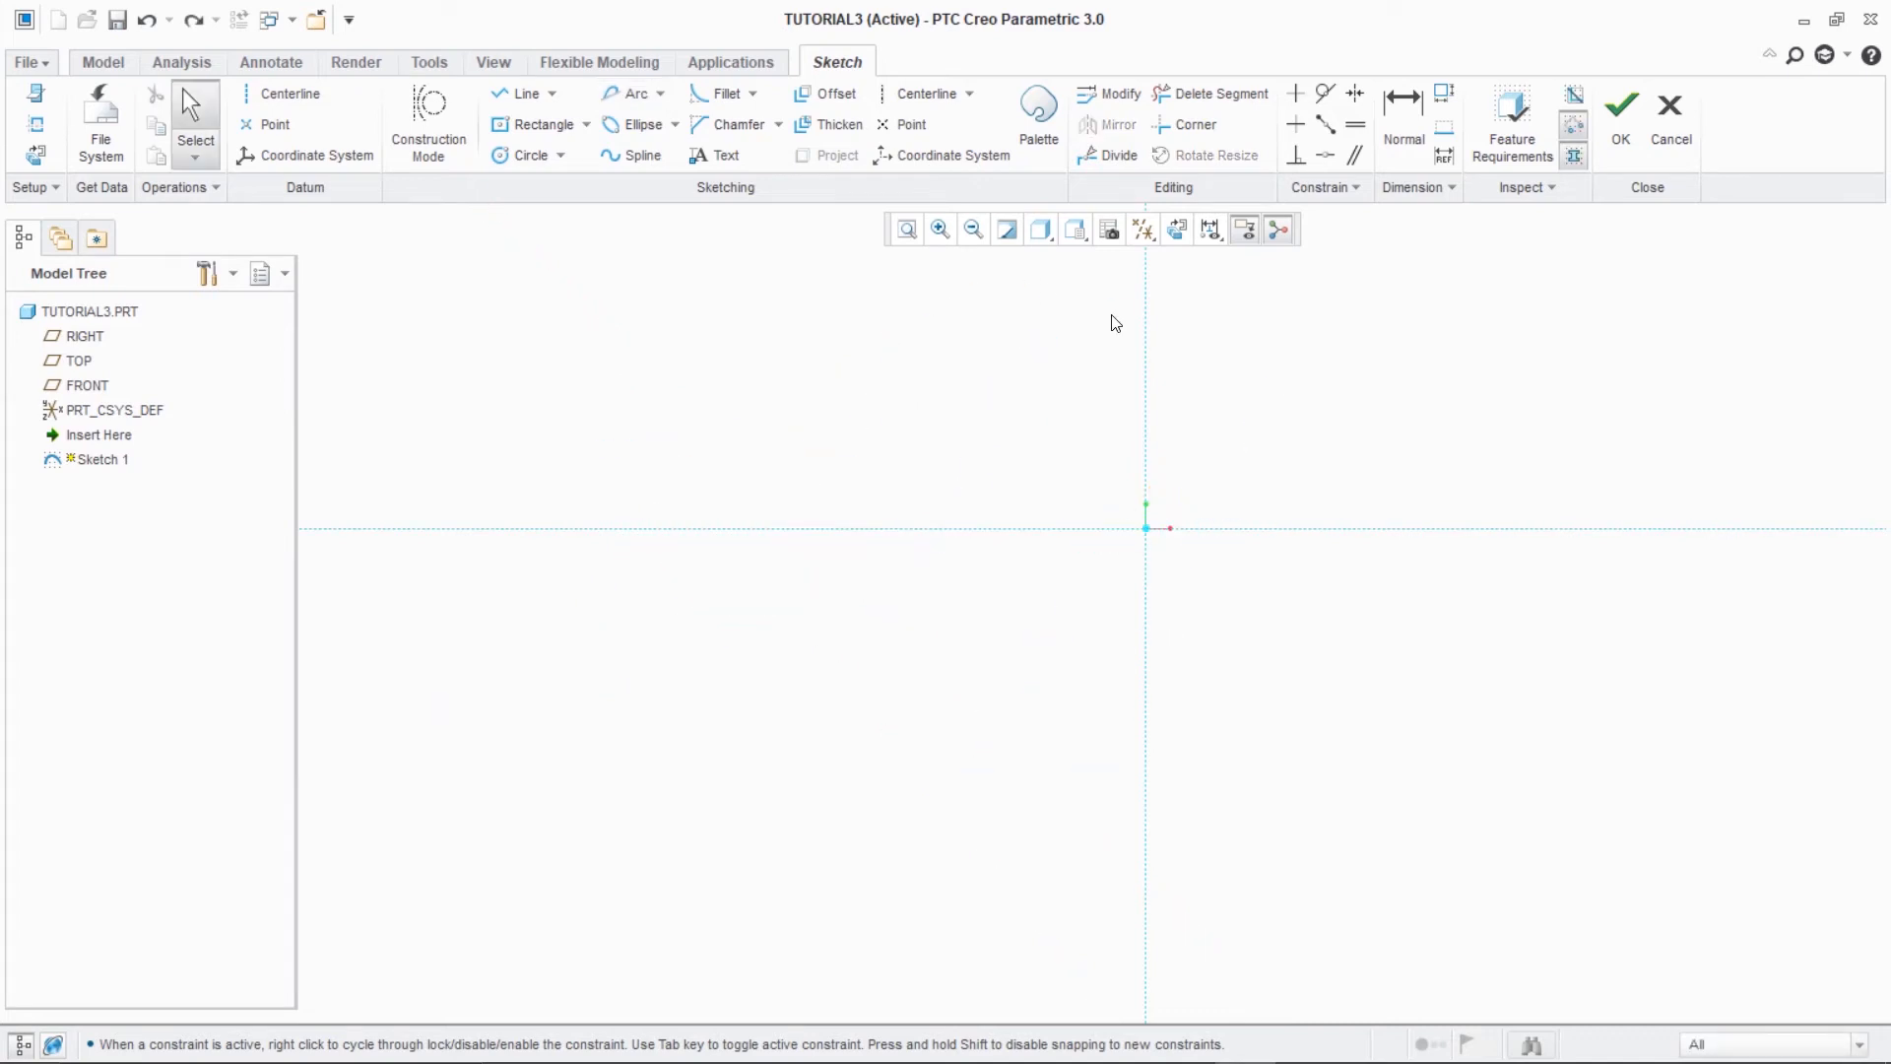
- Sketch two Axis Ends ellipses, an upright one about 656 by 1596 left of the origin and a tilted one right of it
{"action": "left_click", "coordinate": [625, 128]}
{"action": "left_click", "coordinate": [672, 125]}
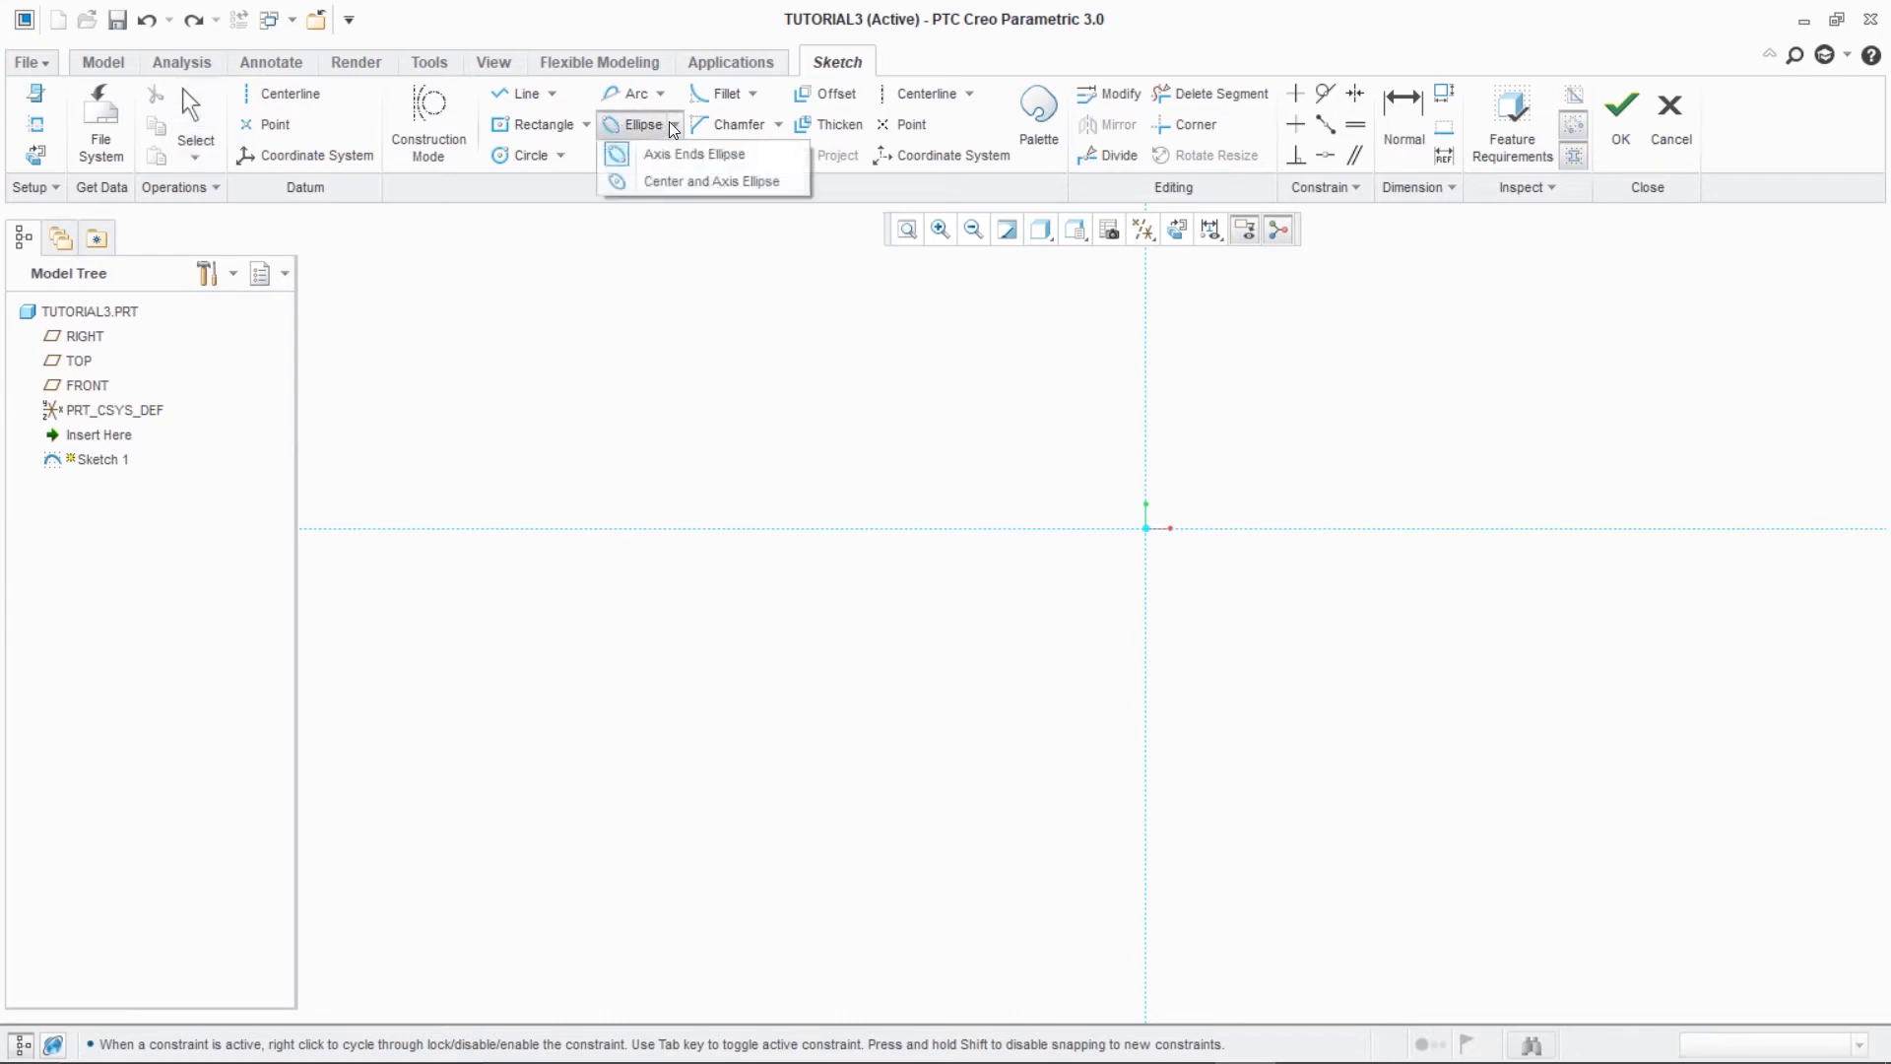
{"action": "left_click", "coordinate": [672, 125]}
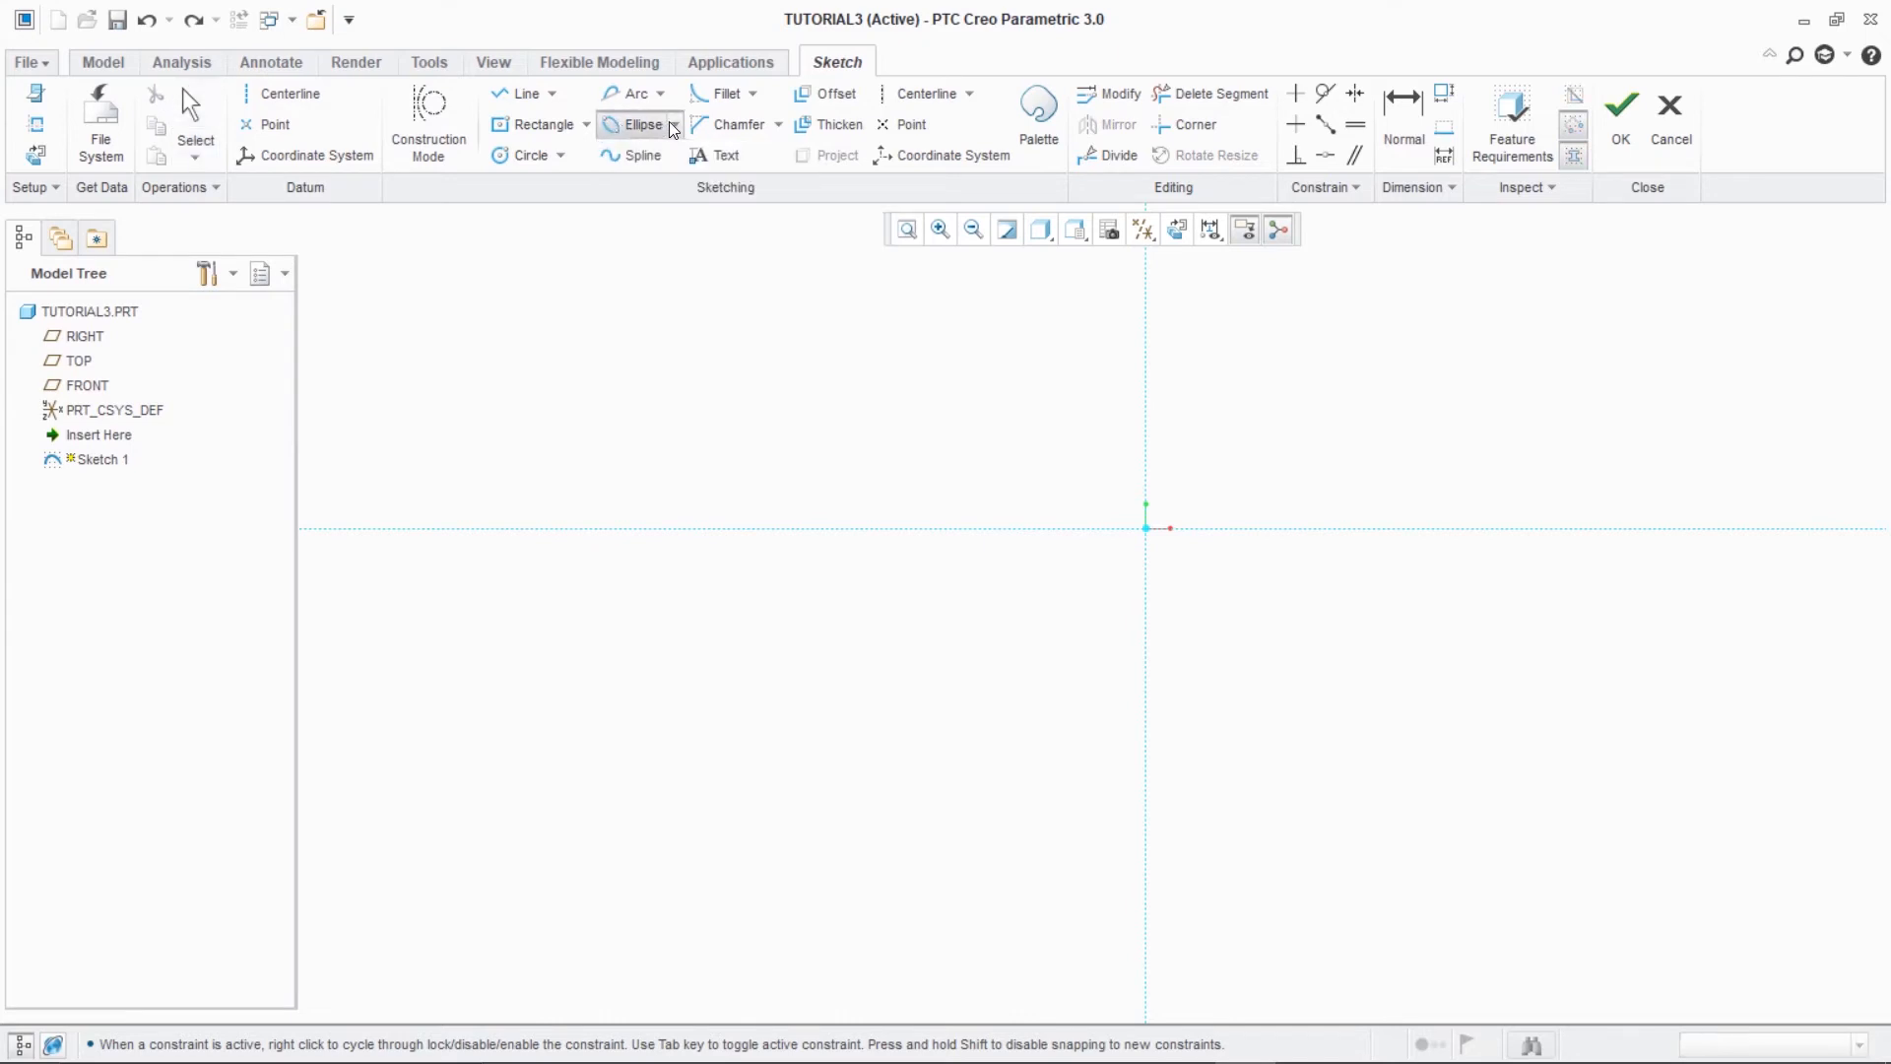
{"action": "left_click", "coordinate": [649, 529]}
{"action": "left_click", "coordinate": [871, 534]}
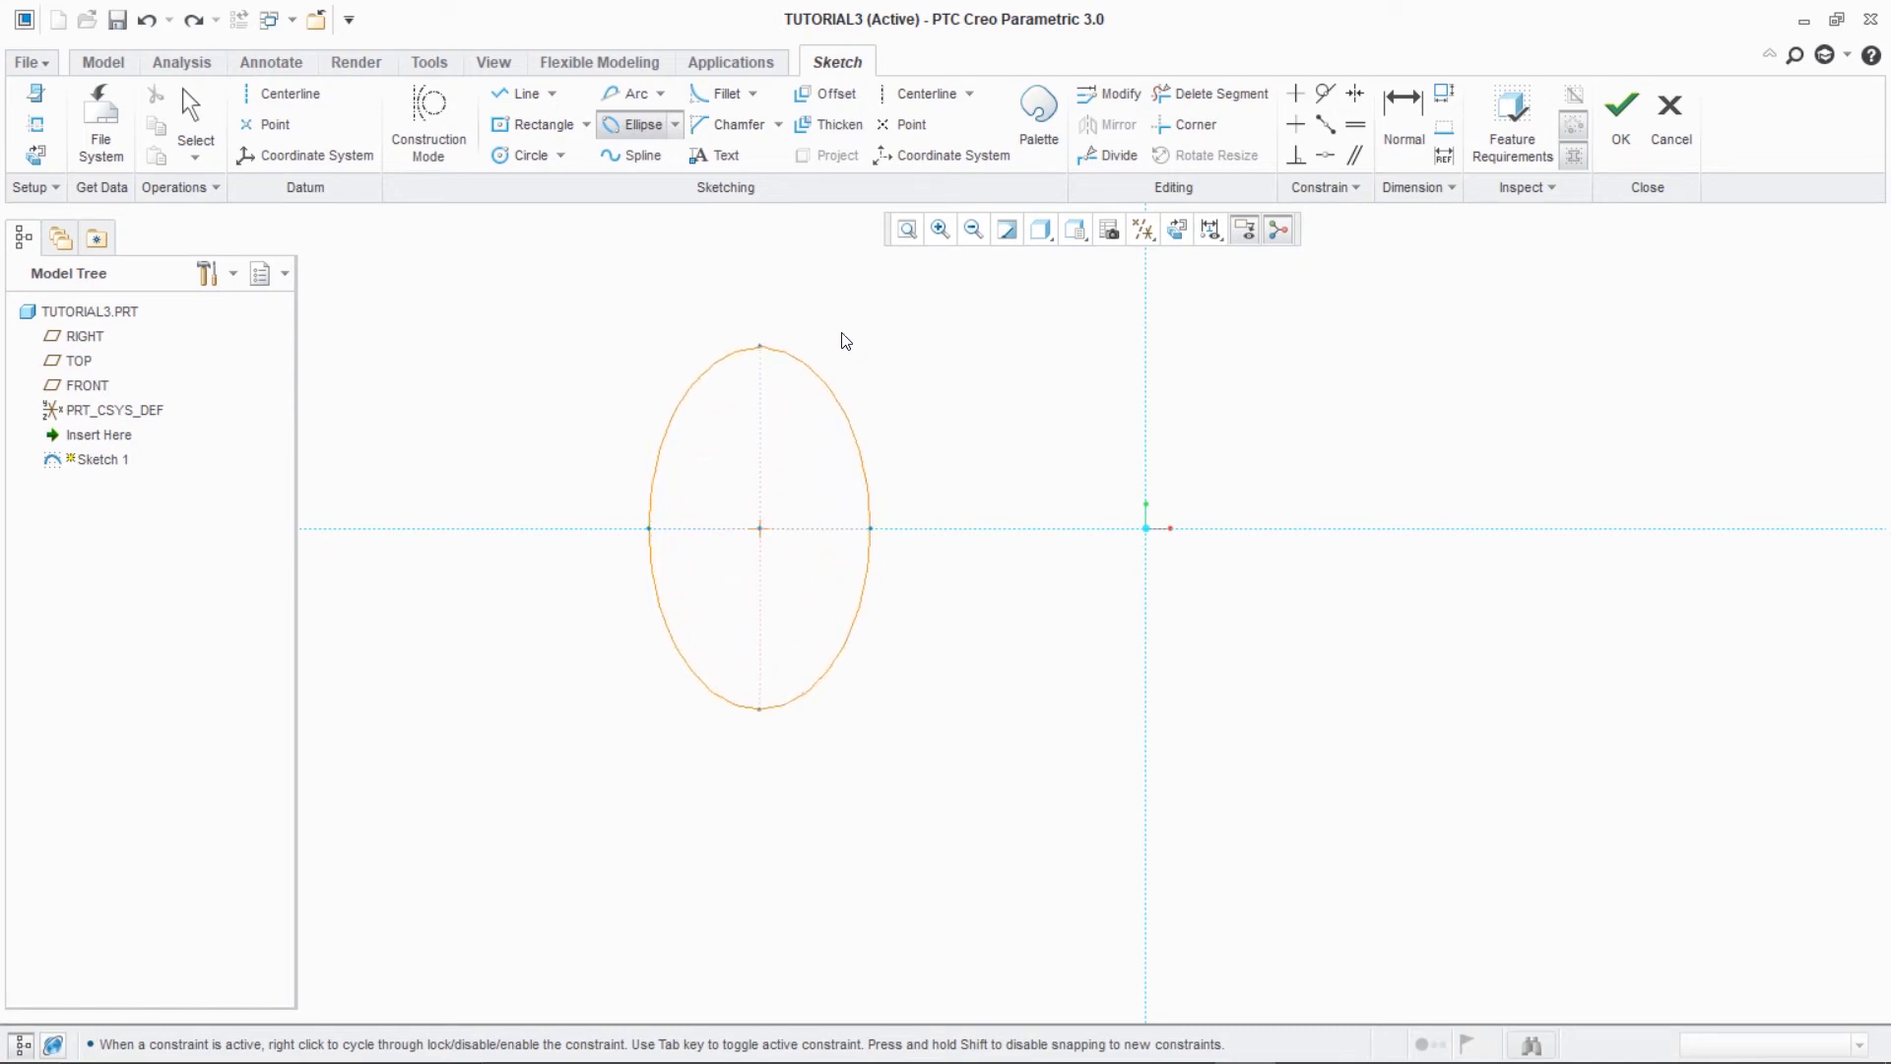
{"action": "left_click", "coordinate": [836, 266]}
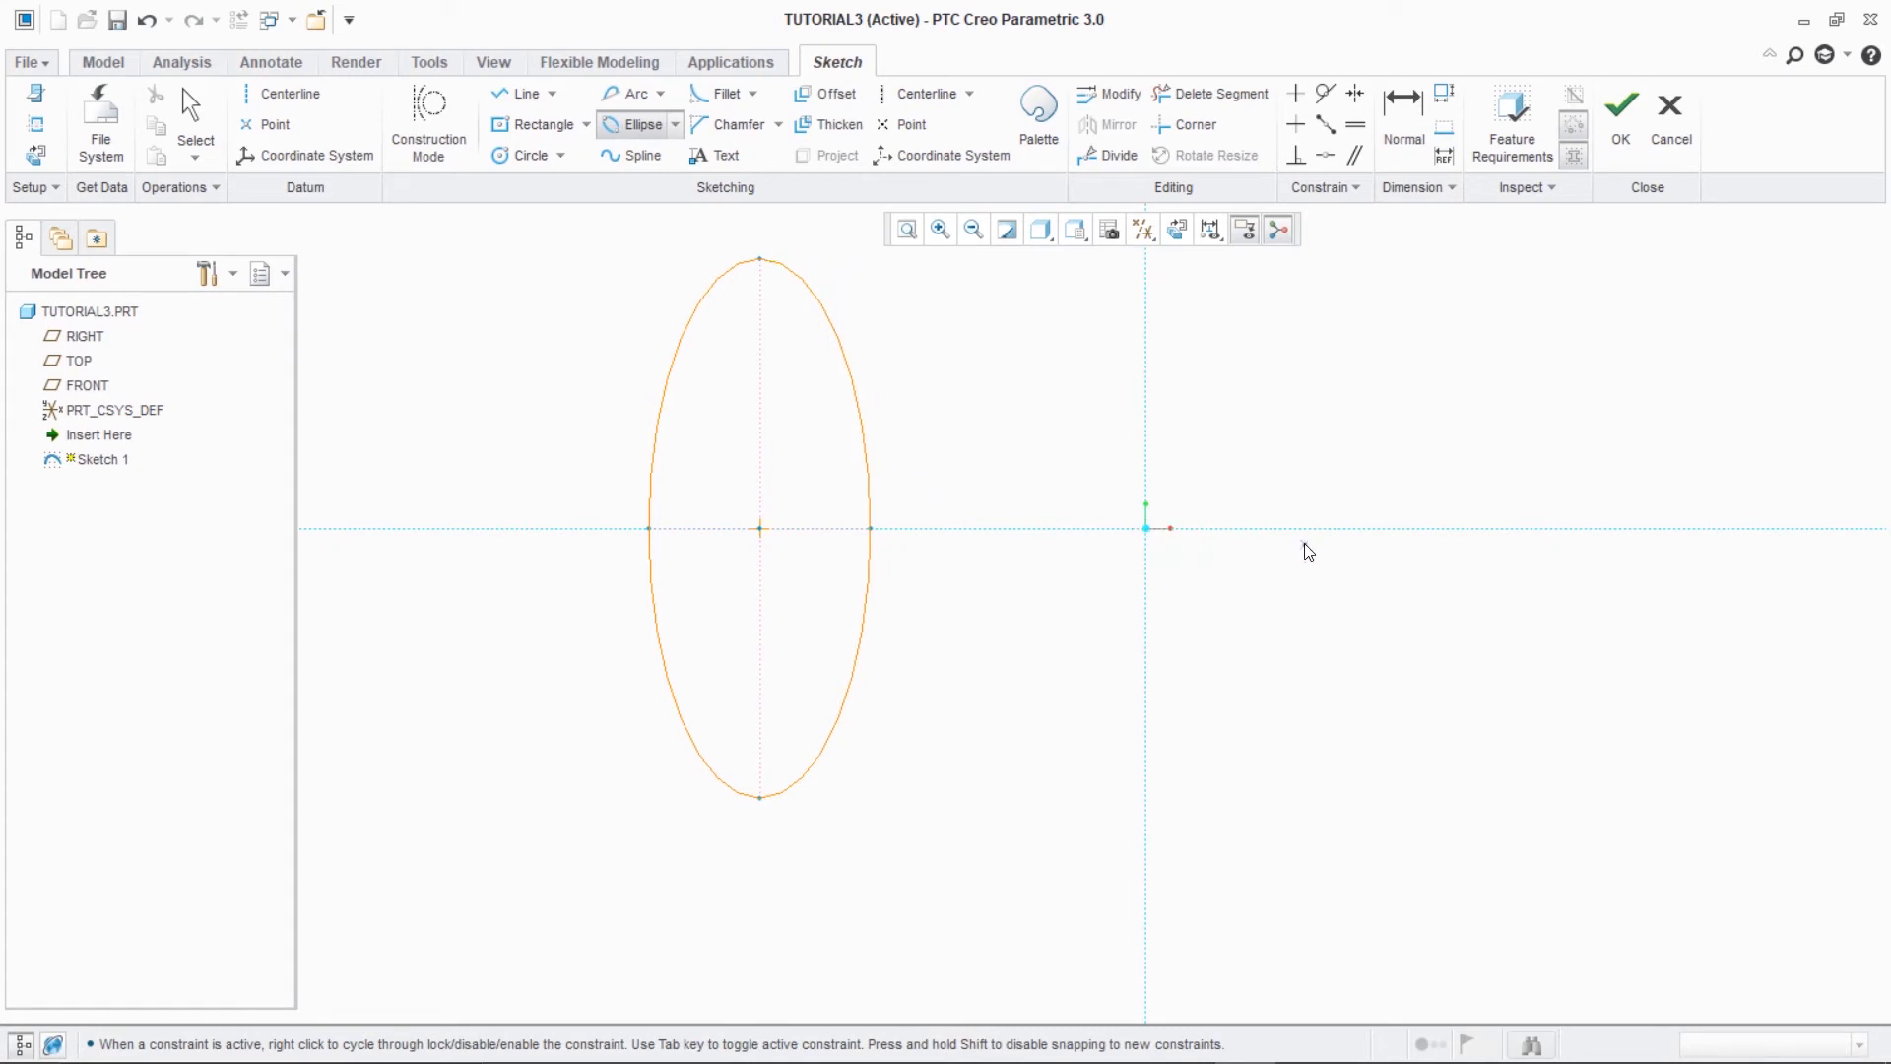
{"action": "left_click", "coordinate": [1448, 636]}
{"action": "left_click", "coordinate": [1254, 817]}
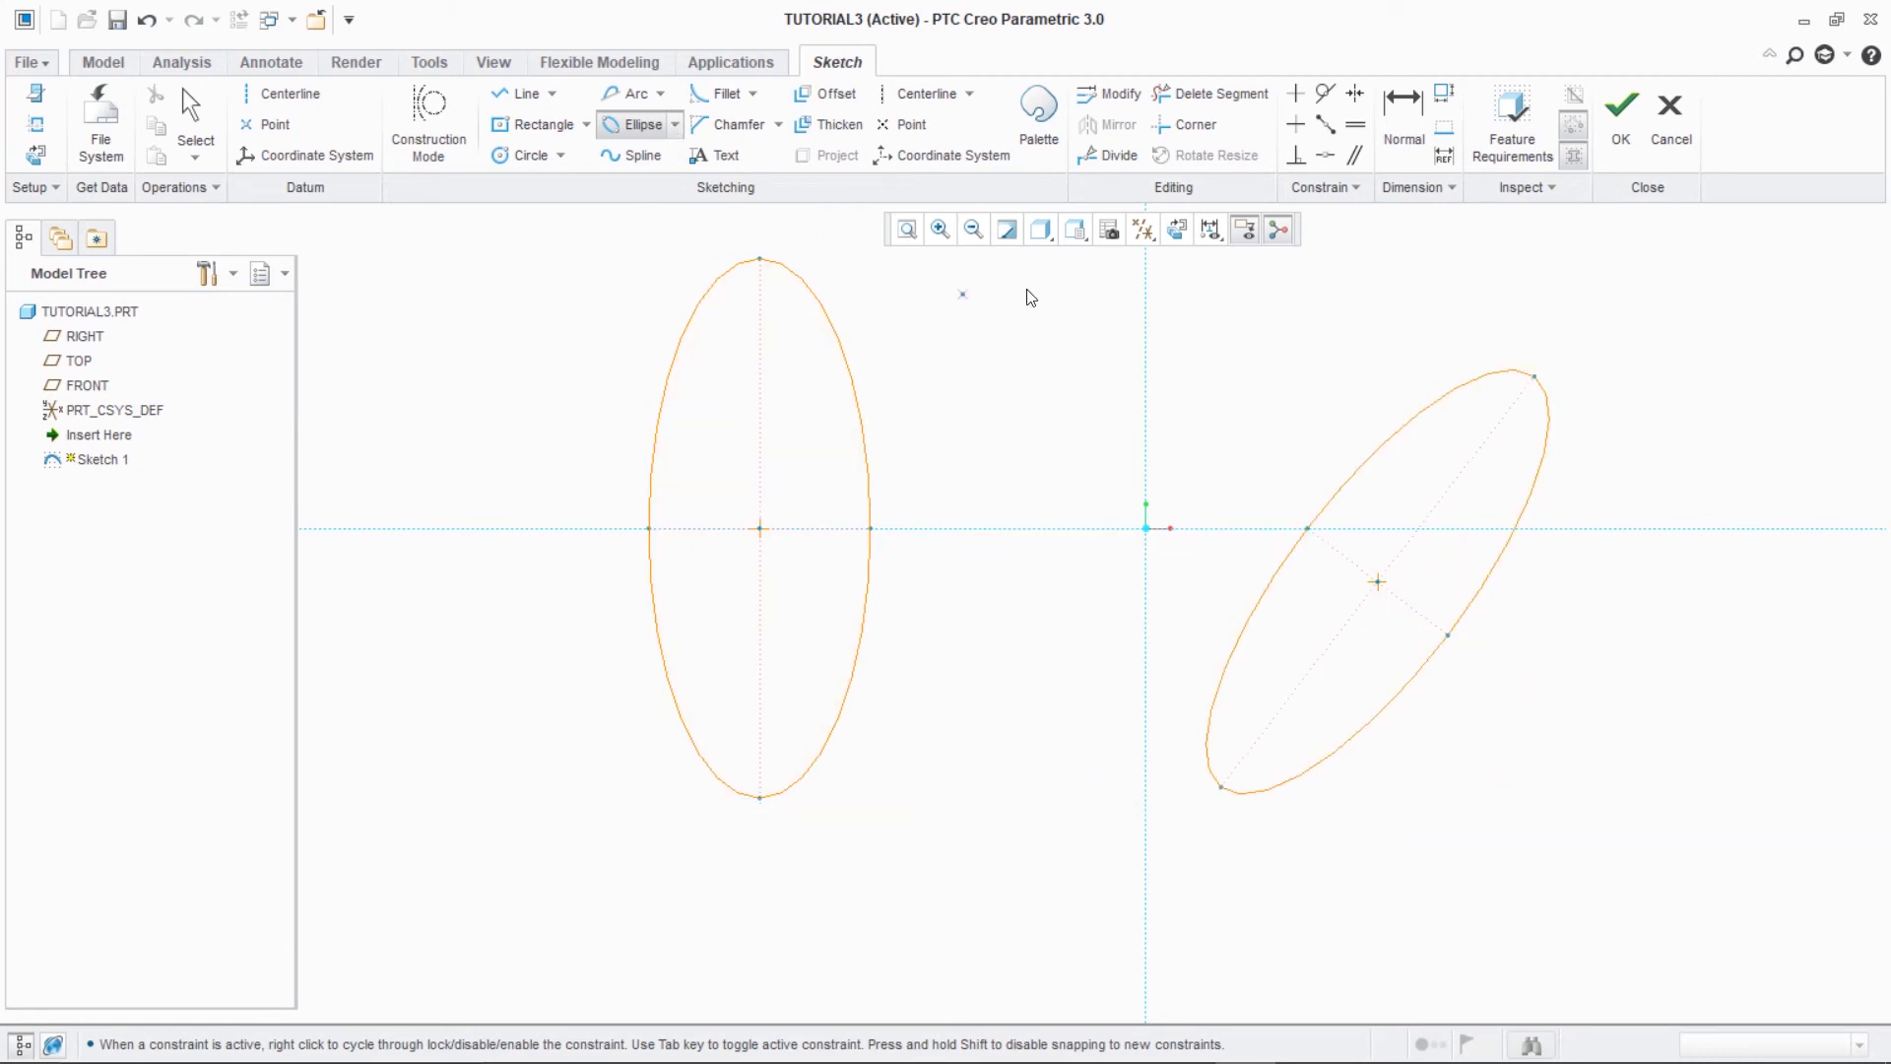
- Move the upright ellipse's height dimension to its left and its width dimension above it
{"action": "left_click", "coordinate": [1404, 116]}
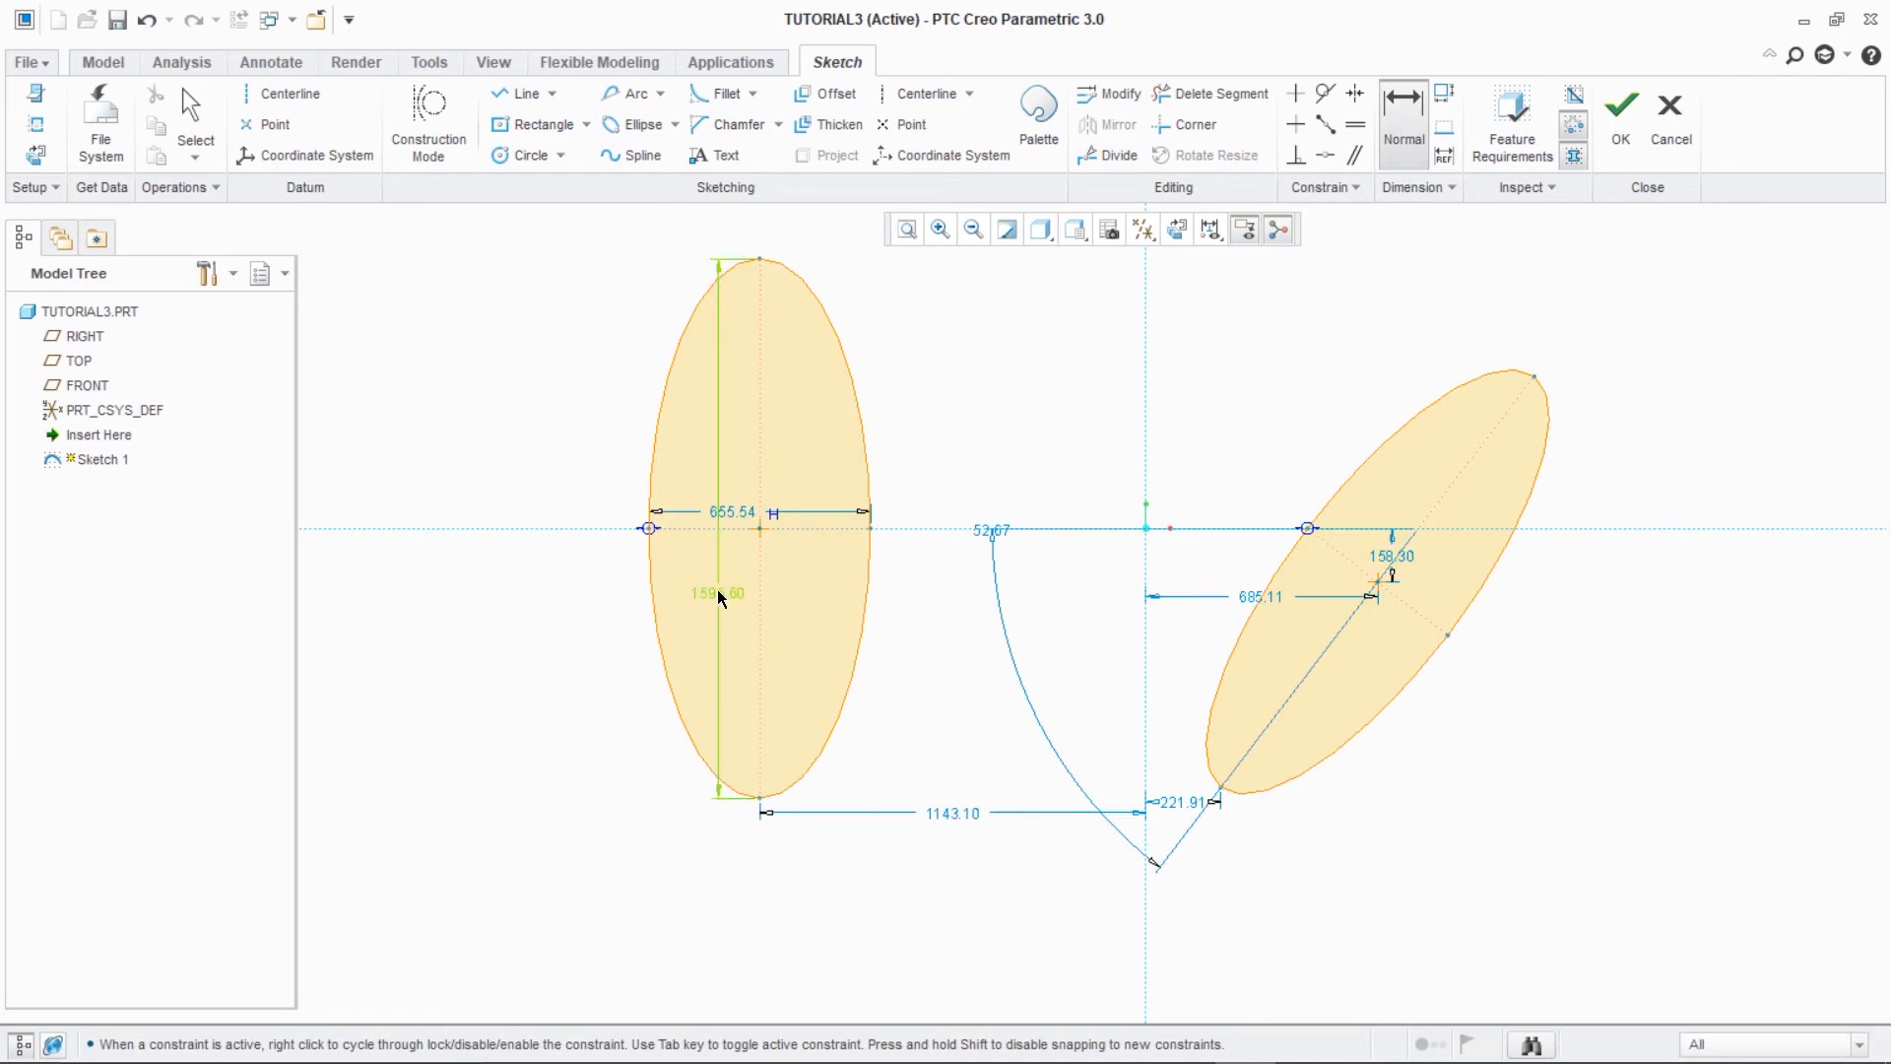
{"action": "middle_click", "coordinate": [502, 482]}
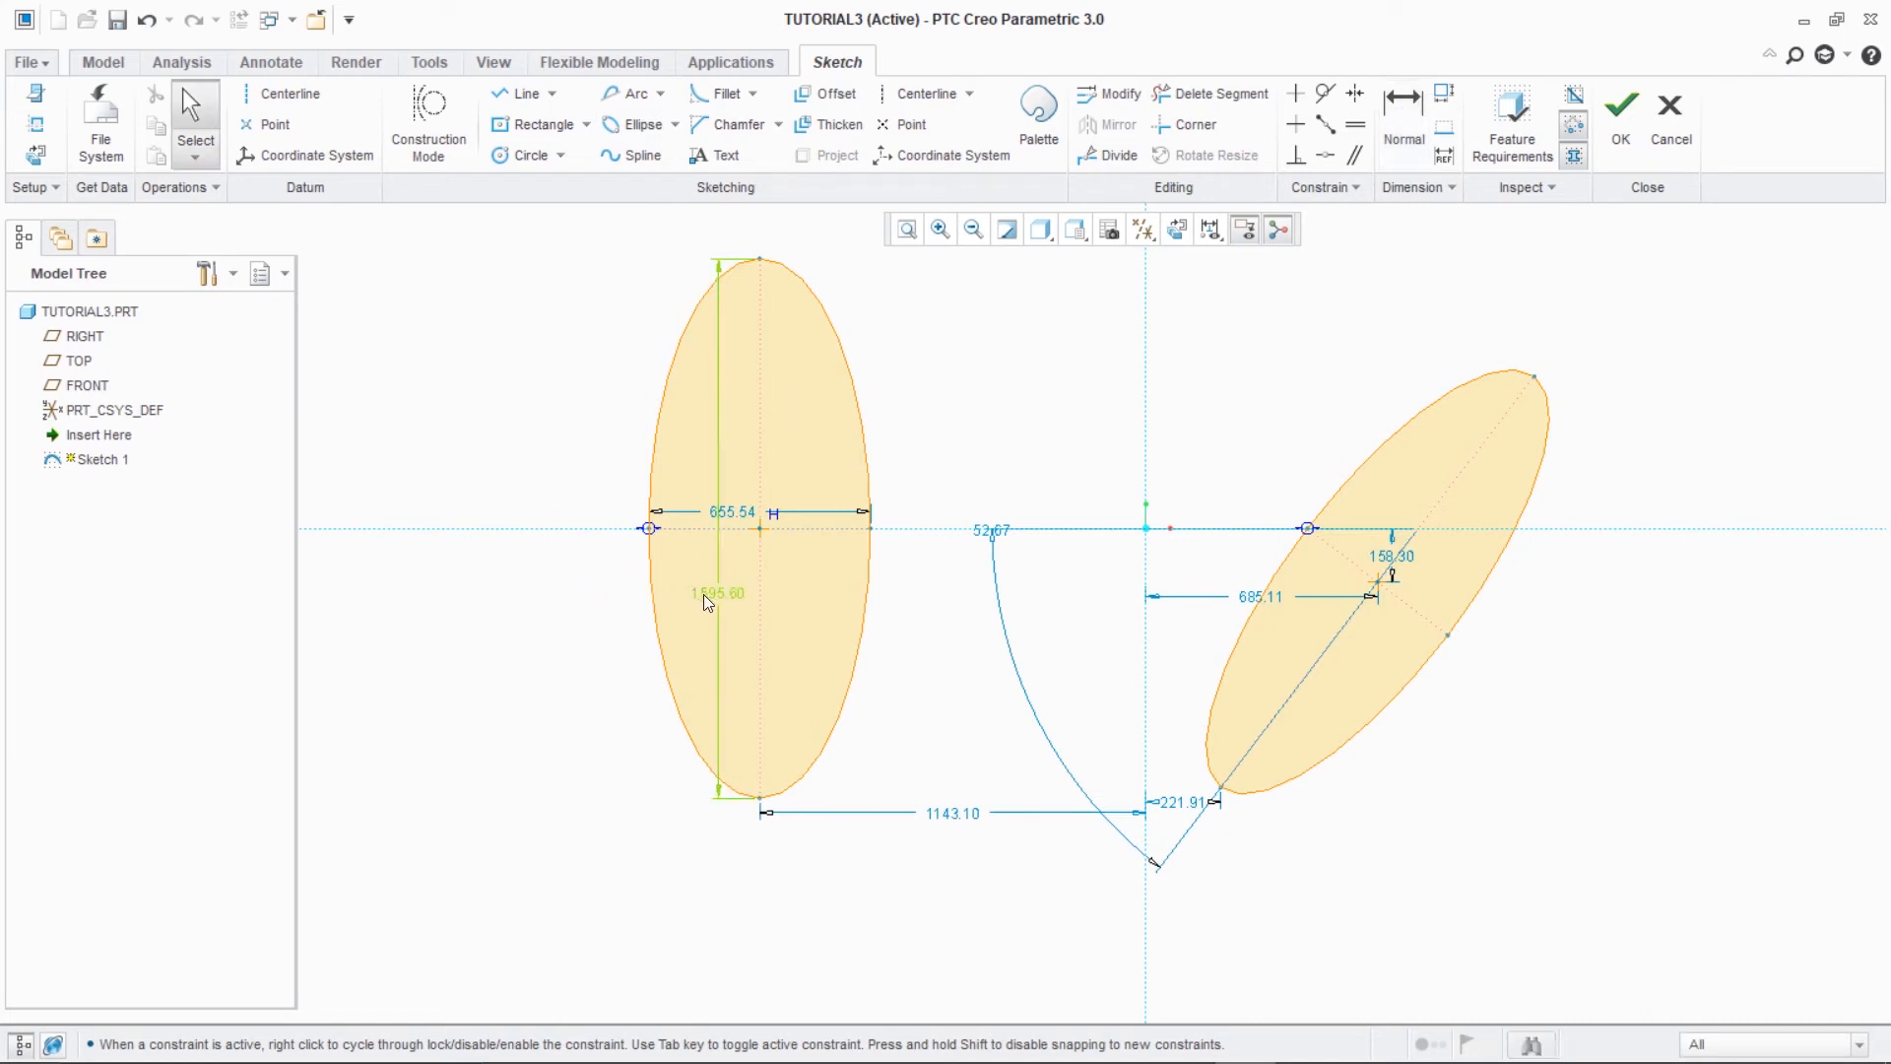
{"action": "left_click_drag", "start_coordinate": [739, 594], "coordinate": [459, 570]}
{"action": "left_click_drag", "start_coordinate": [720, 508], "coordinate": [729, 227]}
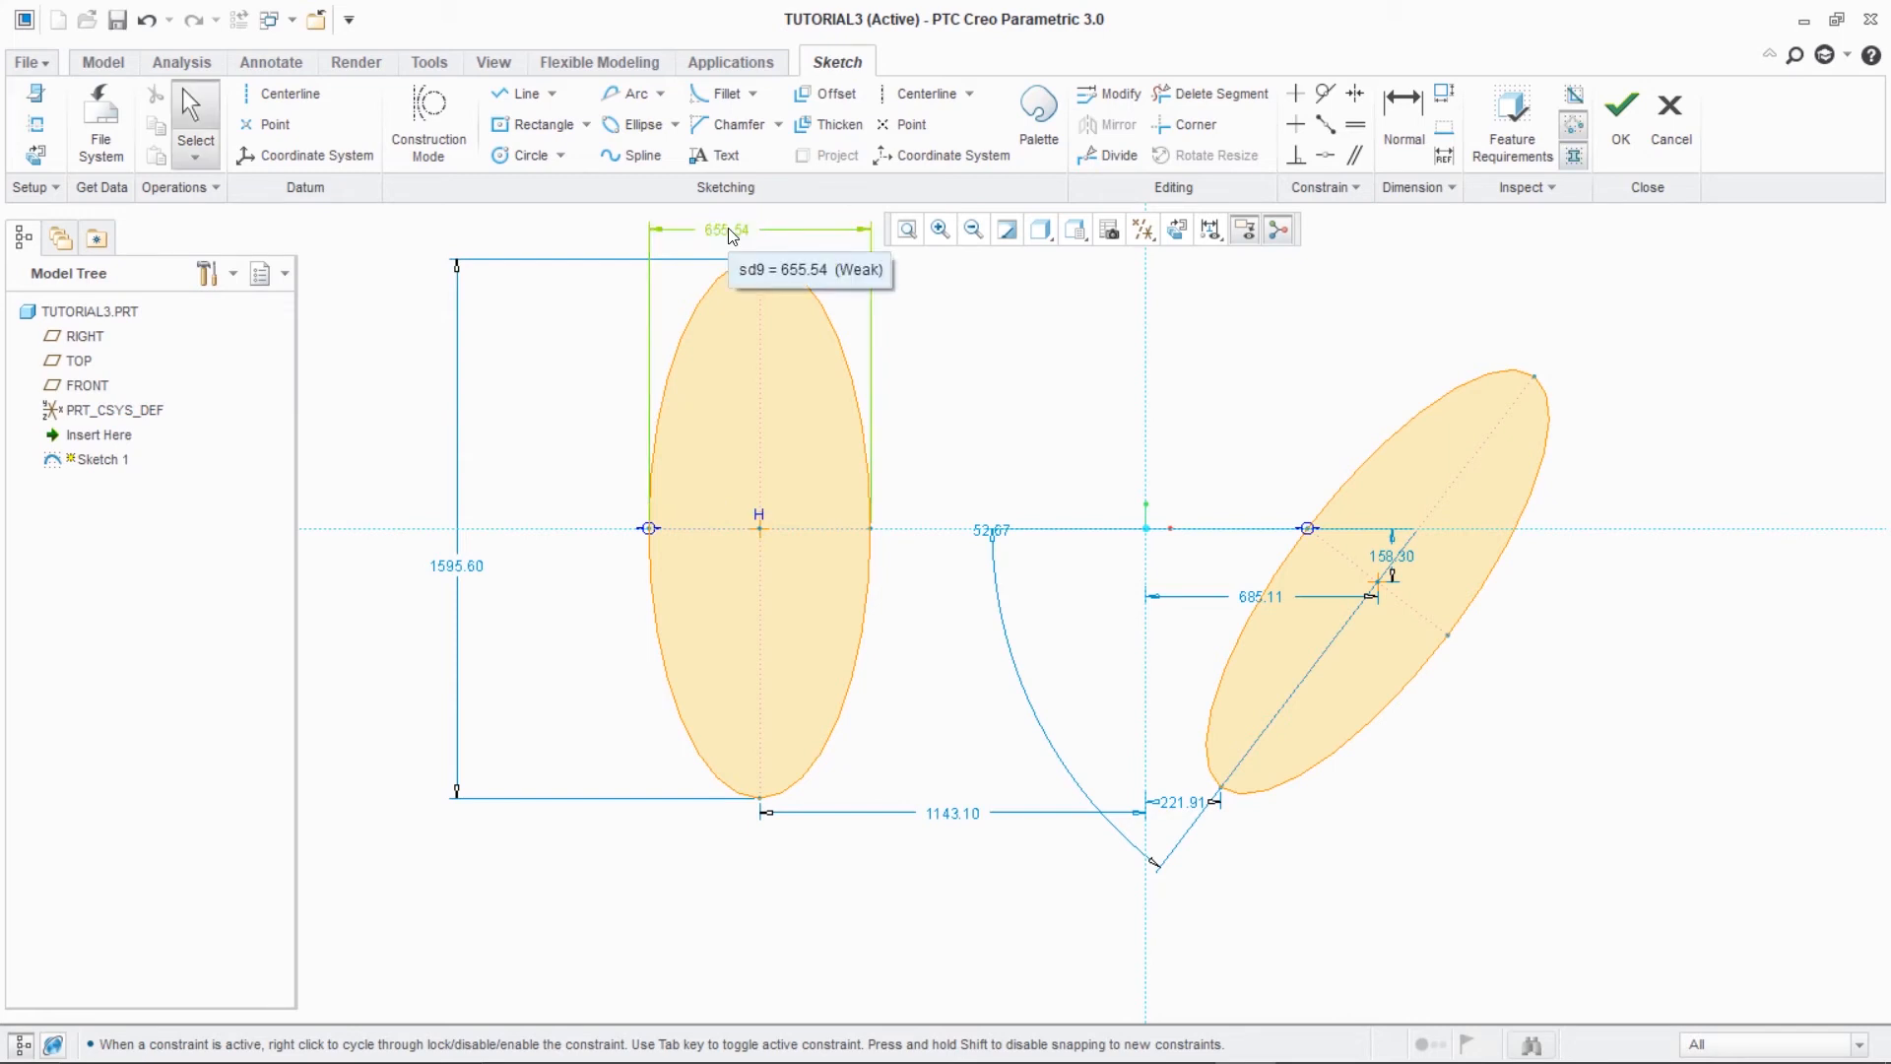
- Sketch two Center and Axis ellipses, one about 1122 by 1006 overlapping the upright ellipse and a small tilted one at the far right
{"action": "left_click", "coordinate": [675, 125]}
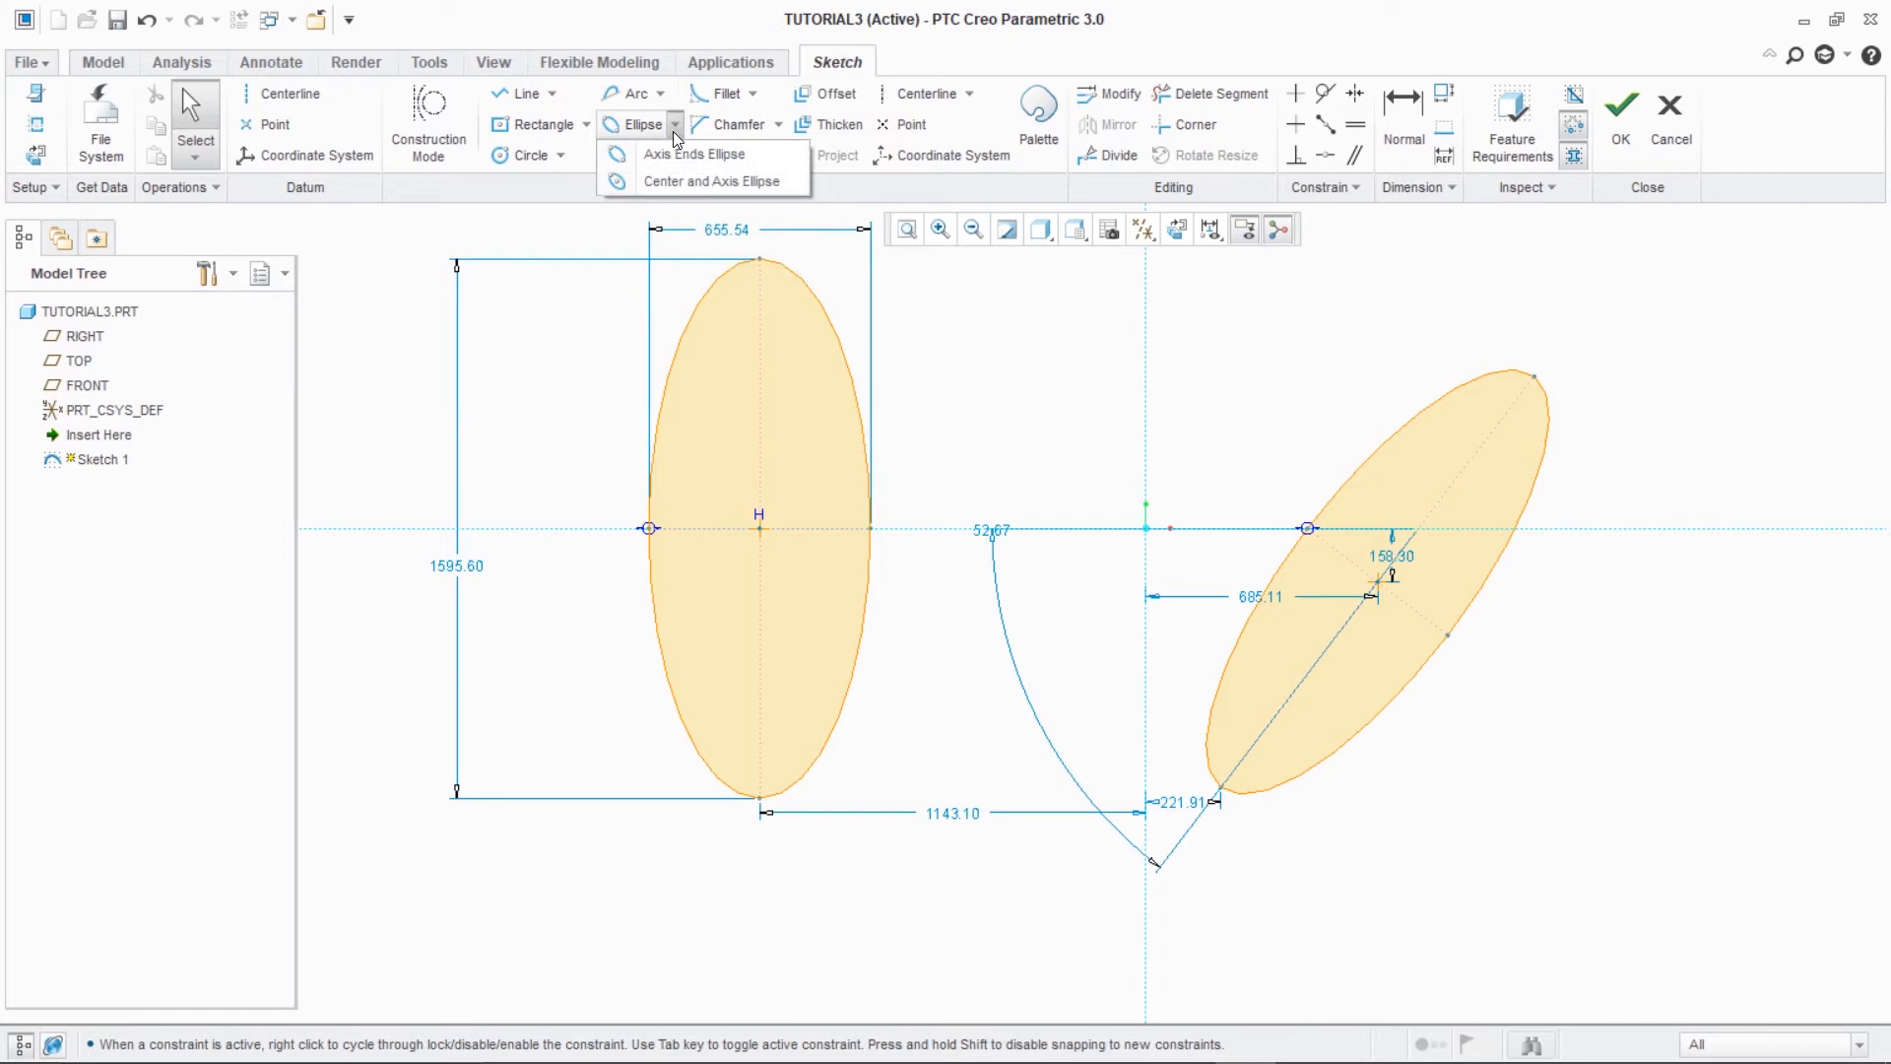
{"action": "left_click", "coordinate": [671, 181]}
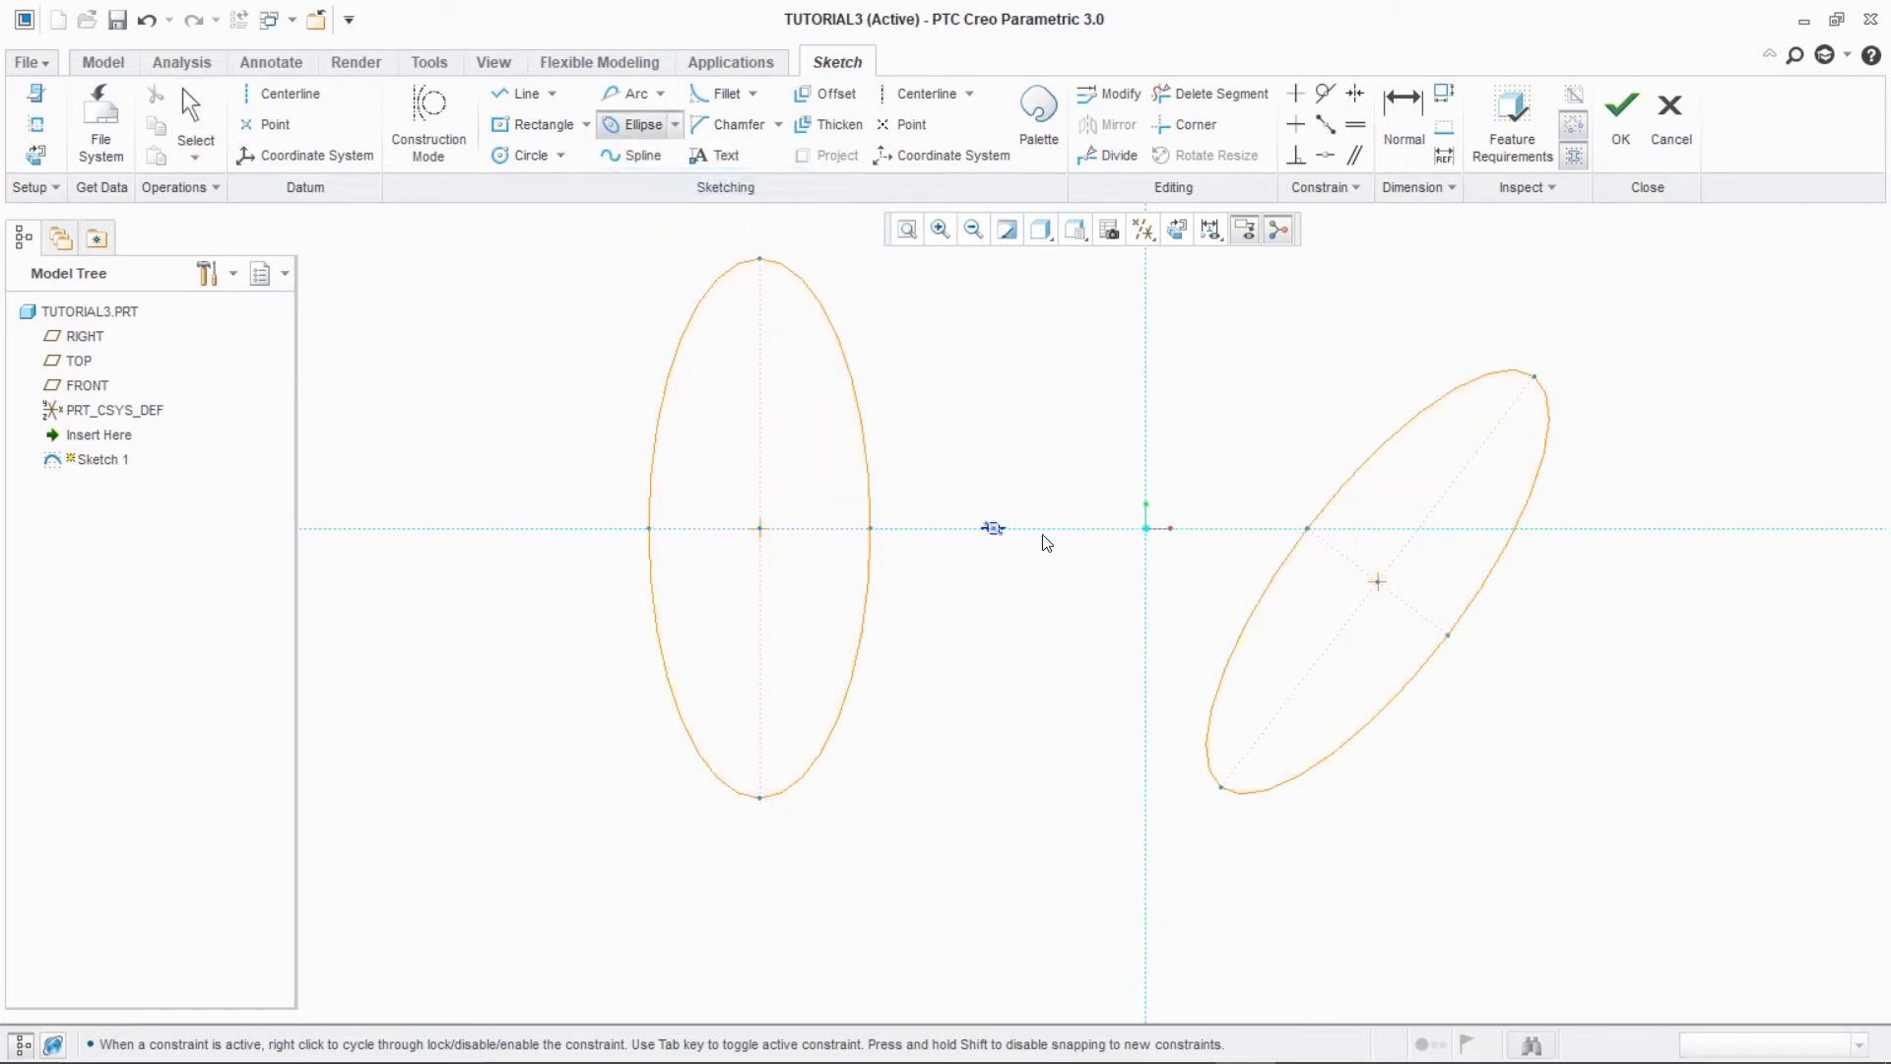
{"action": "left_click", "coordinate": [759, 528]}
{"action": "left_click", "coordinate": [878, 364]}
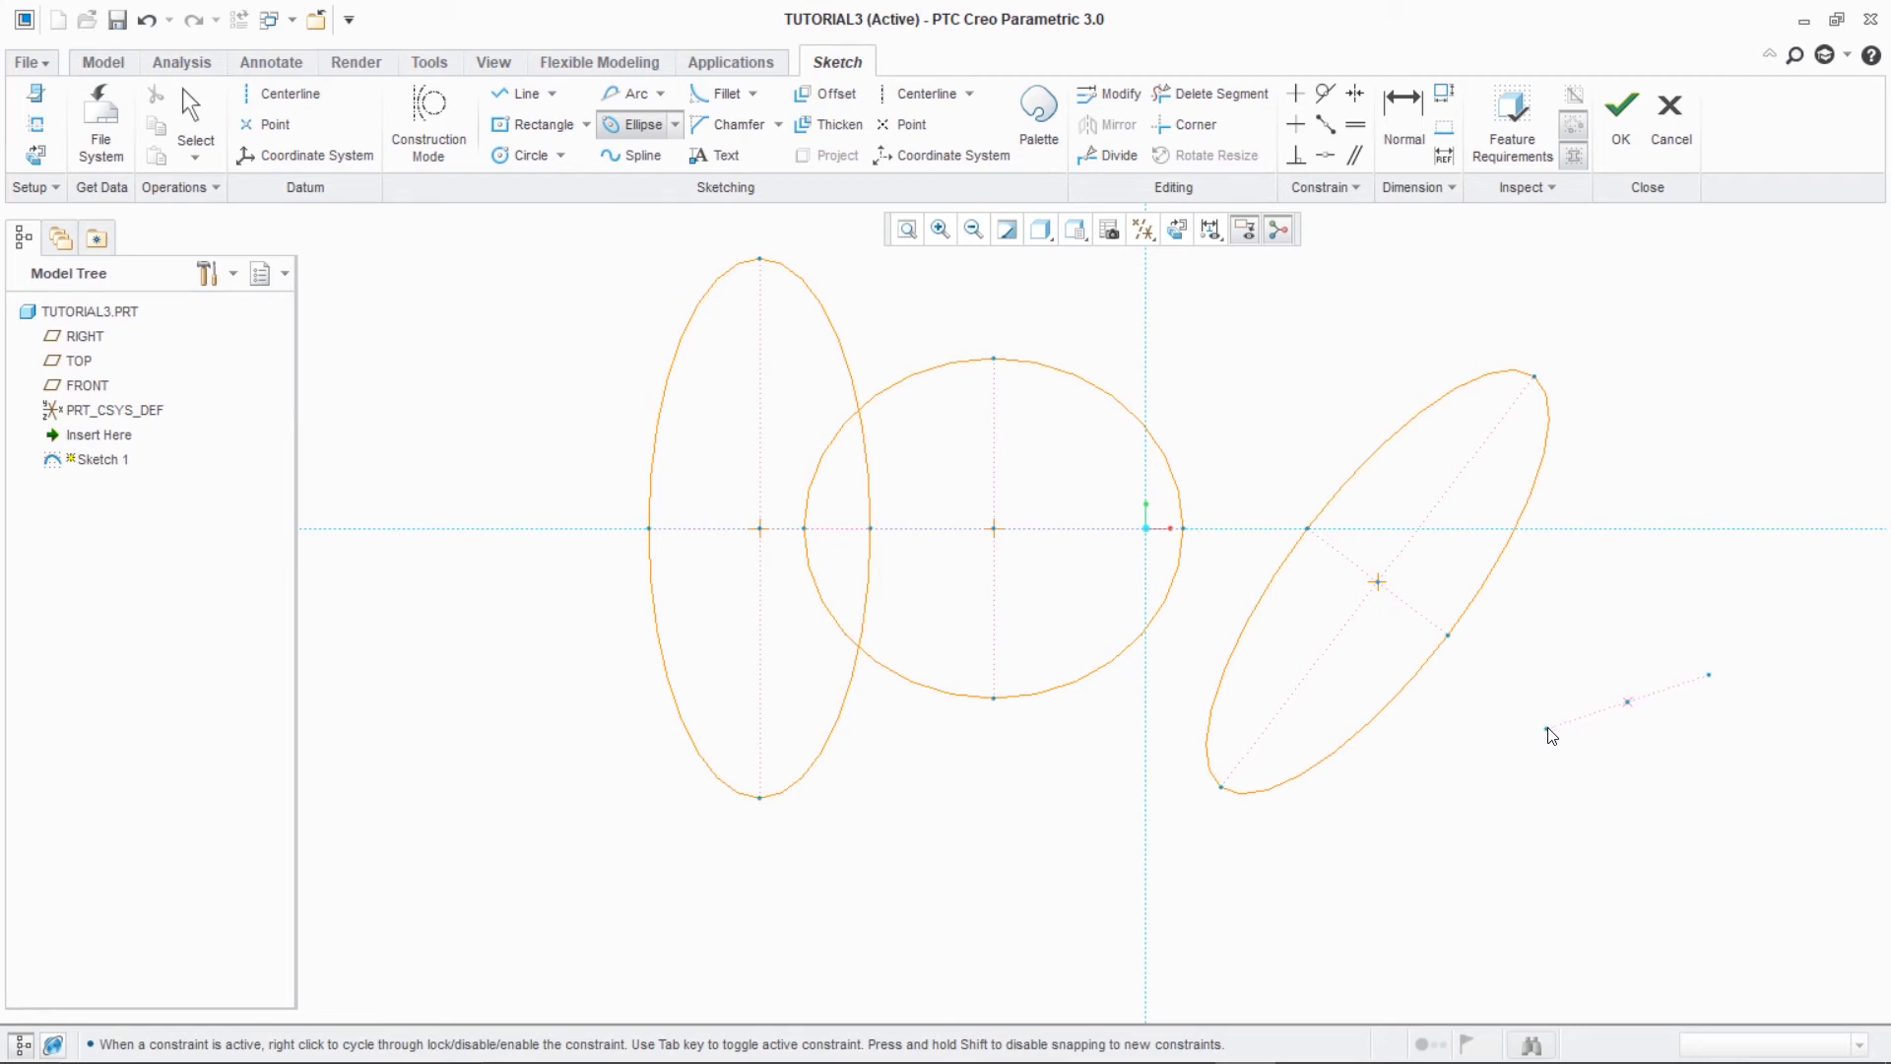
{"action": "left_click", "coordinate": [1546, 732]}
{"action": "left_click", "coordinate": [1533, 586]}
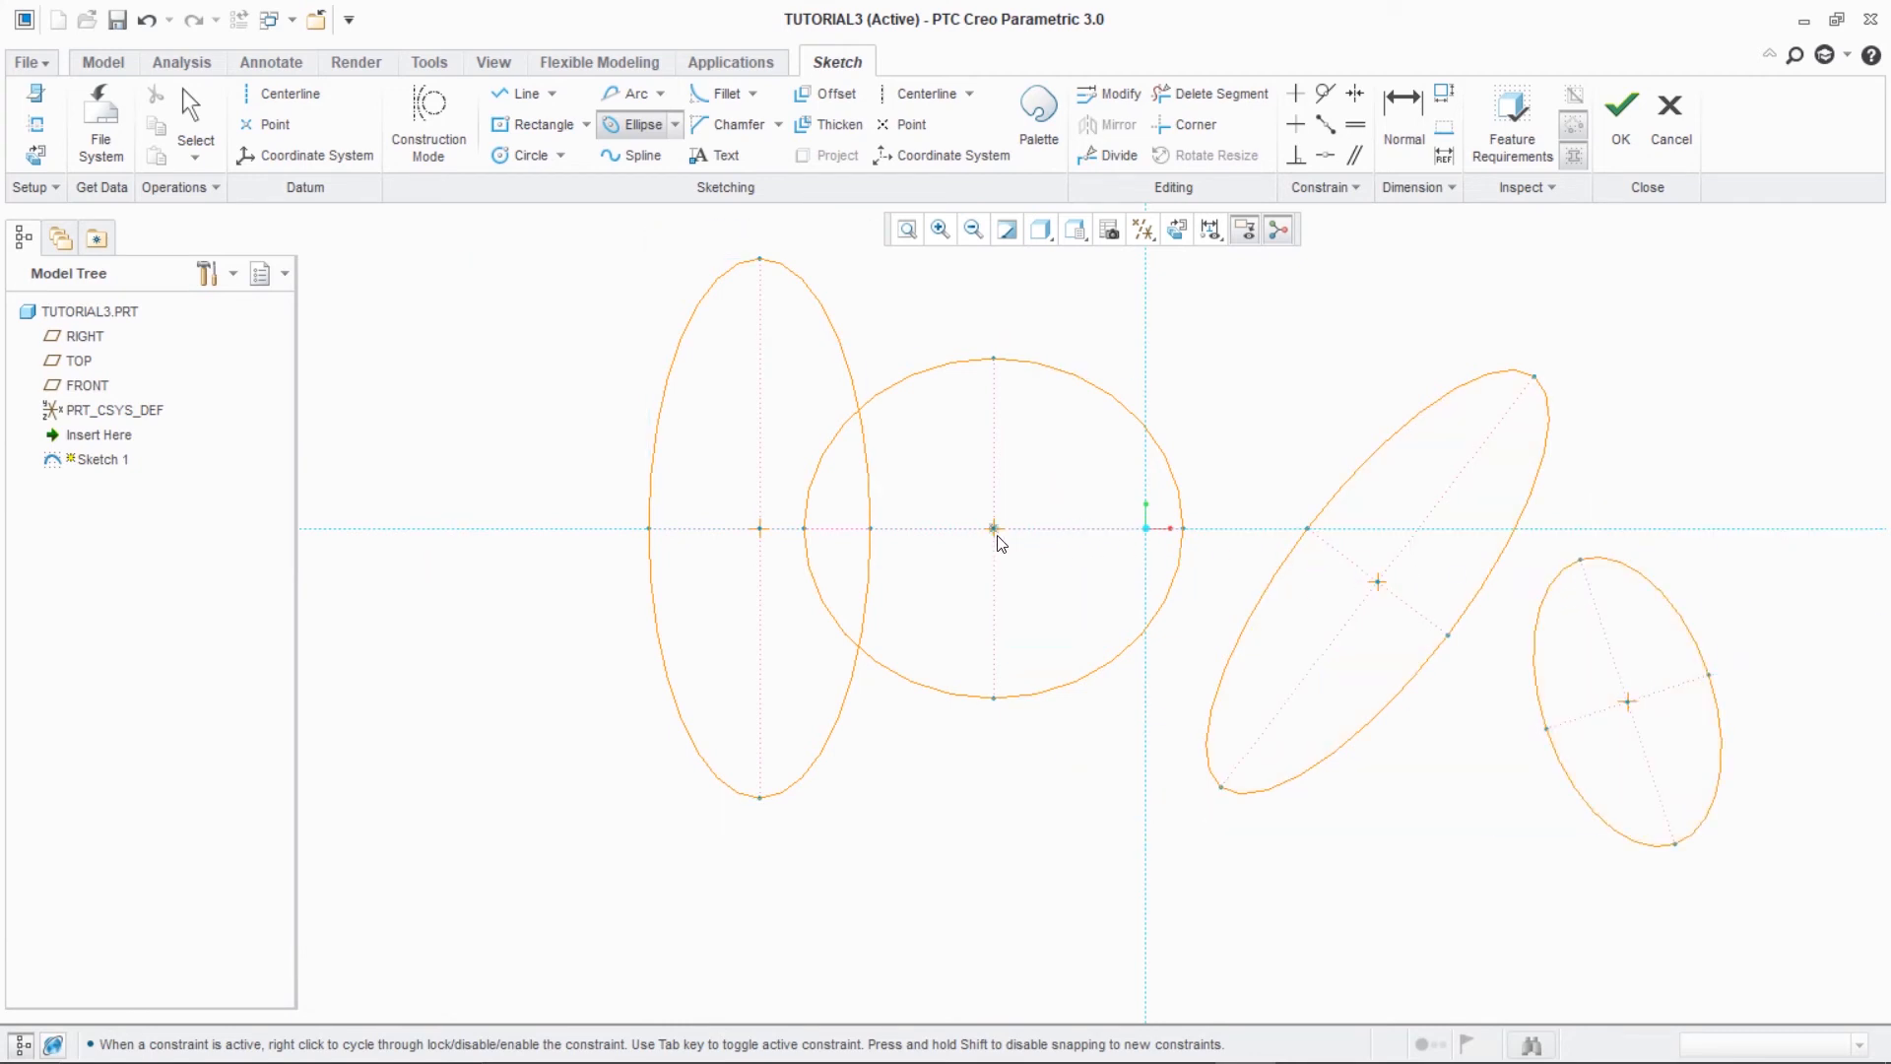
- Sketch a Center and Axis ellipse about 1384 wide from the middle ellipse's centre out to the upright ellipse's centre
{"action": "left_click", "coordinate": [994, 529]}
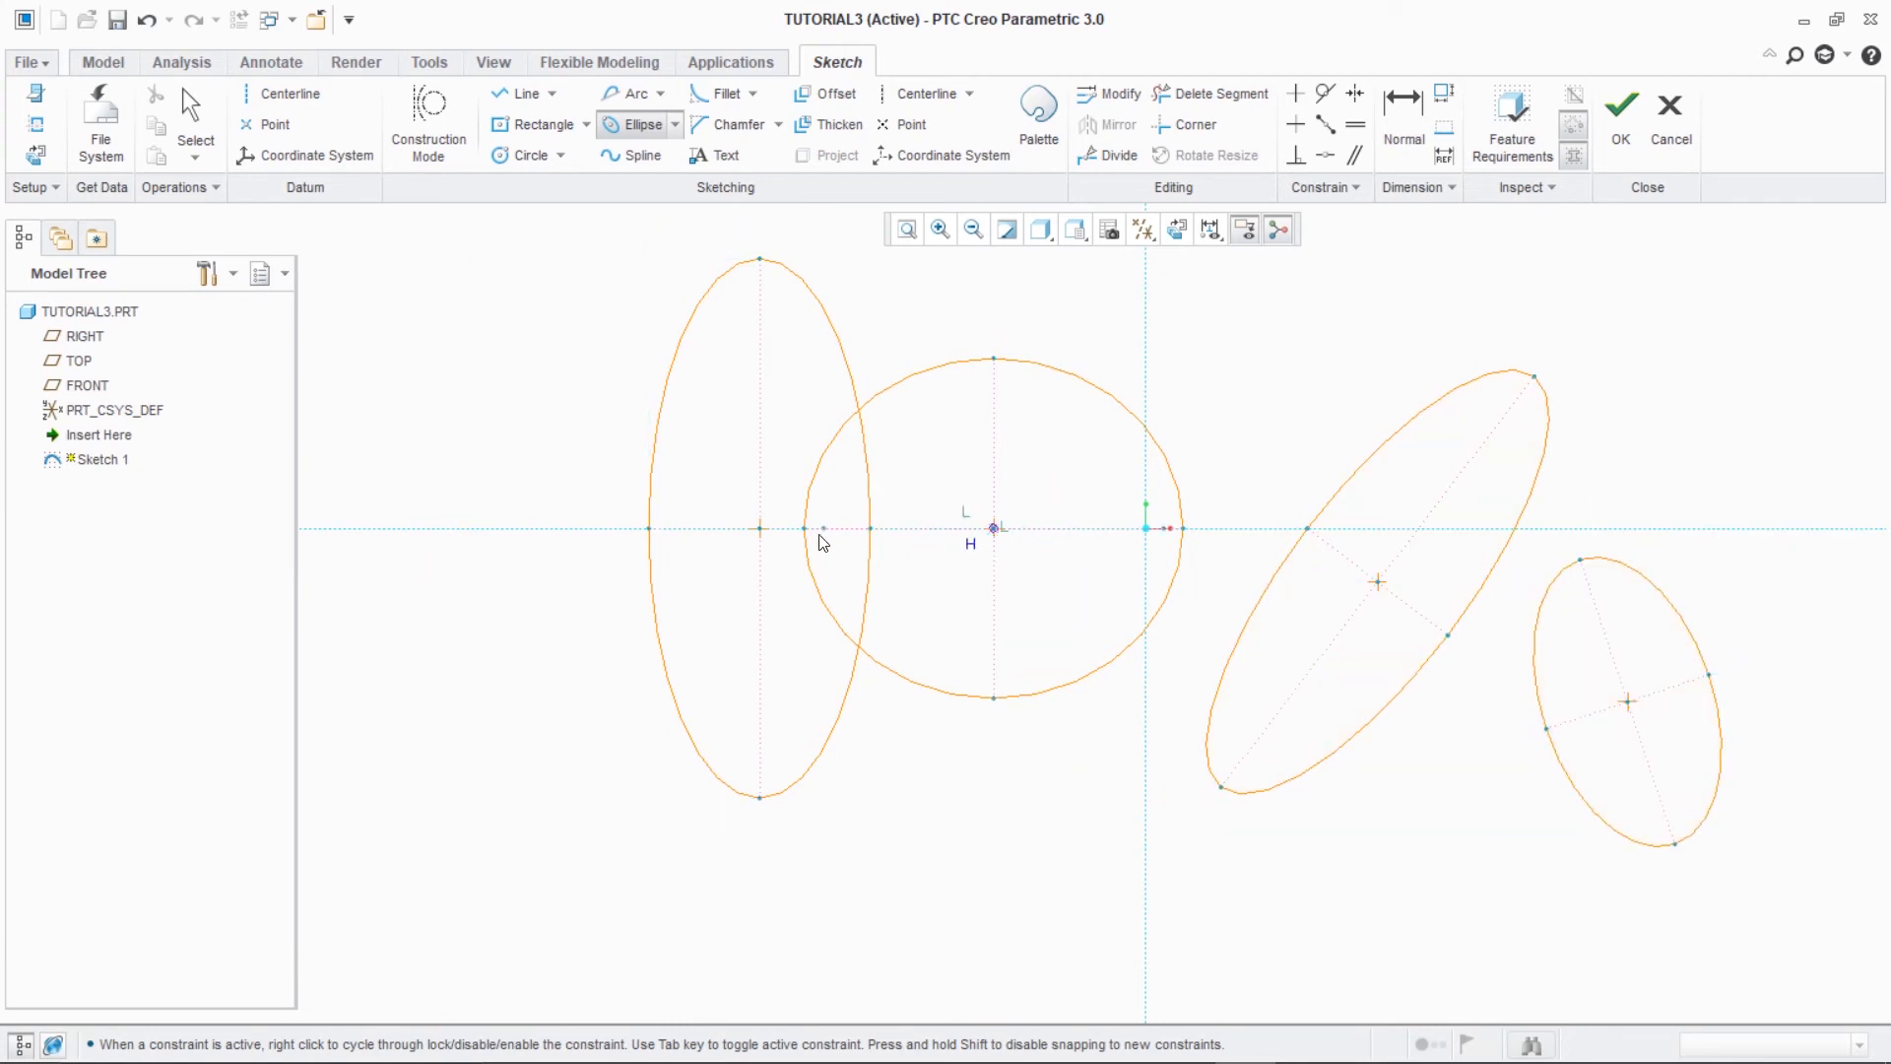
{"action": "left_click", "coordinate": [765, 536]}
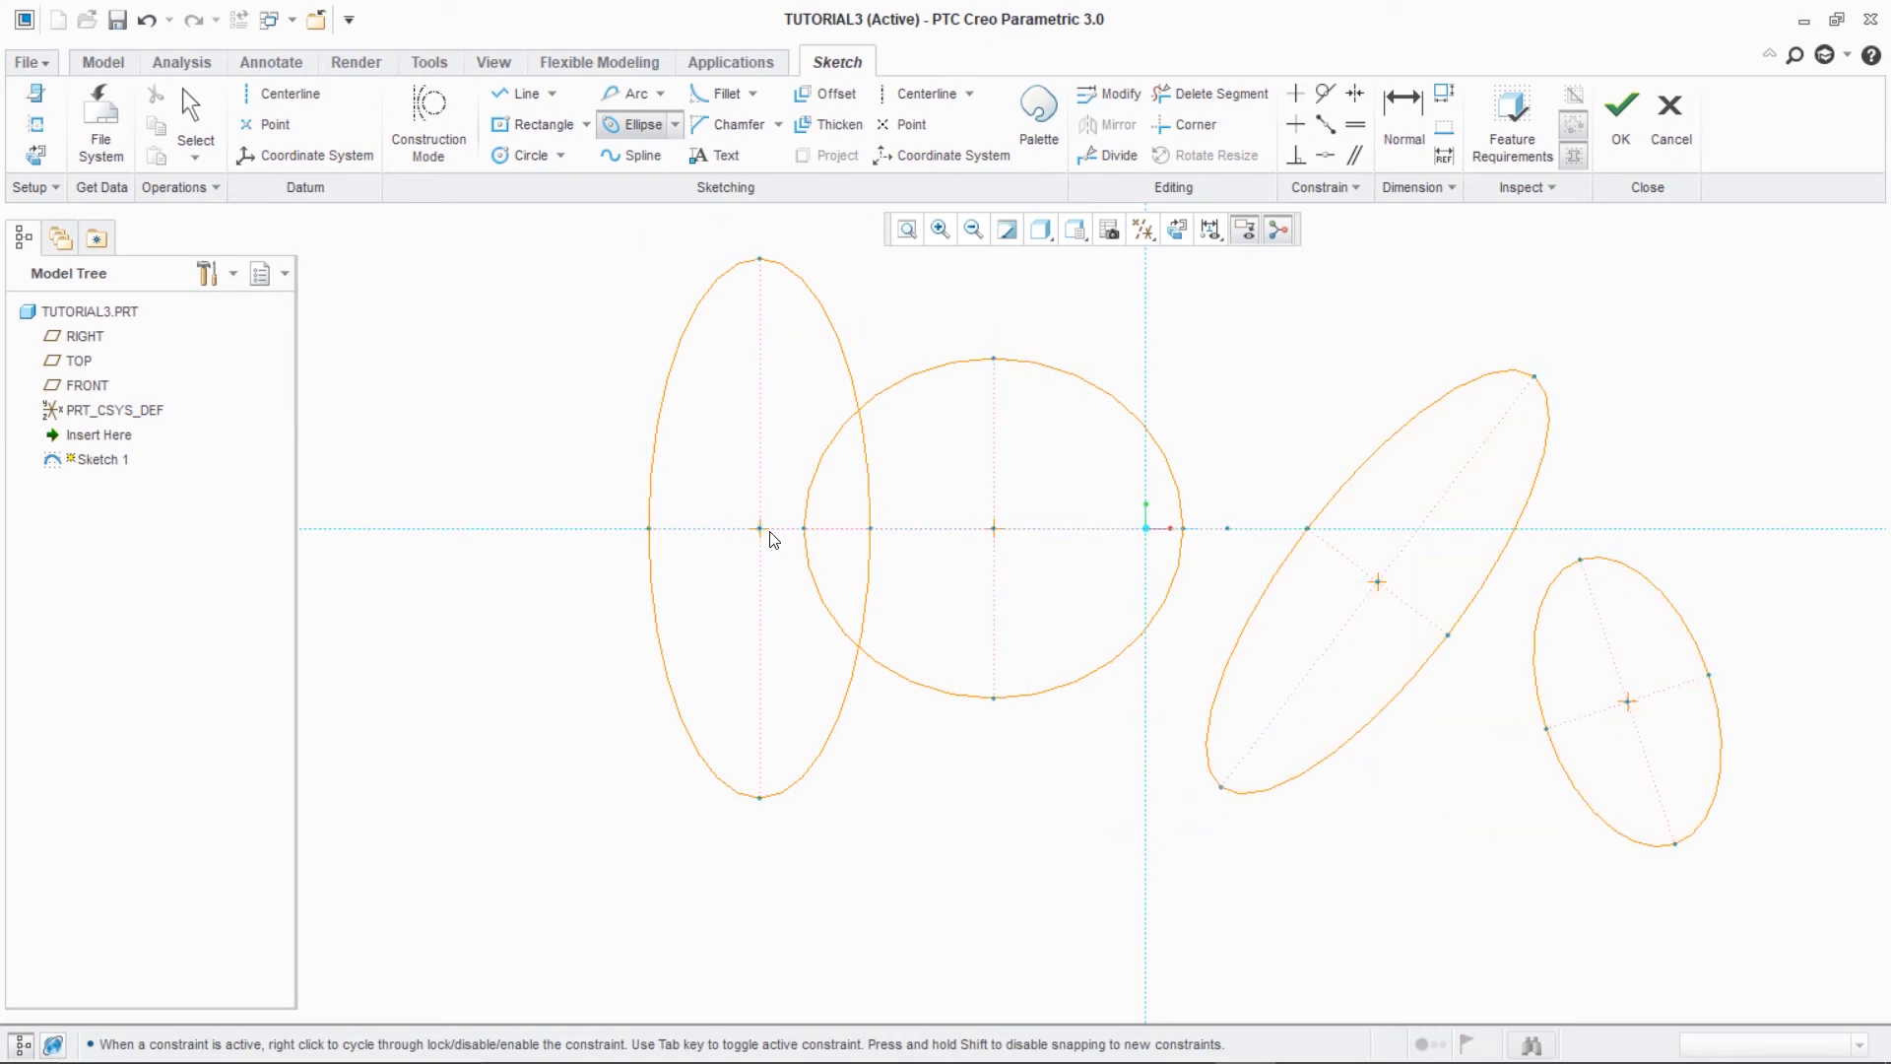
{"action": "left_click", "coordinate": [765, 427]}
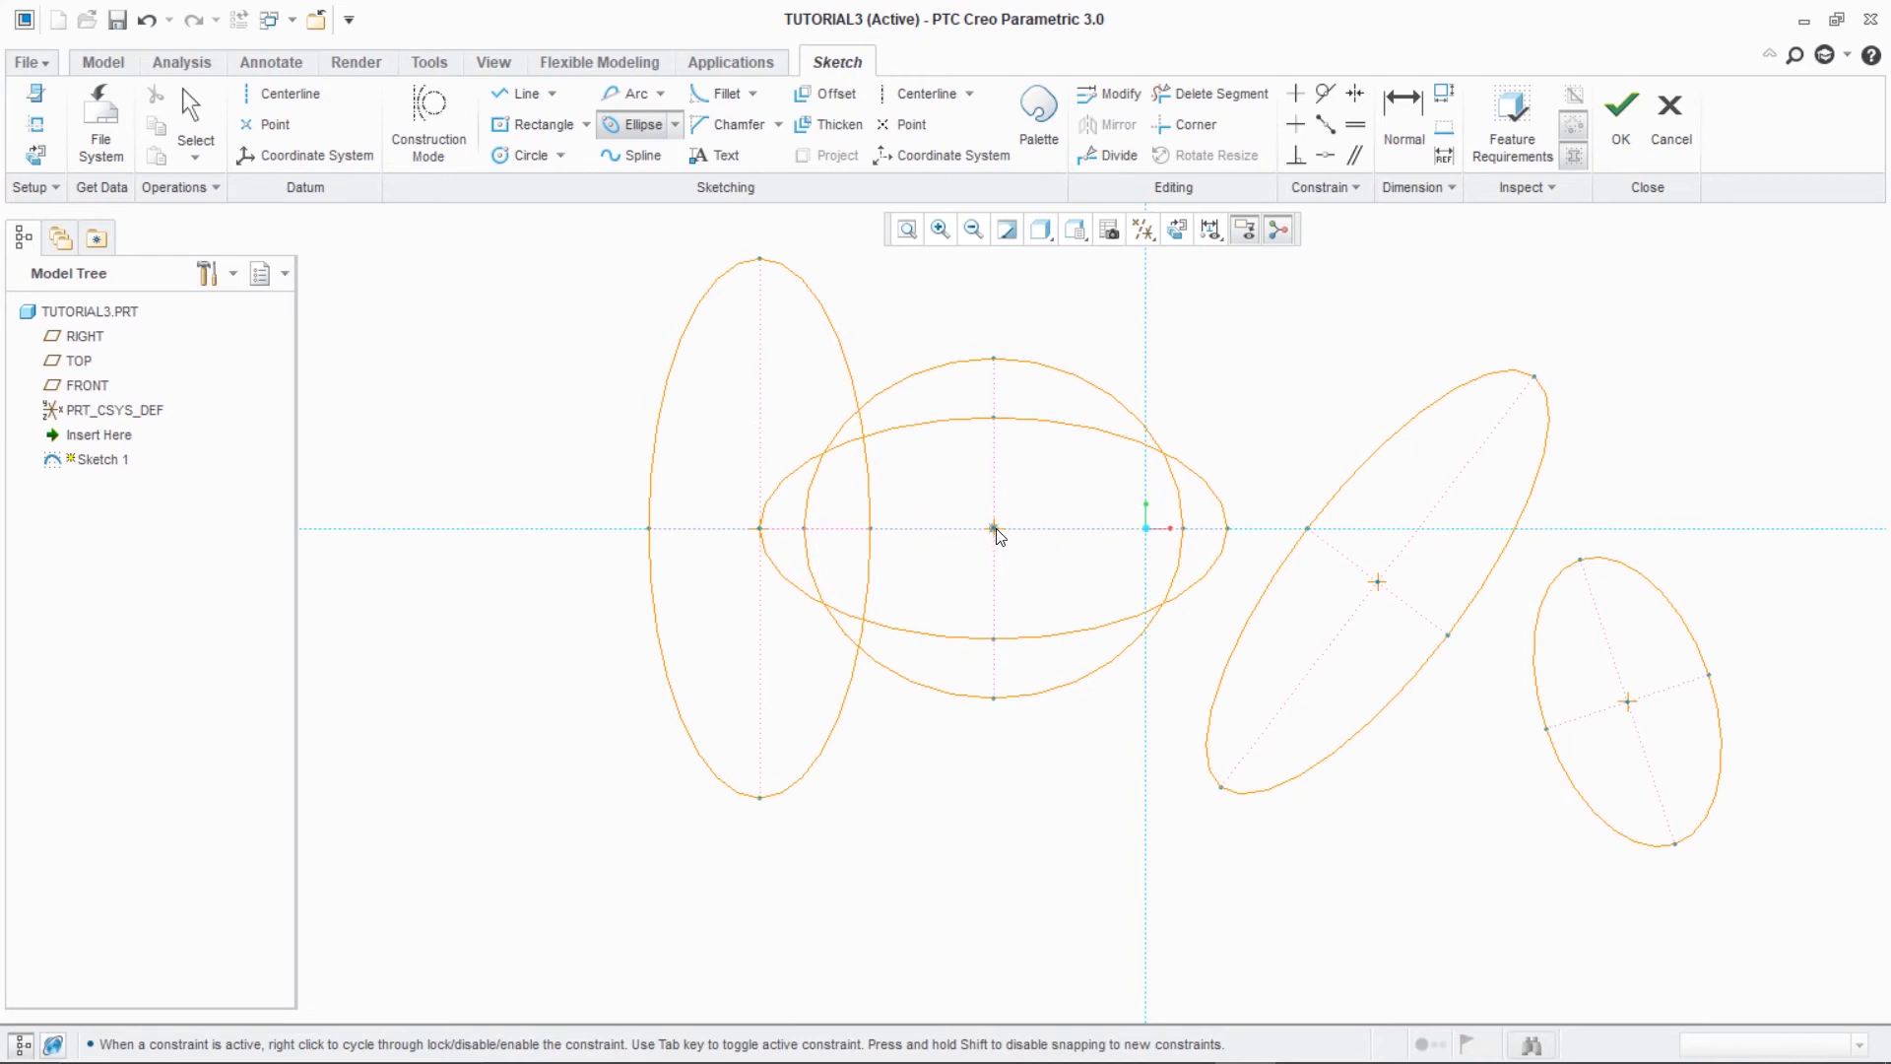
- Sketch a smaller ellipse about the same centre and delete the first conflicting Point On Entity constraint
{"action": "left_click", "coordinate": [1001, 435]}
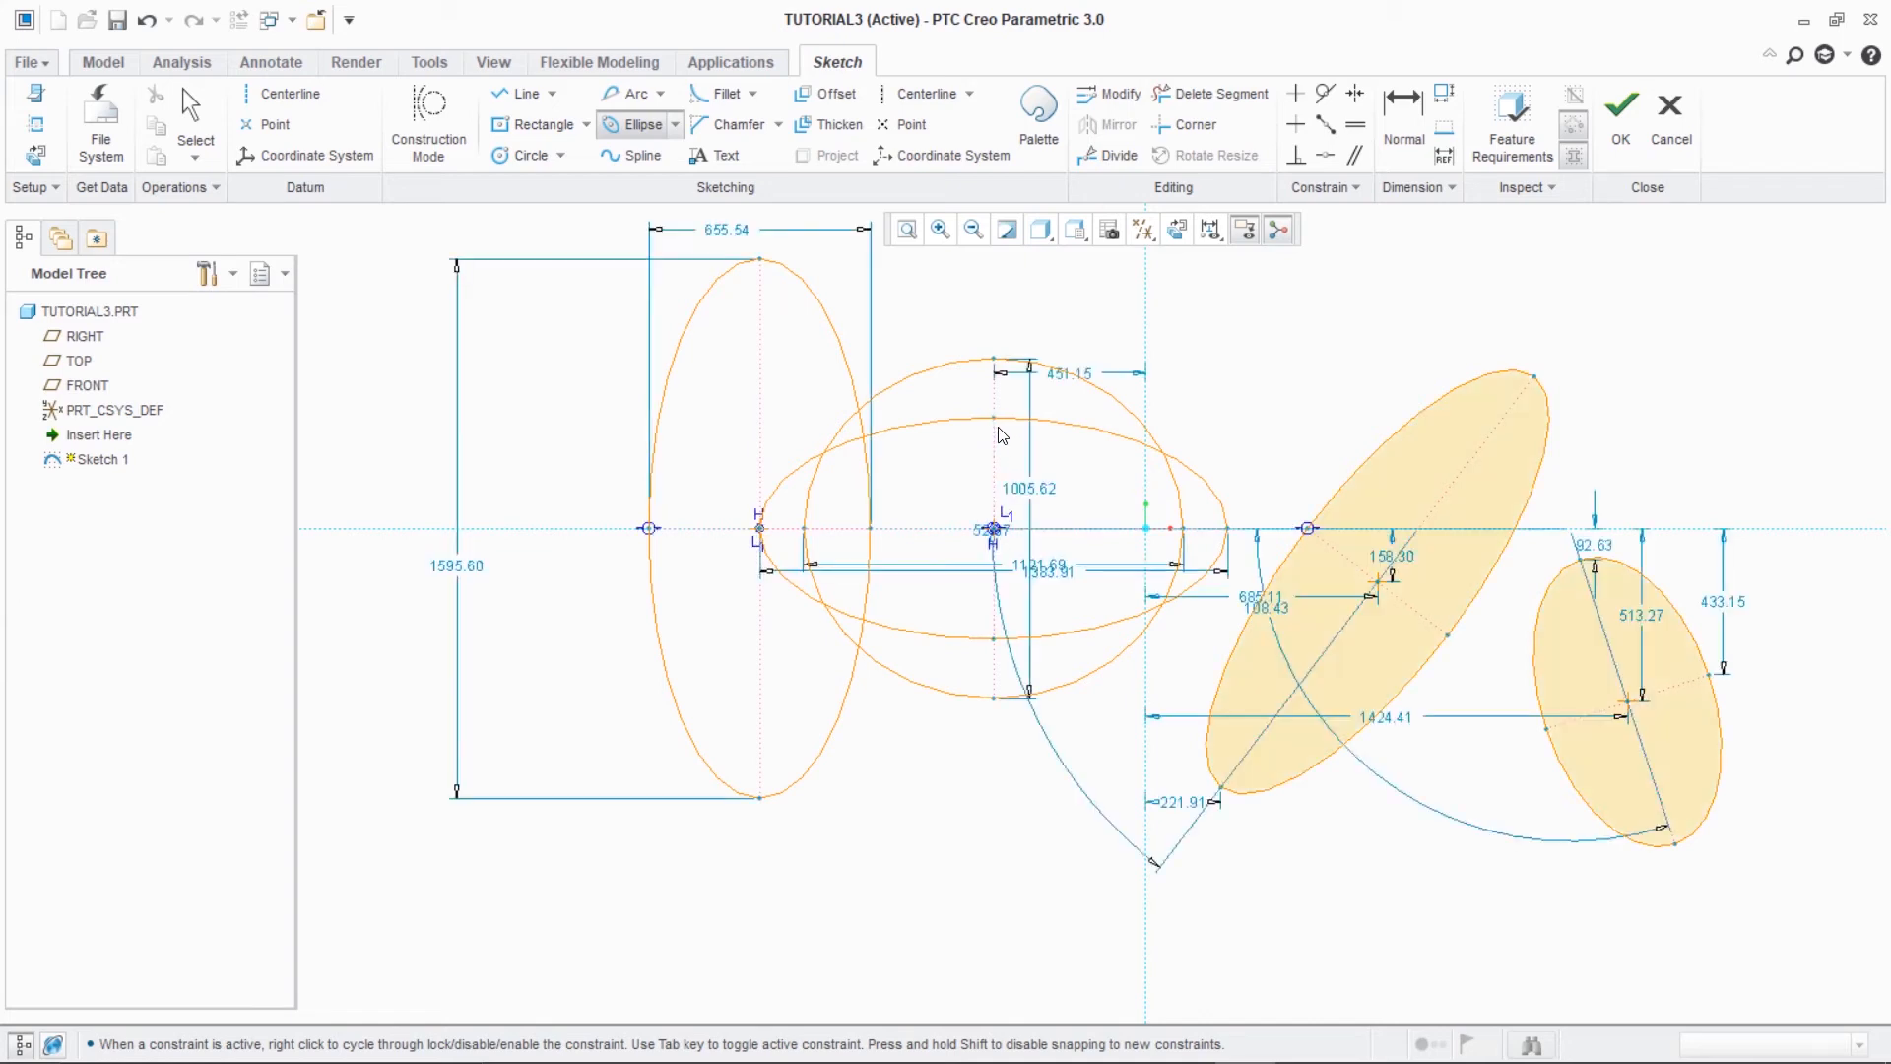
{"action": "left_click", "coordinate": [1108, 469]}
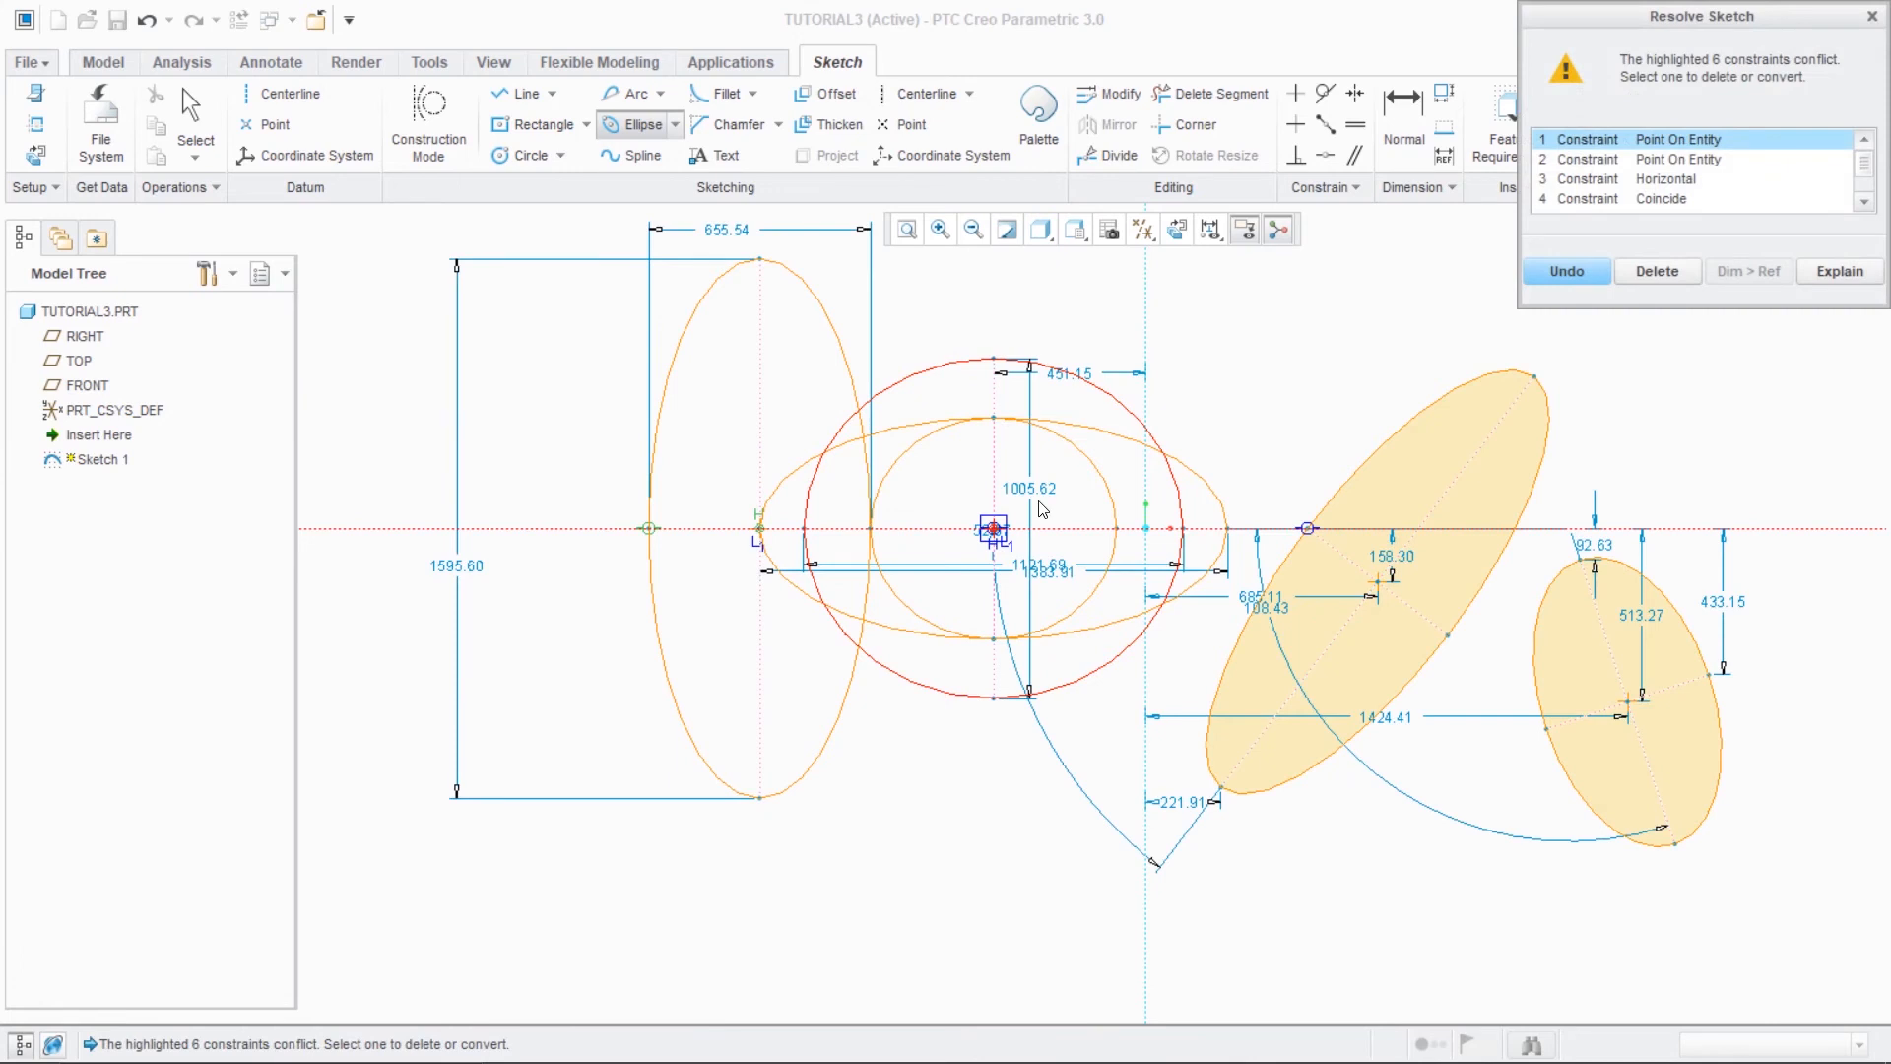
{"action": "left_click", "coordinate": [1675, 276]}
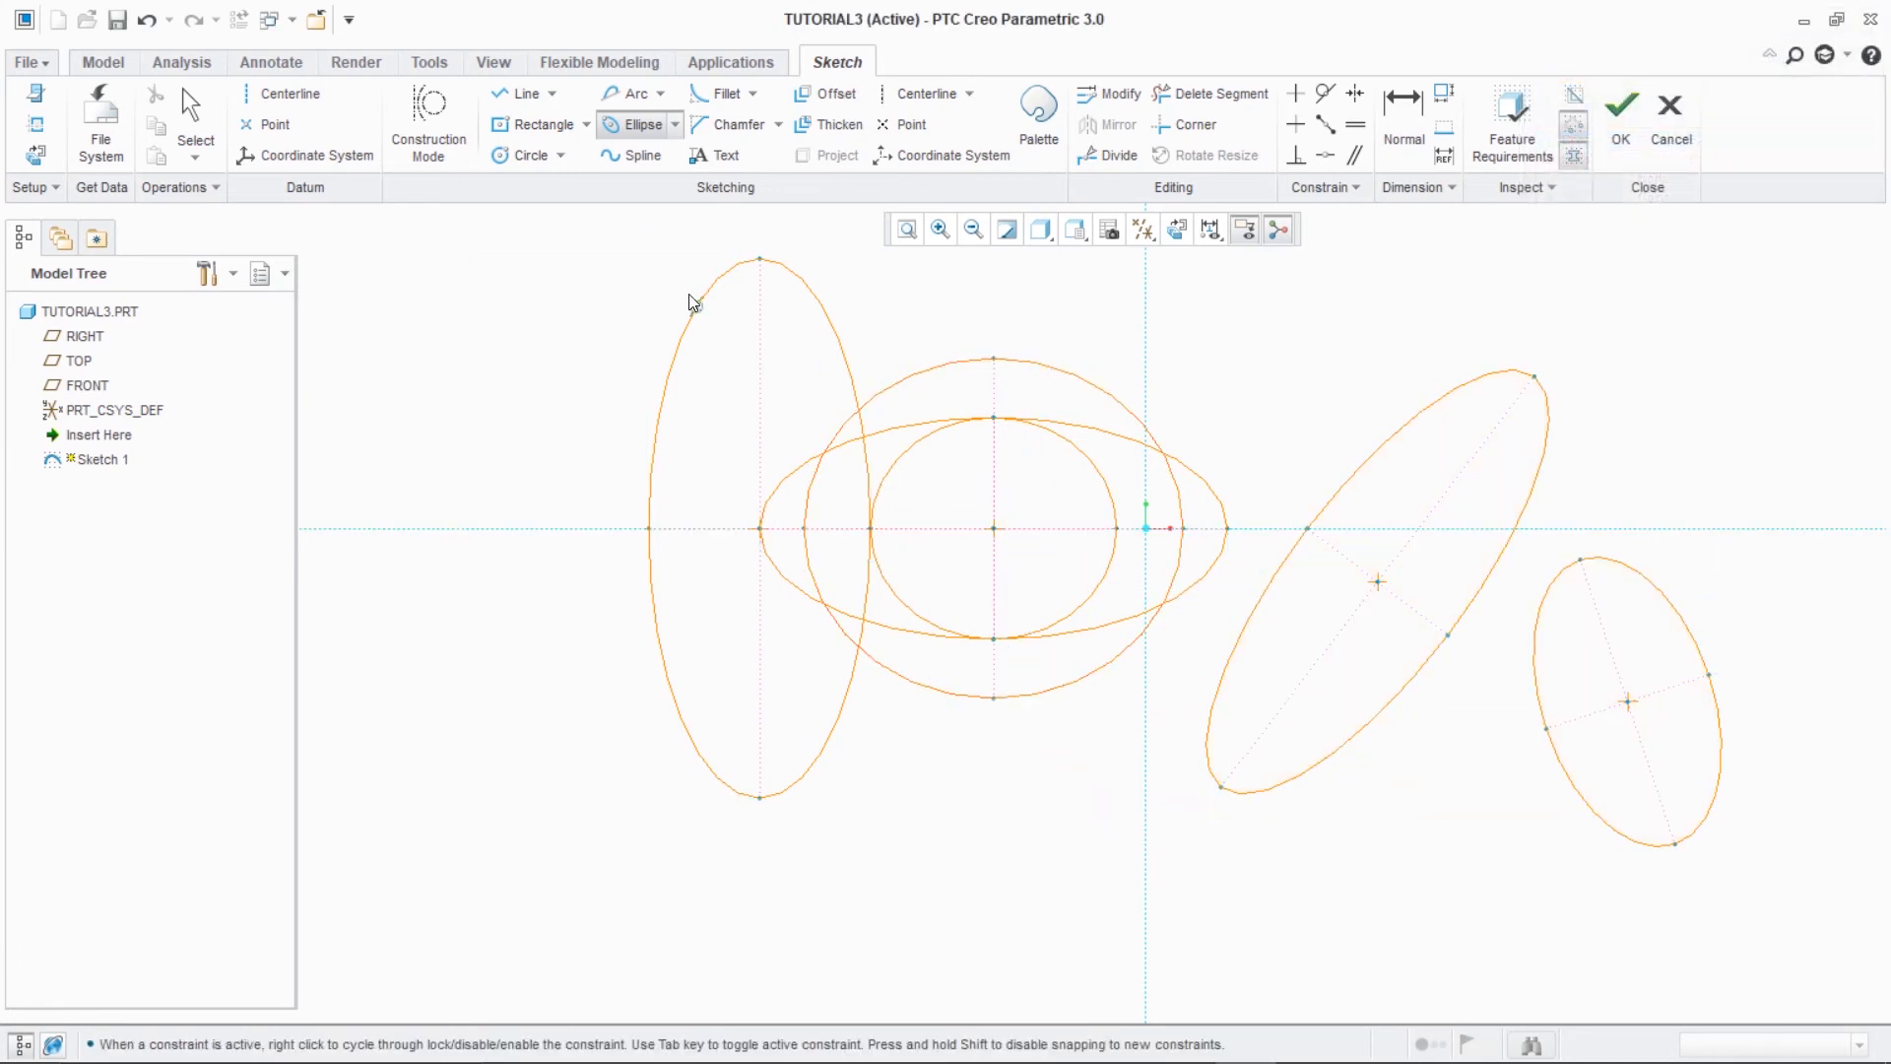
- Undo all the ellipses, the dimension moves and the older restored geometry to empty the sketch
{"action": "key", "text": "ctrl+z"}
{"action": "key", "text": "ctrl+z"}
{"action": "key", "text": "ctrl+z"}
{"action": "key", "text": "ctrl+z"}
{"action": "key", "text": "ctrl+z"}
{"action": "key", "text": "ctrl+z"}
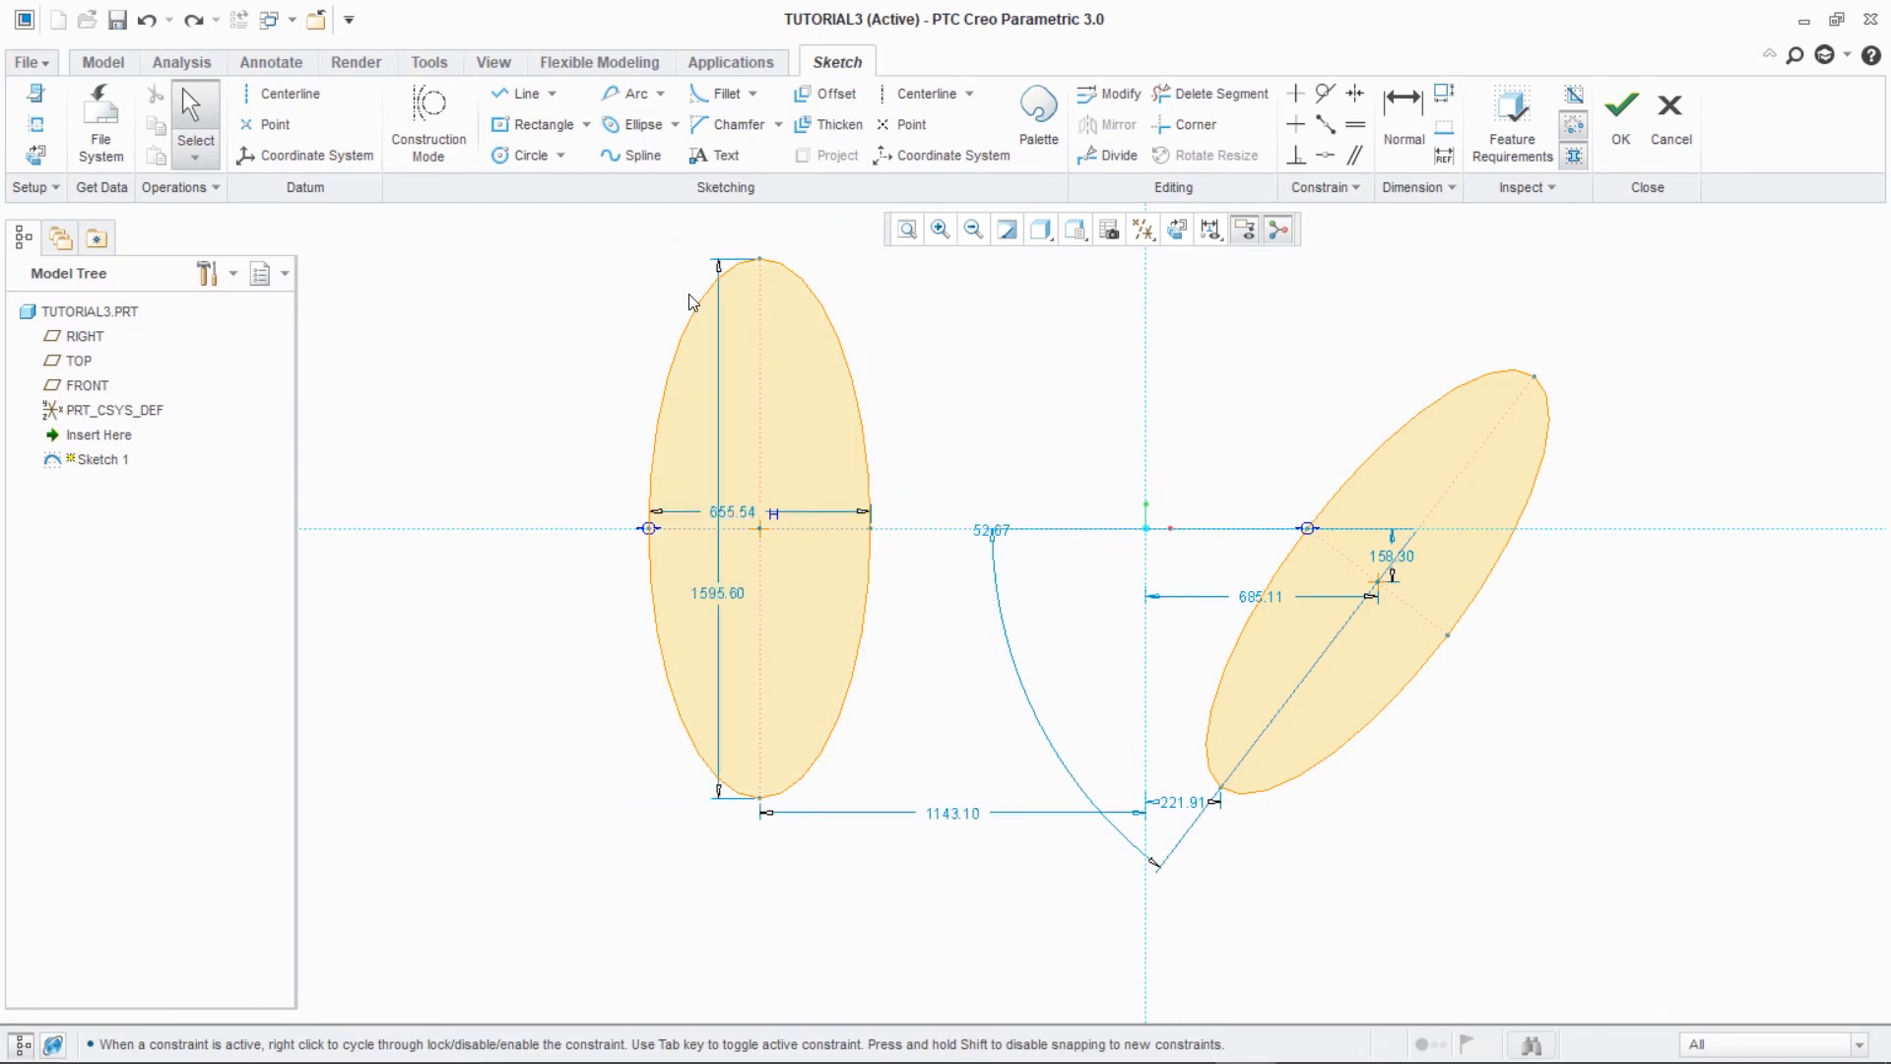
{"action": "key", "text": "ctrl+z"}
{"action": "key", "text": "ctrl+z"}
{"action": "key", "text": "ctrl+z"}
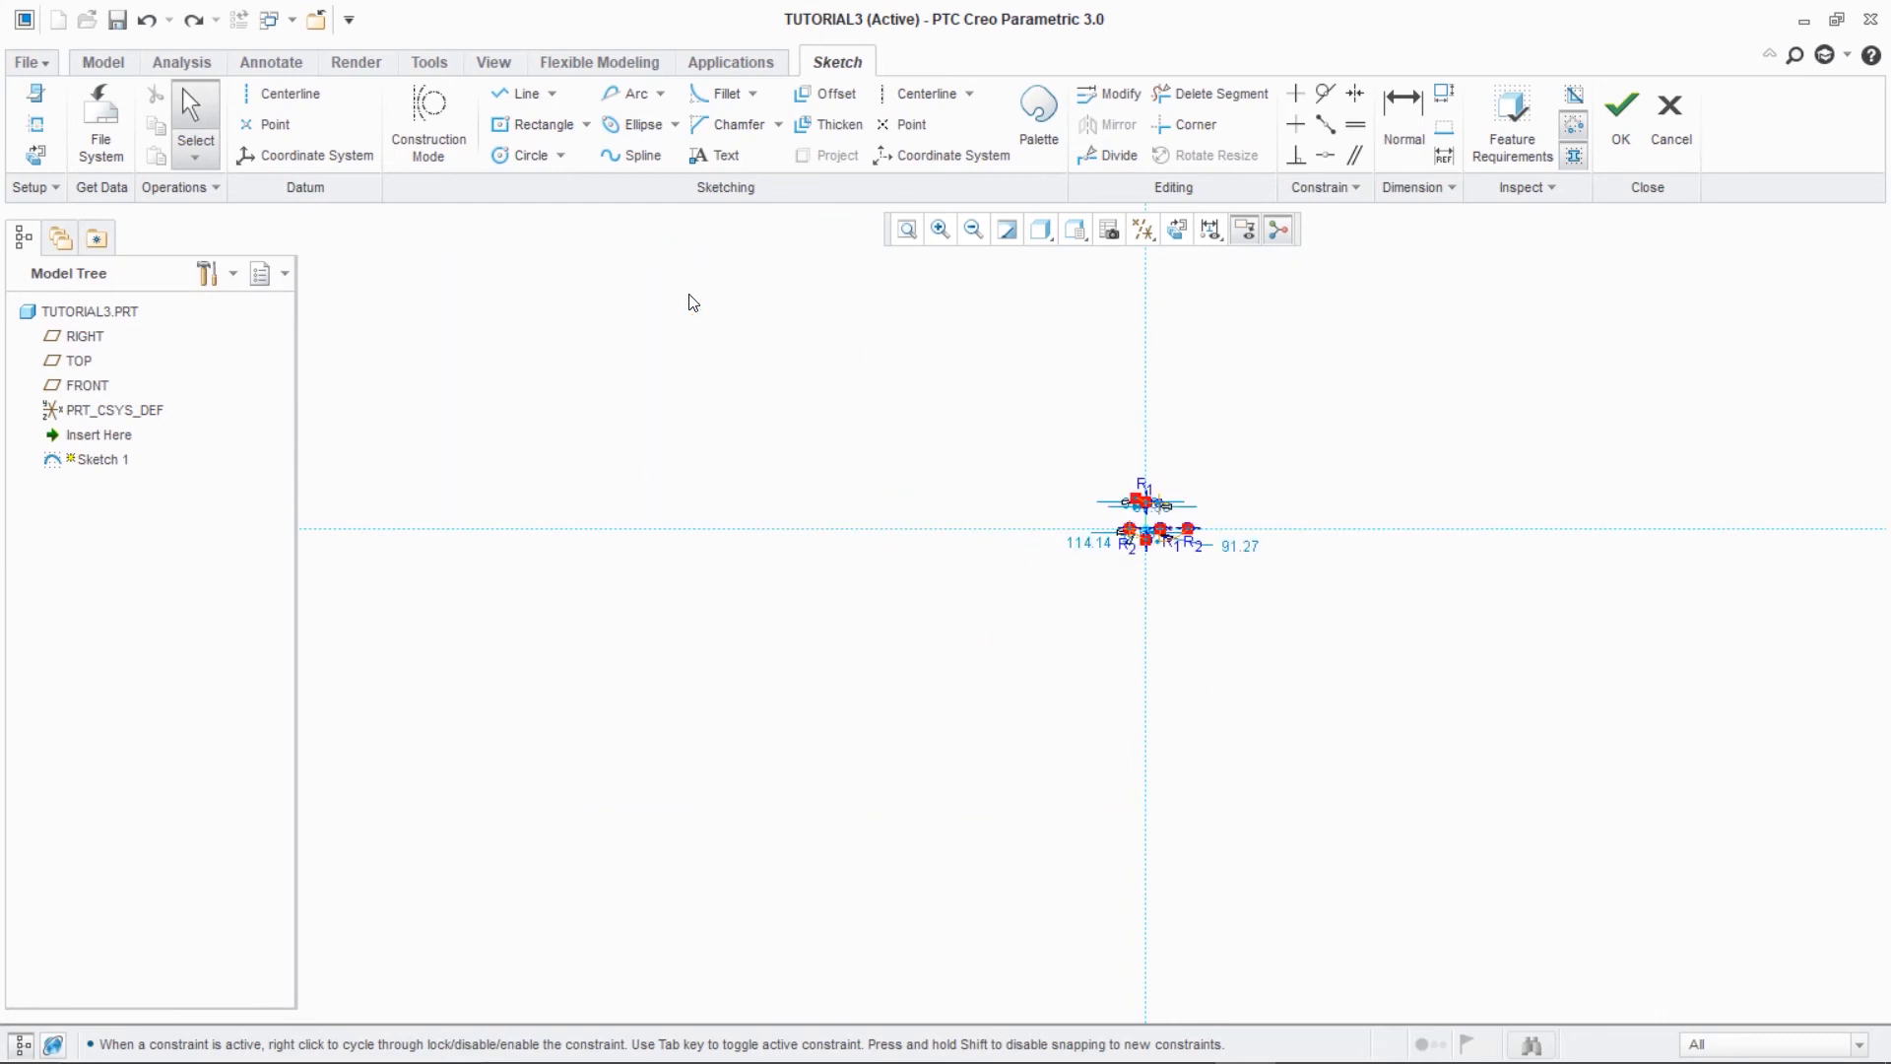
{"action": "key", "text": "ctrl+z"}
{"action": "key", "text": "ctrl+z"}
{"action": "key", "text": "ctrl+z"}
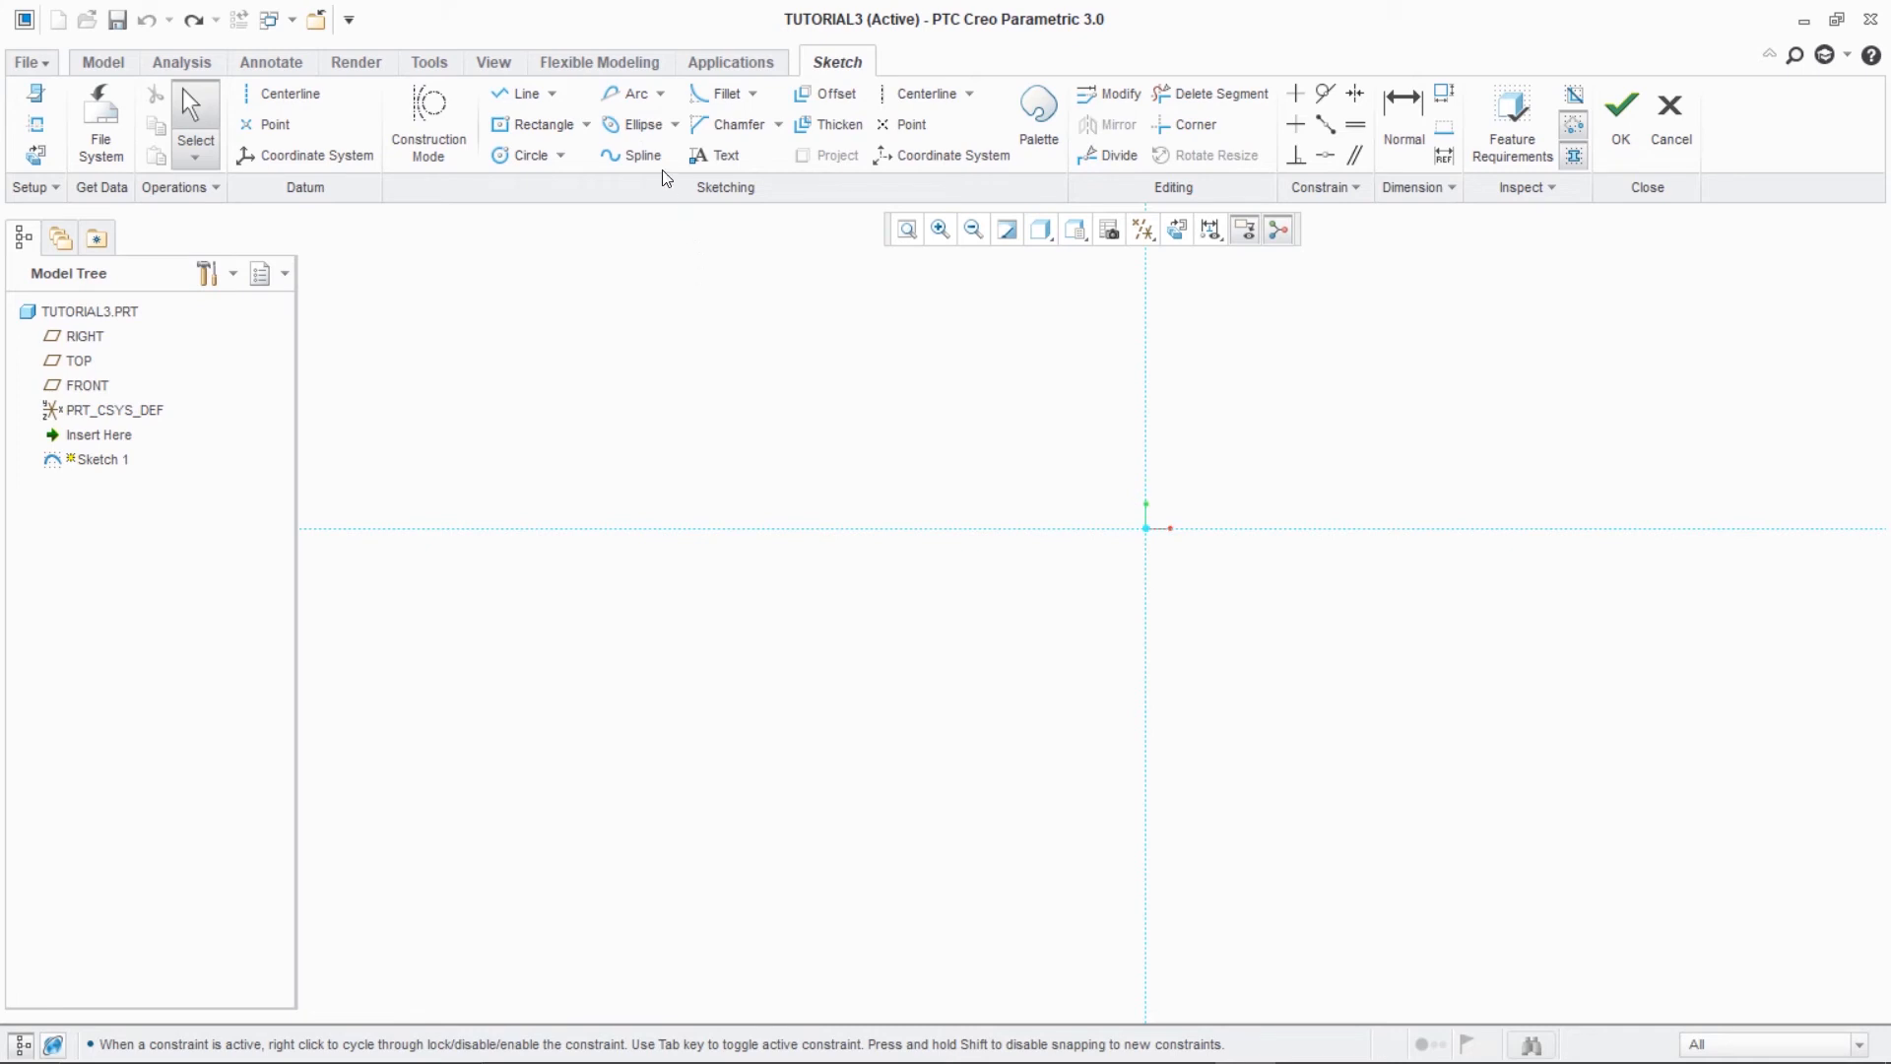
- Sketch an eight-point winding spline from about 1580 left and 514 above the origin to about 714 right and 357 below it
{"action": "left_click", "coordinate": [620, 158]}
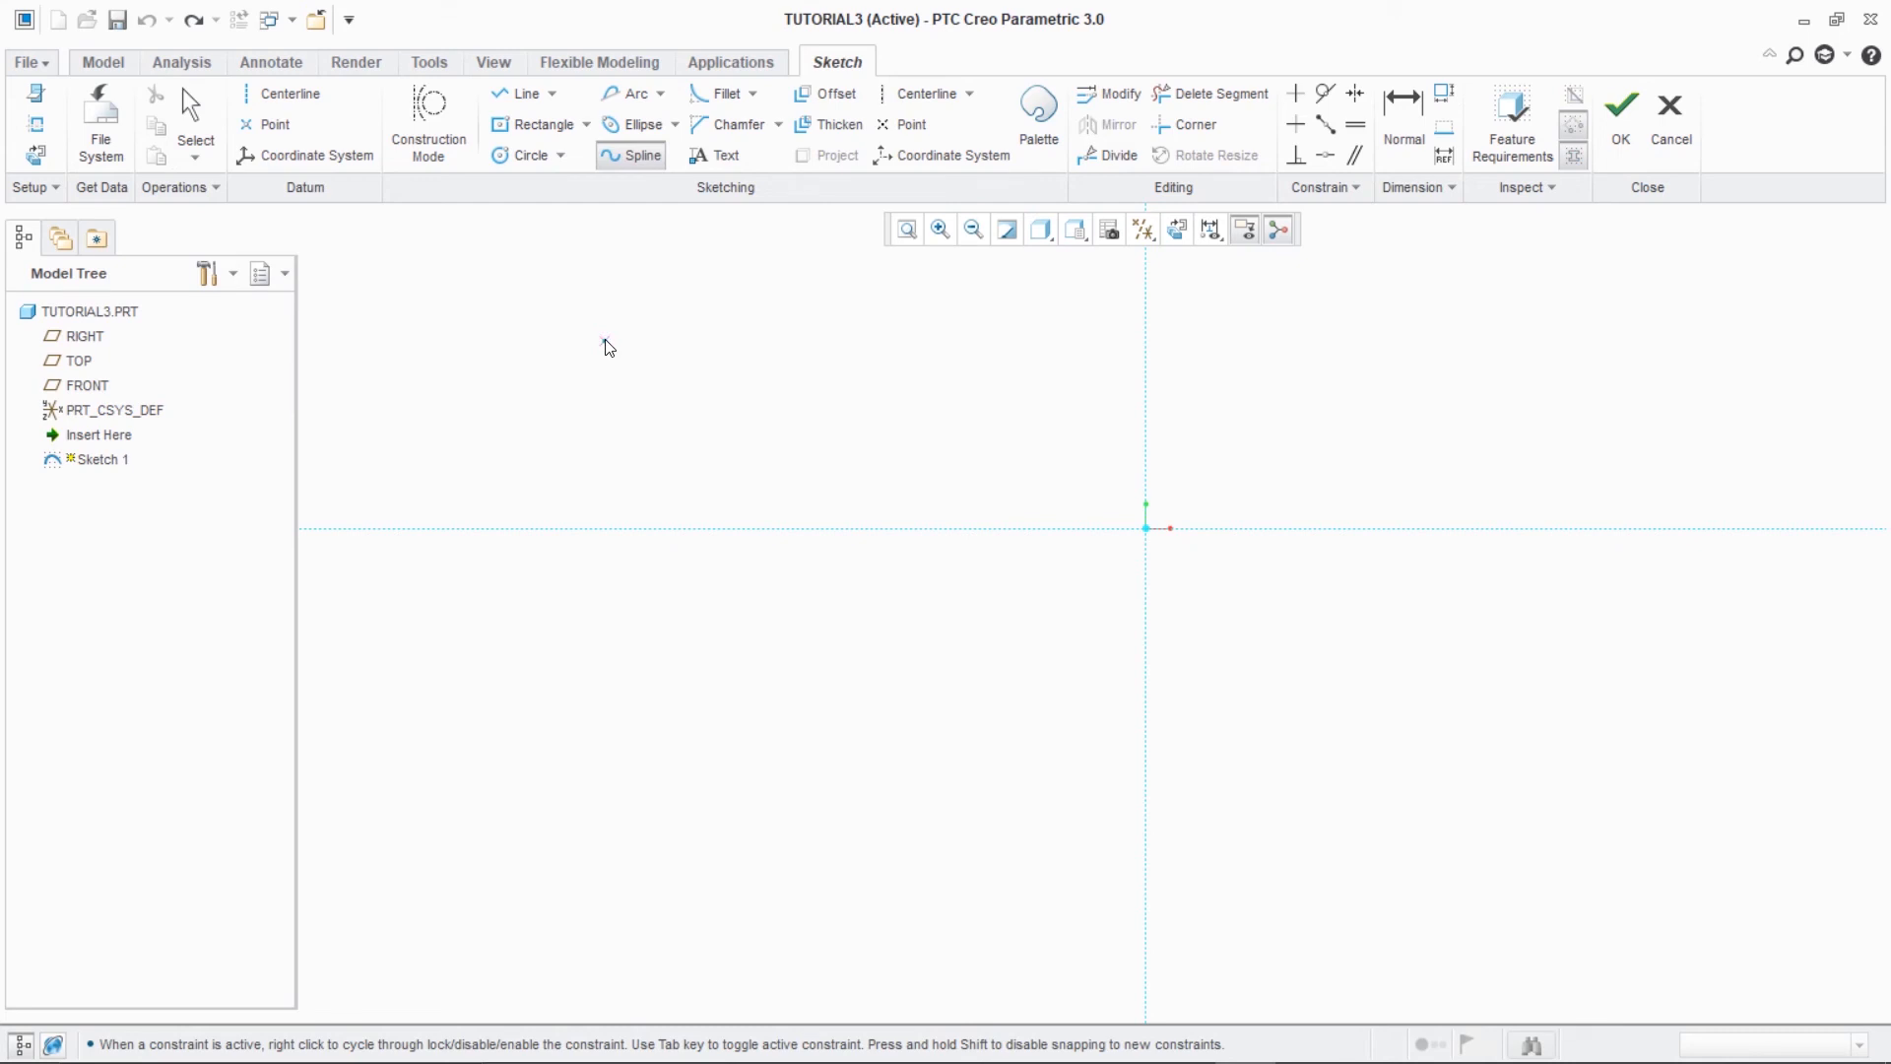
{"action": "left_click", "coordinate": [612, 354]}
{"action": "left_click", "coordinate": [635, 432]}
{"action": "left_click", "coordinate": [1024, 350]}
{"action": "left_click", "coordinate": [1060, 435]}
{"action": "left_click", "coordinate": [857, 478]}
{"action": "left_click", "coordinate": [777, 602]}
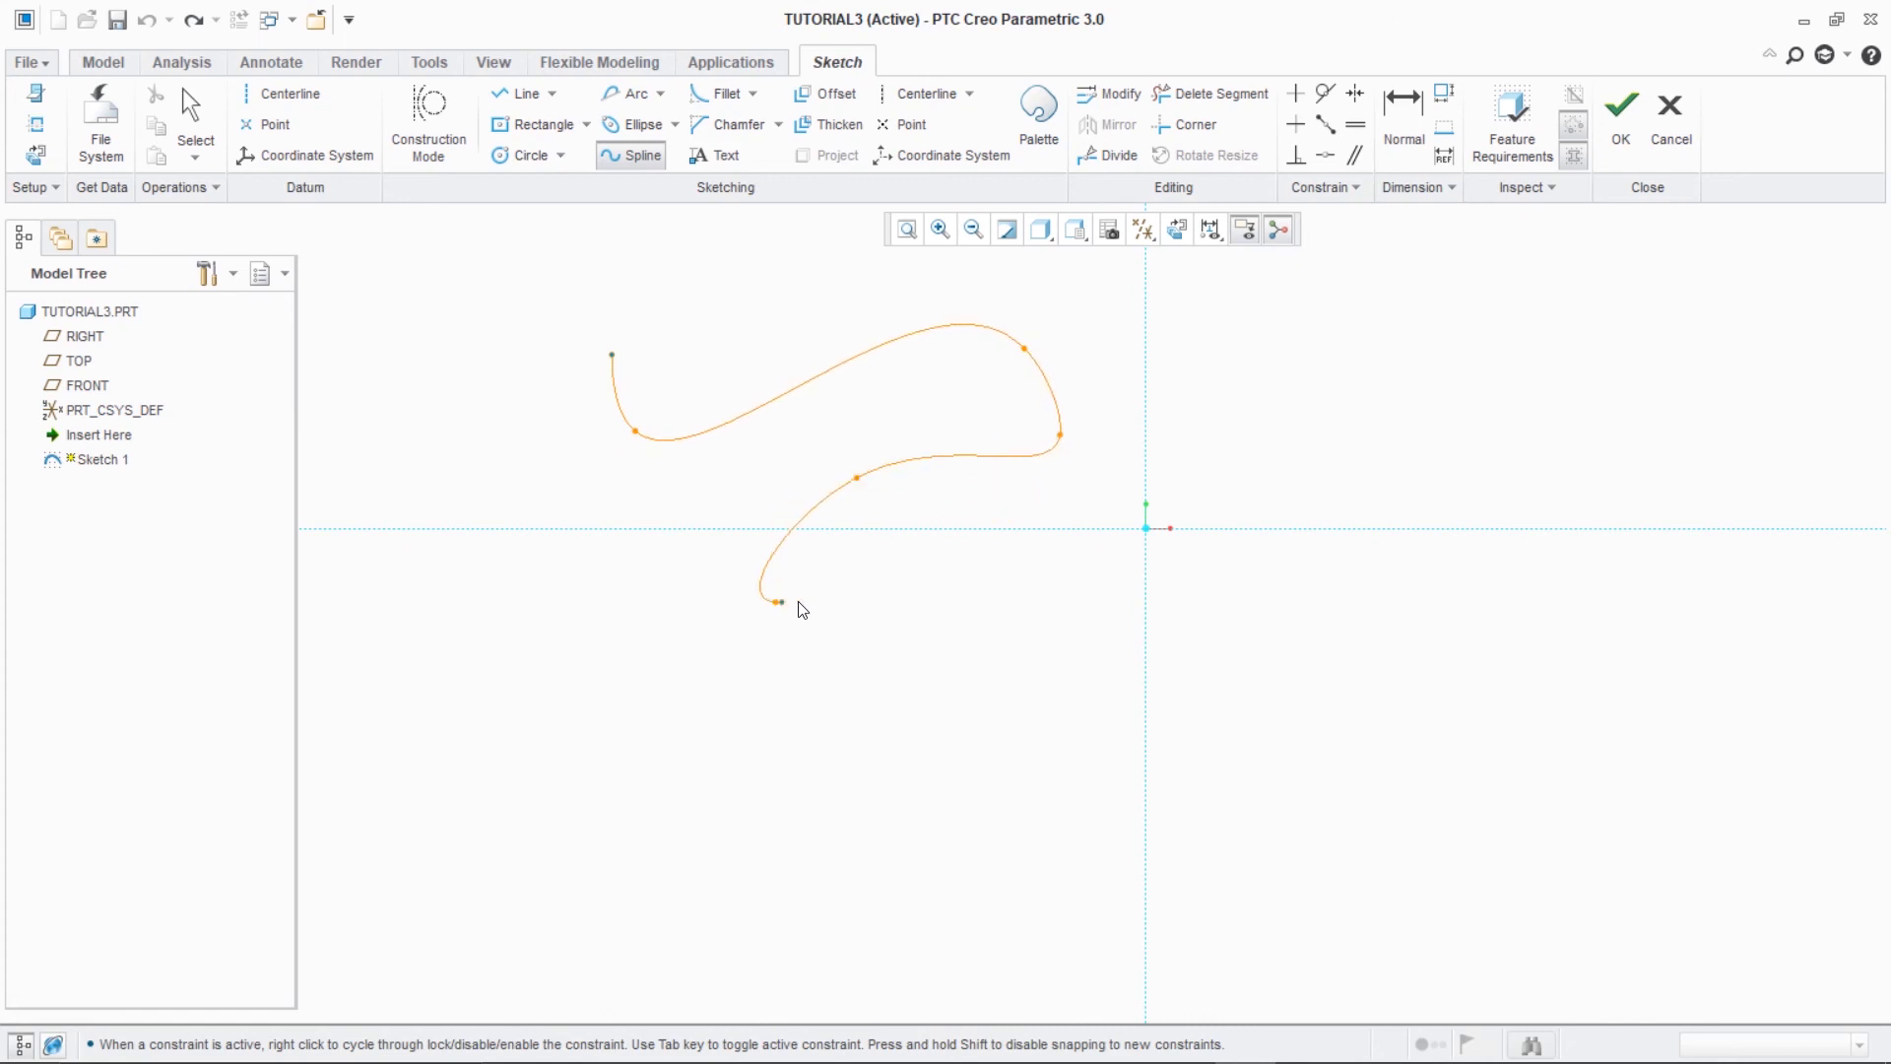
{"action": "left_click", "coordinate": [1145, 578]}
{"action": "left_click", "coordinate": [1388, 649]}
{"action": "middle_click", "coordinate": [1428, 376]}
- Sketch a four-point wavy spline across the vertical reference, from about 303 right and 554 above the origin to about 266 above it
{"action": "left_click", "coordinate": [1249, 341]}
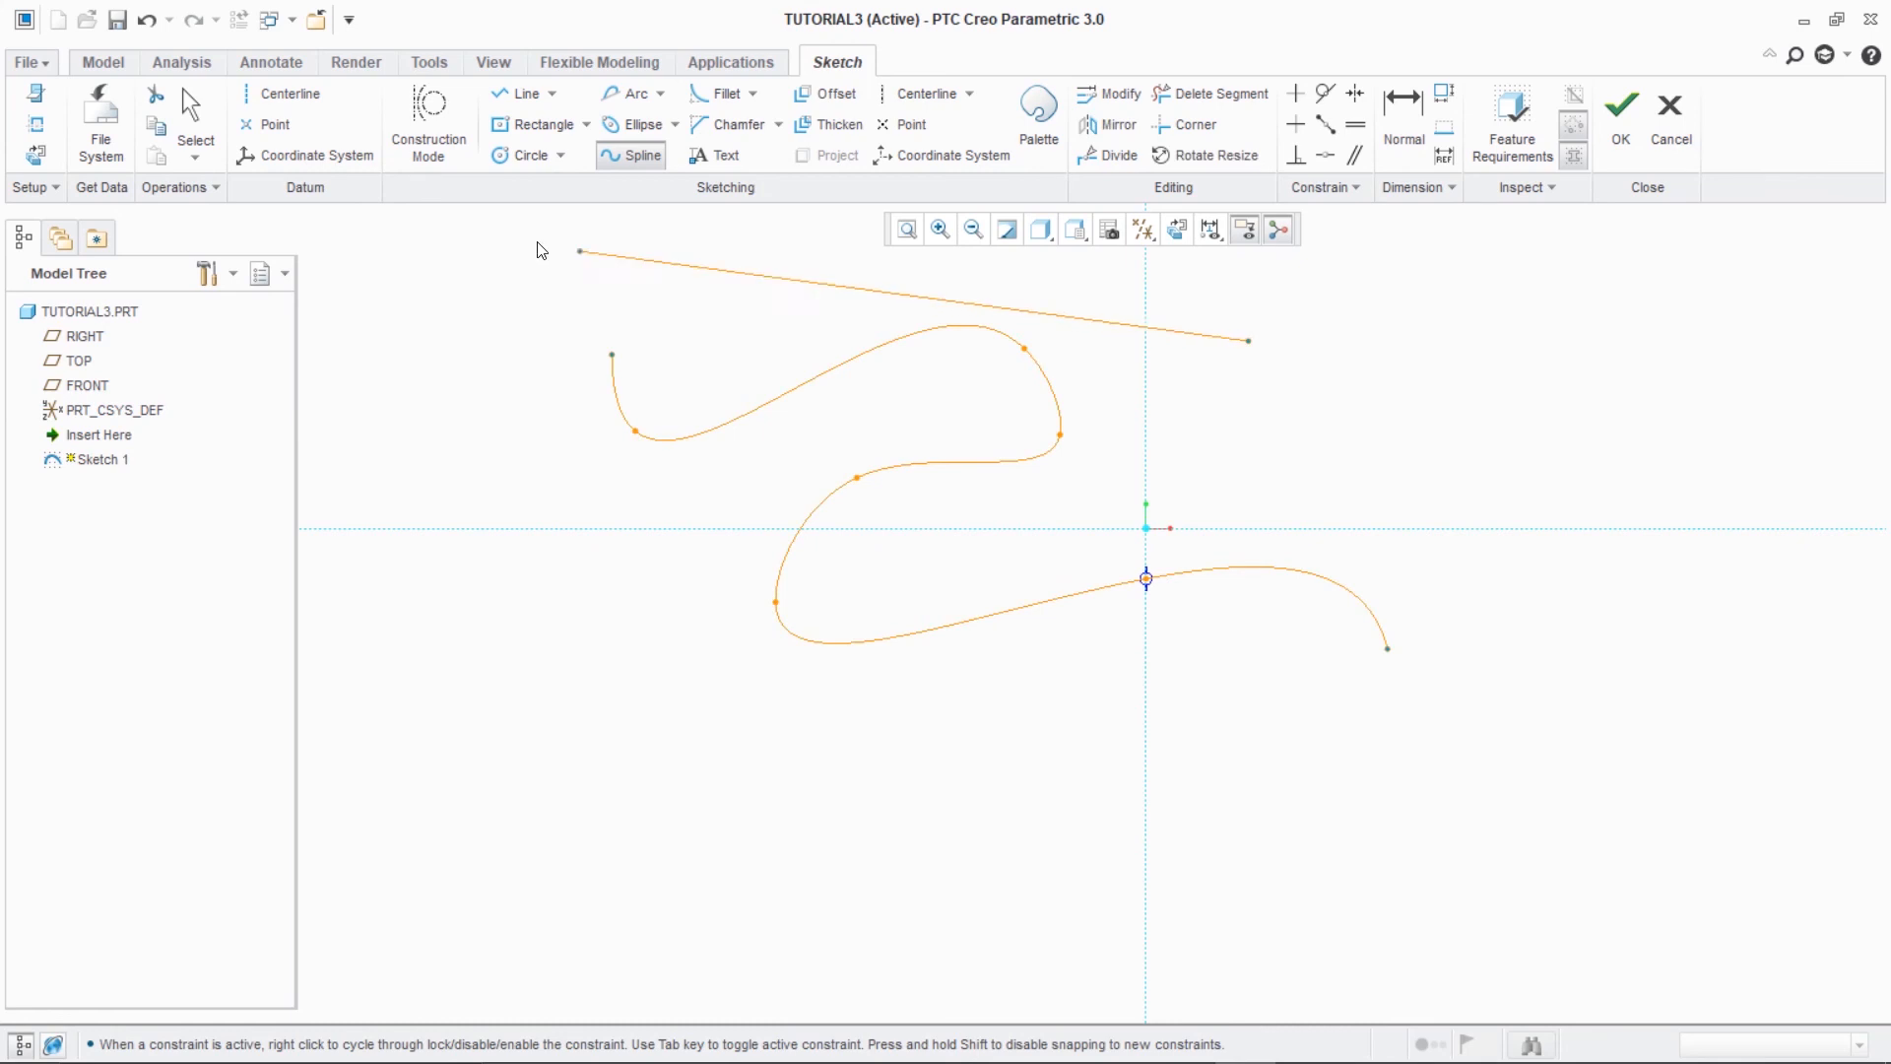
{"action": "left_click", "coordinate": [1209, 395]}
{"action": "left_click", "coordinate": [1131, 324]}
{"action": "left_click", "coordinate": [1088, 439]}
{"action": "middle_click", "coordinate": [990, 340]}
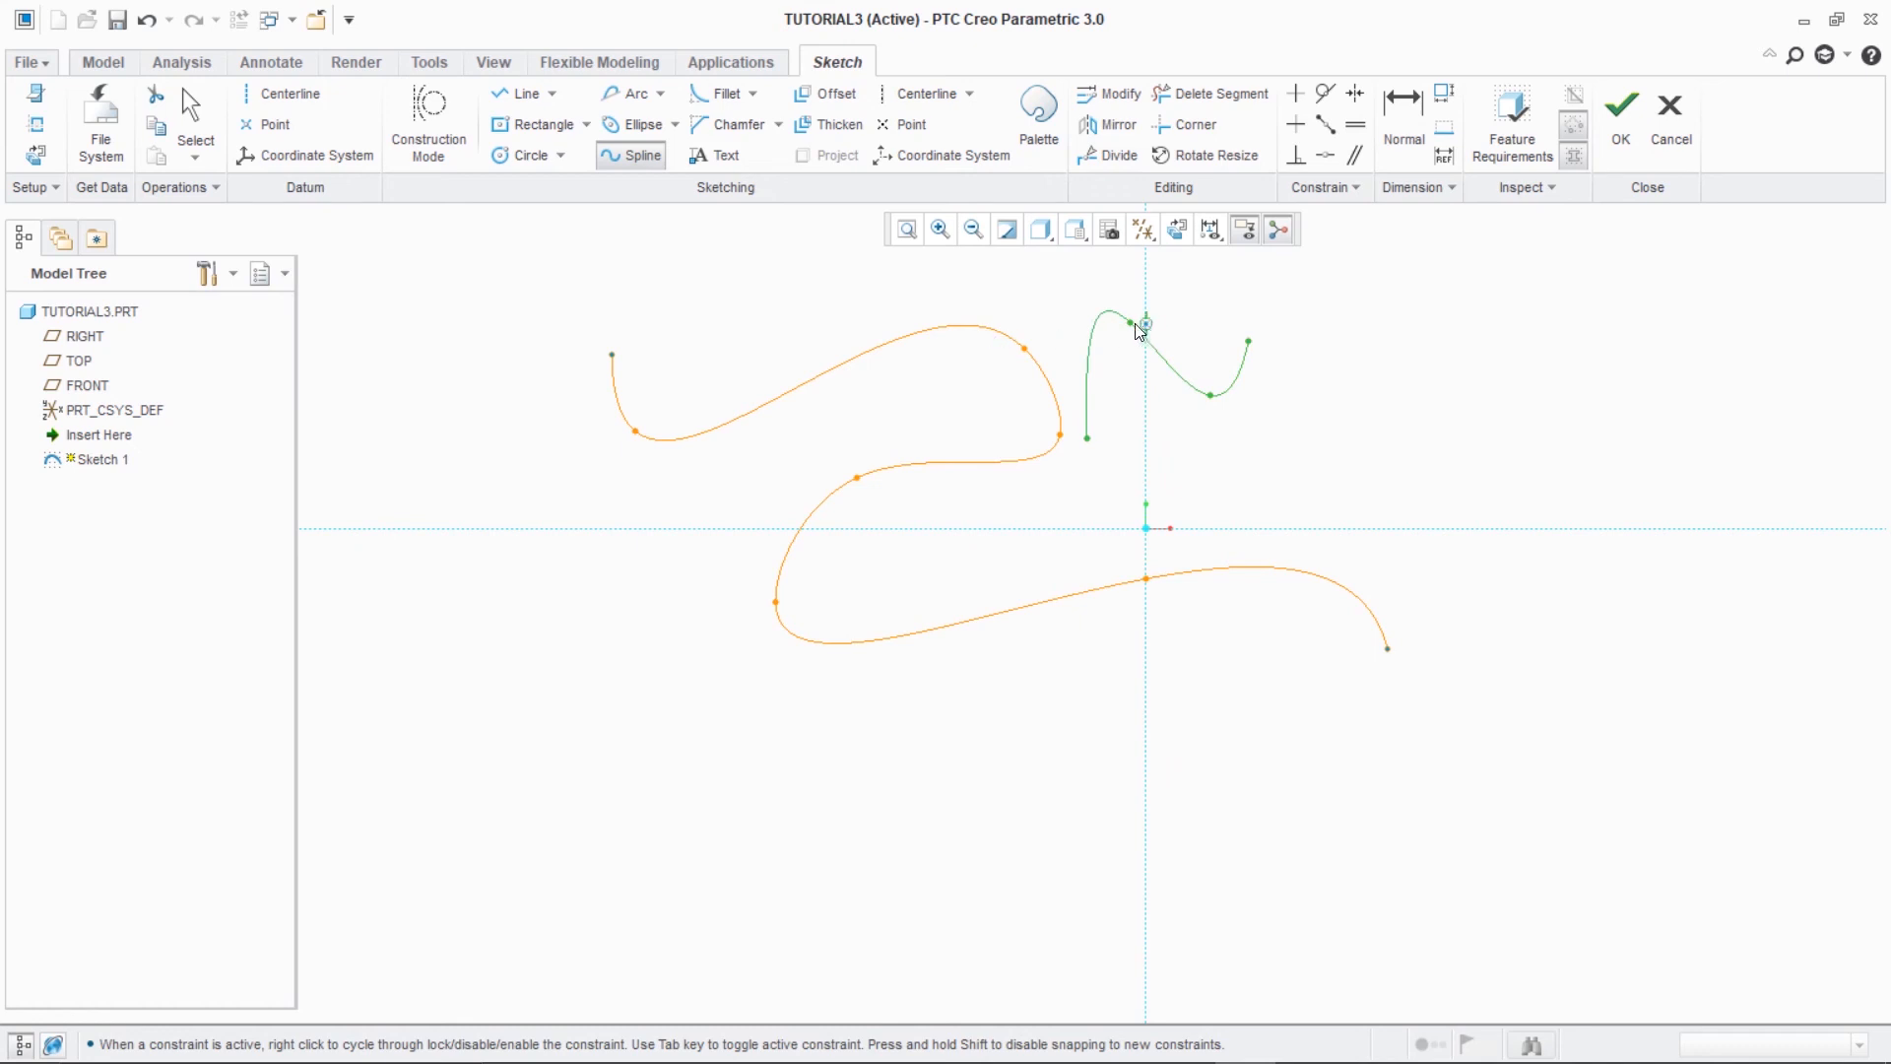
{"action": "middle_click", "coordinate": [557, 230]}
- Reshape both splines by moving the small spline's two interior points outward and the long spline's lower bend point far to the left
{"action": "mouse_move", "coordinate": [1131, 323]}
{"action": "left_mouse_down"}
{"action": "mouse_move", "coordinate": [1220, 313]}
{"action": "mouse_move", "coordinate": [1123, 325]}
{"action": "mouse_move", "coordinate": [724, 267]}
{"action": "mouse_move", "coordinate": [718, 285]}
{"action": "mouse_move", "coordinate": [1073, 371]}
{"action": "mouse_move", "coordinate": [1448, 423]}
{"action": "mouse_move", "coordinate": [1474, 568]}
{"action": "mouse_move", "coordinate": [1321, 511]}
{"action": "mouse_move", "coordinate": [1114, 292]}
{"action": "mouse_move", "coordinate": [1084, 293]}
{"action": "left_mouse_up"}
{"action": "left_click_drag", "start_coordinate": [1210, 398], "coordinate": [1207, 437]}
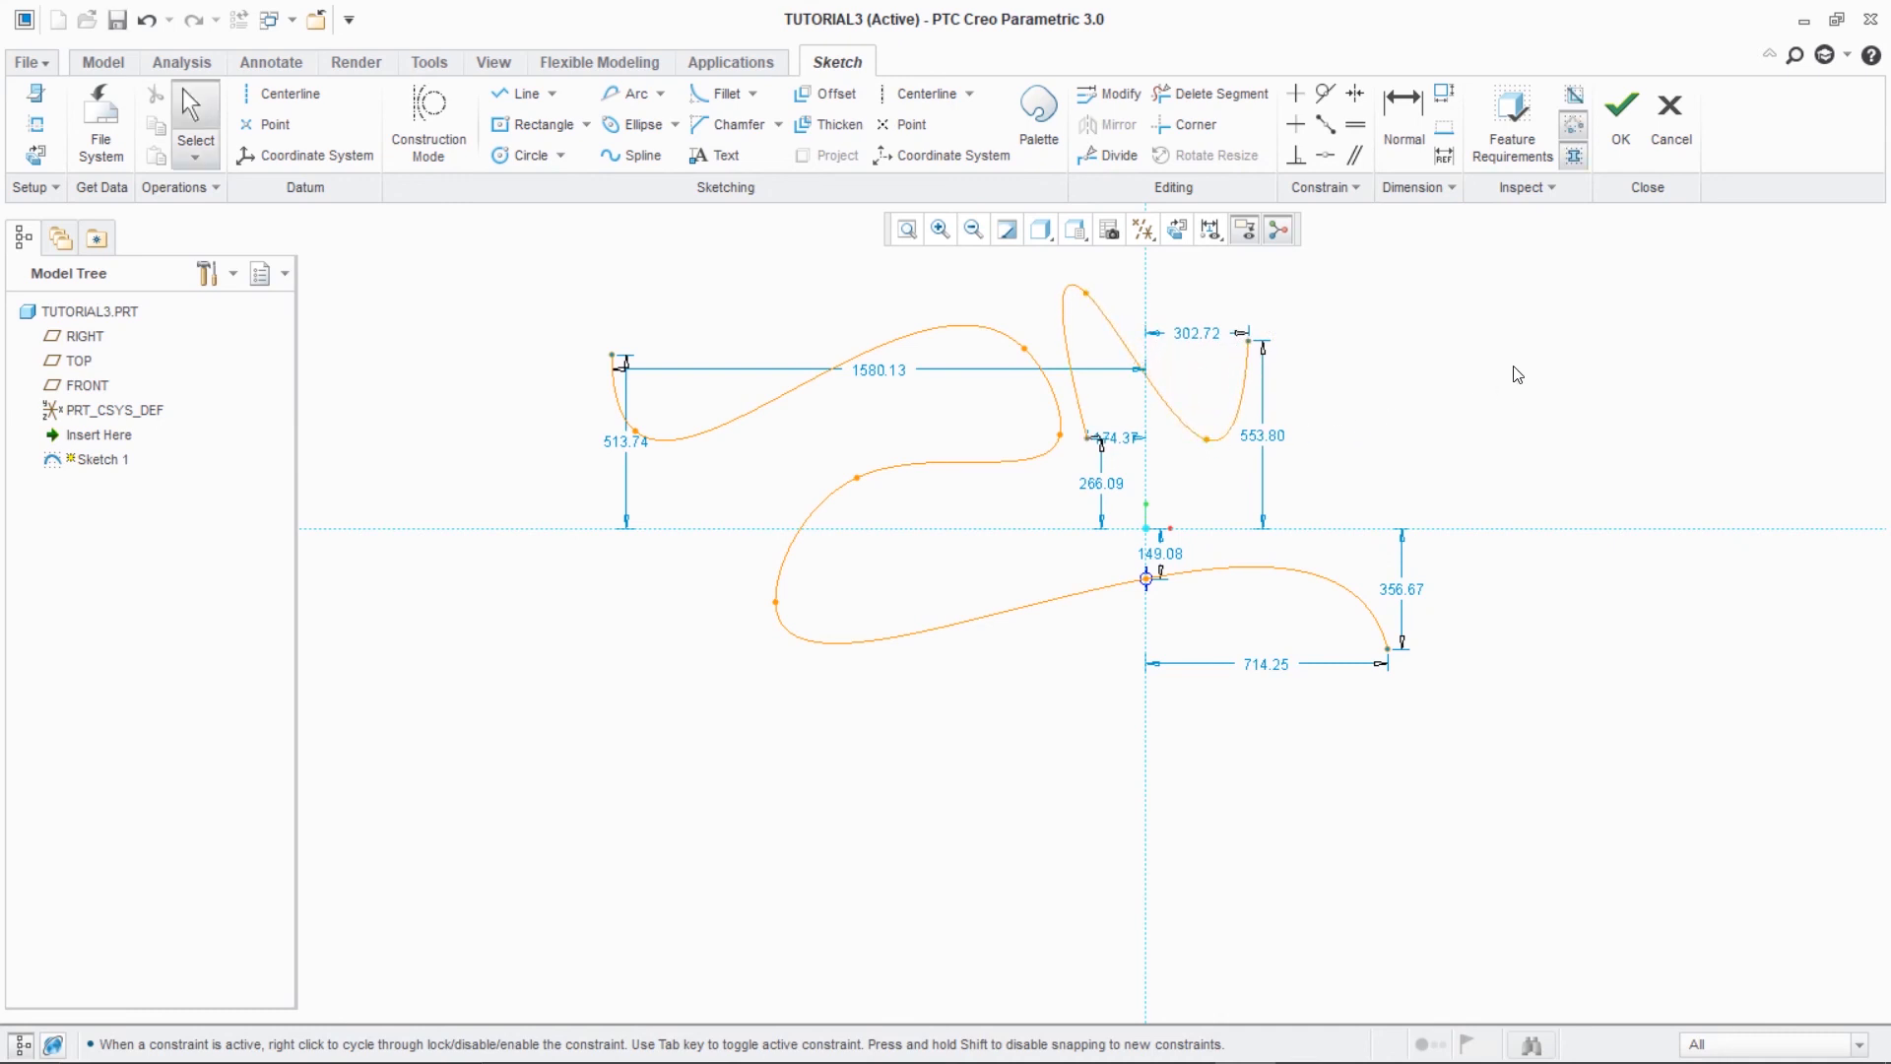
{"action": "mouse_move", "coordinate": [1207, 437]}
{"action": "left_mouse_down"}
{"action": "mouse_move", "coordinate": [1190, 345]}
{"action": "mouse_move", "coordinate": [1198, 455]}
{"action": "left_mouse_up"}
{"action": "left_click_drag", "start_coordinate": [777, 604], "coordinate": [567, 647]}
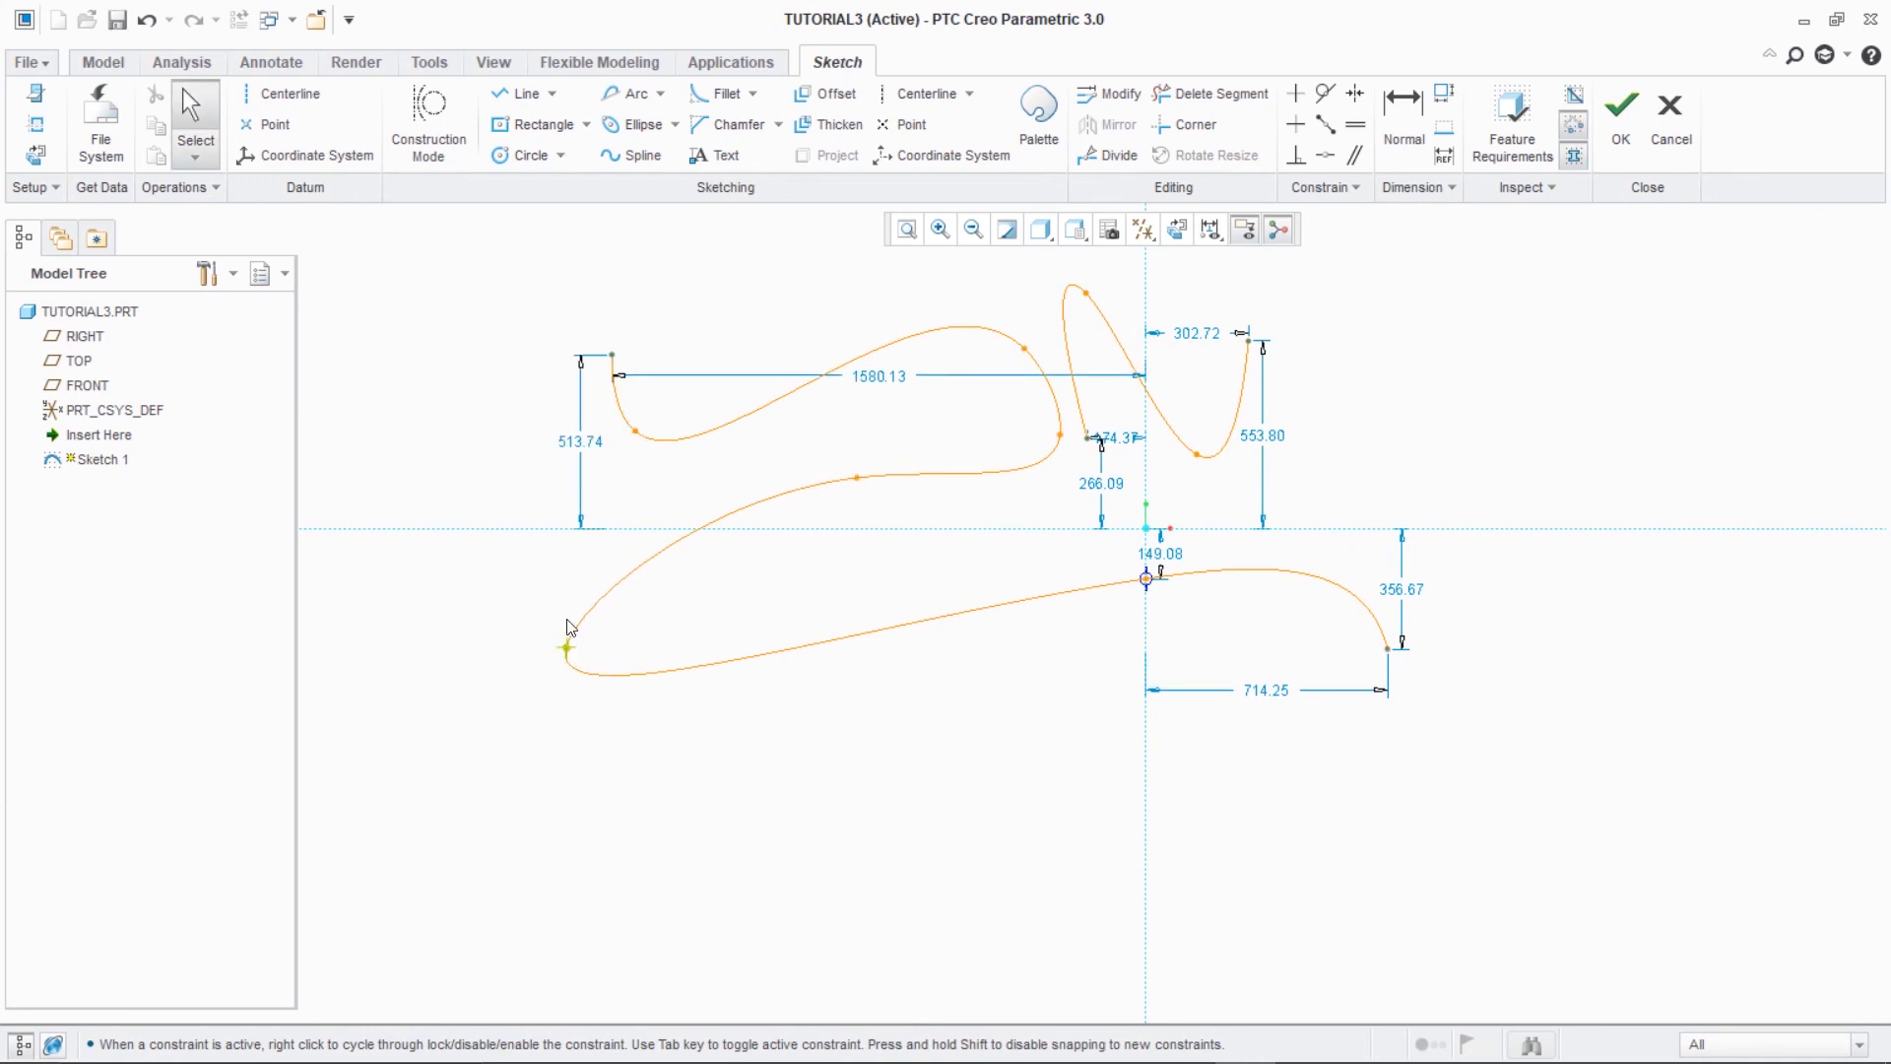
- Remove both splines from the sketch with Delete Segment
{"action": "left_click", "coordinate": [1261, 92]}
{"action": "mouse_move", "coordinate": [795, 342]}
{"action": "left_mouse_down"}
{"action": "mouse_move", "coordinate": [789, 611]}
{"action": "mouse_move", "coordinate": [625, 595]}
{"action": "mouse_move", "coordinate": [1212, 550]}
{"action": "mouse_move", "coordinate": [1174, 358]}
{"action": "mouse_move", "coordinate": [1249, 458]}
{"action": "mouse_move", "coordinate": [1355, 461]}
{"action": "left_mouse_up"}
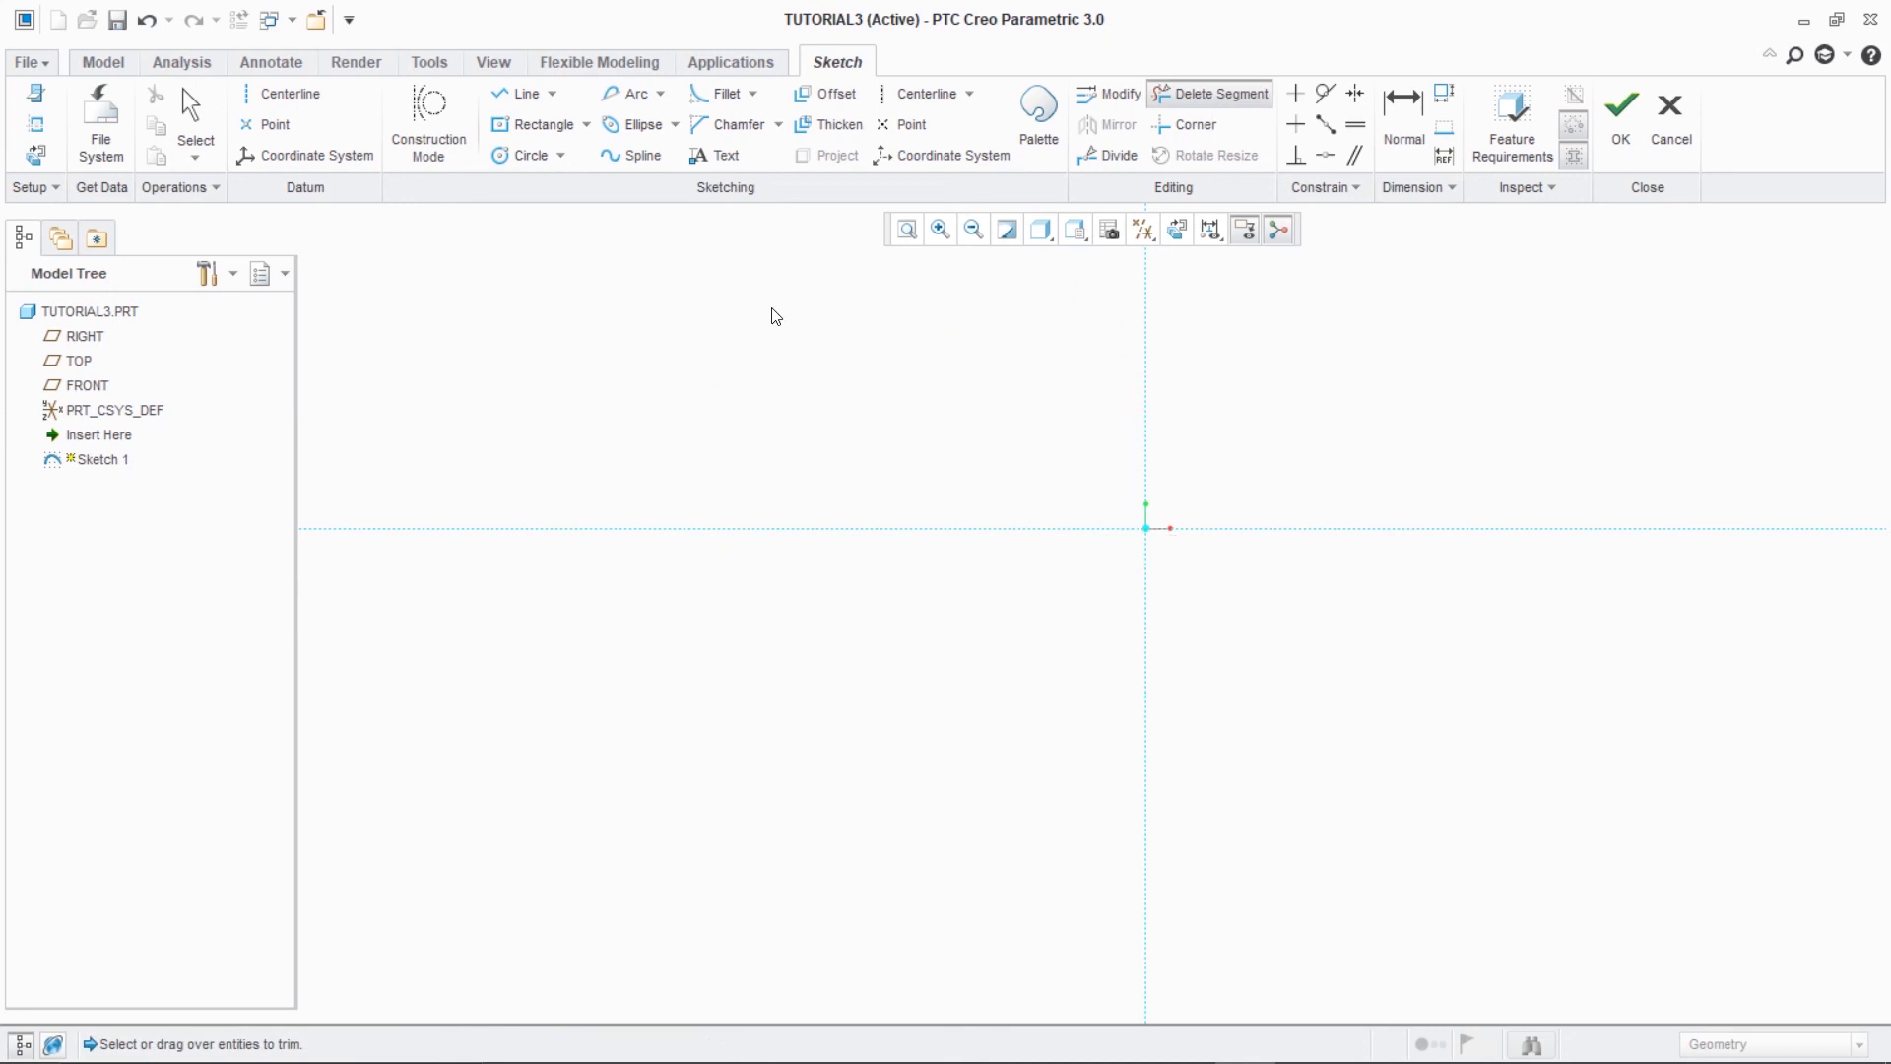